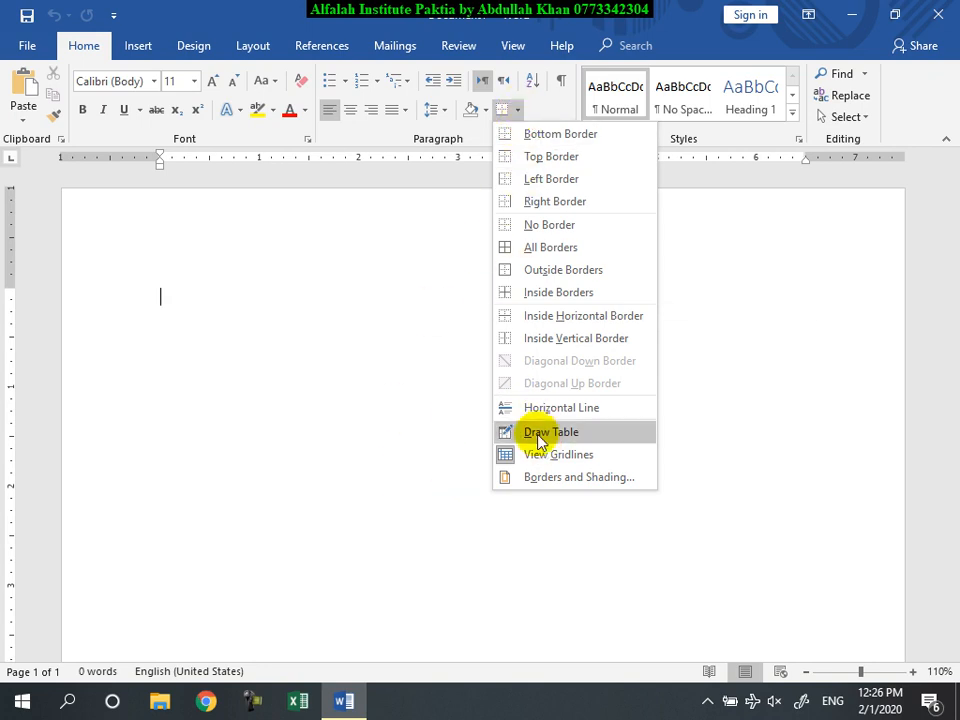
- Draw a table outline about 6.42" wide and 3.07" high, and divide it into five columns with four vertical lines
click(553, 433)
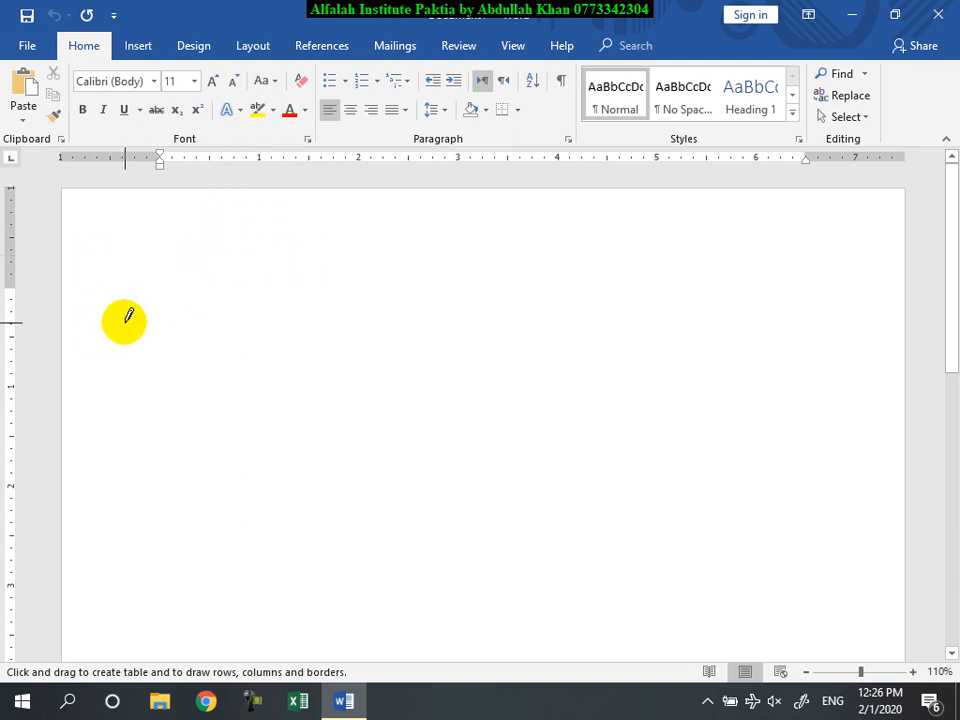
mouse_move(161, 290)
mouse_down()
mouse_move(660, 377)
mouse_move(784, 551)
mouse_move(801, 597)
mouse_up()
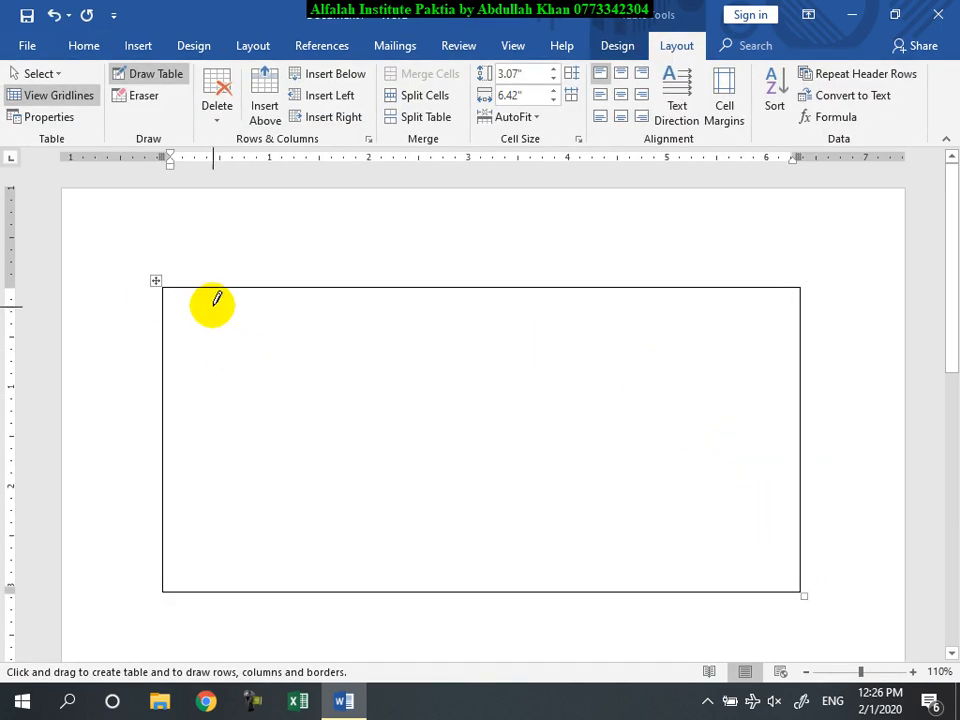
drag(248, 317, 270, 560)
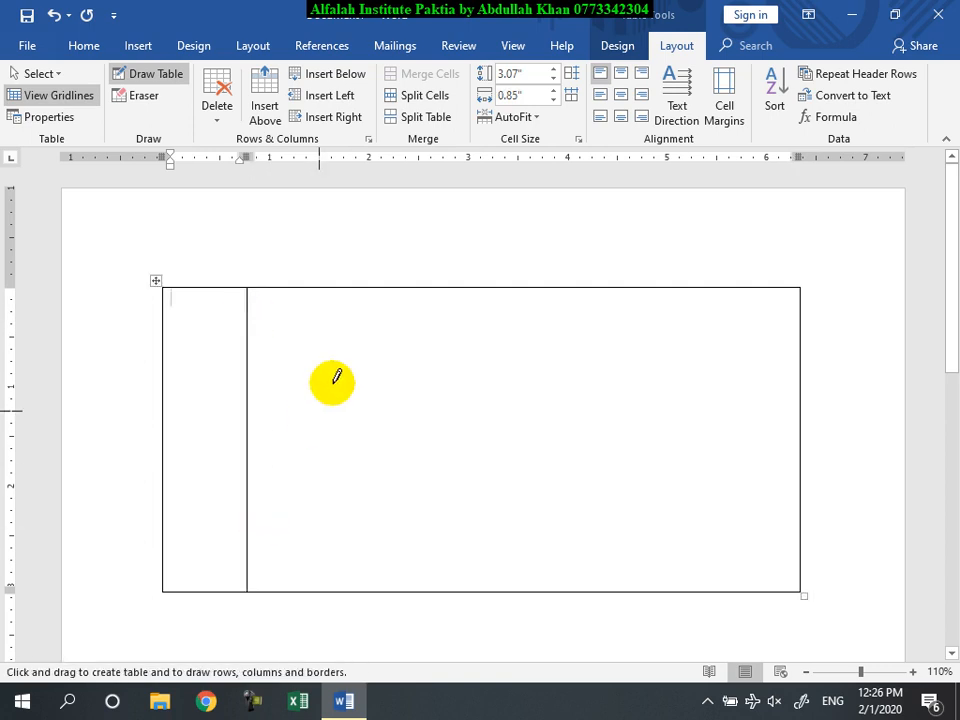
drag(335, 321, 345, 580)
drag(448, 321, 446, 585)
drag(596, 318, 597, 575)
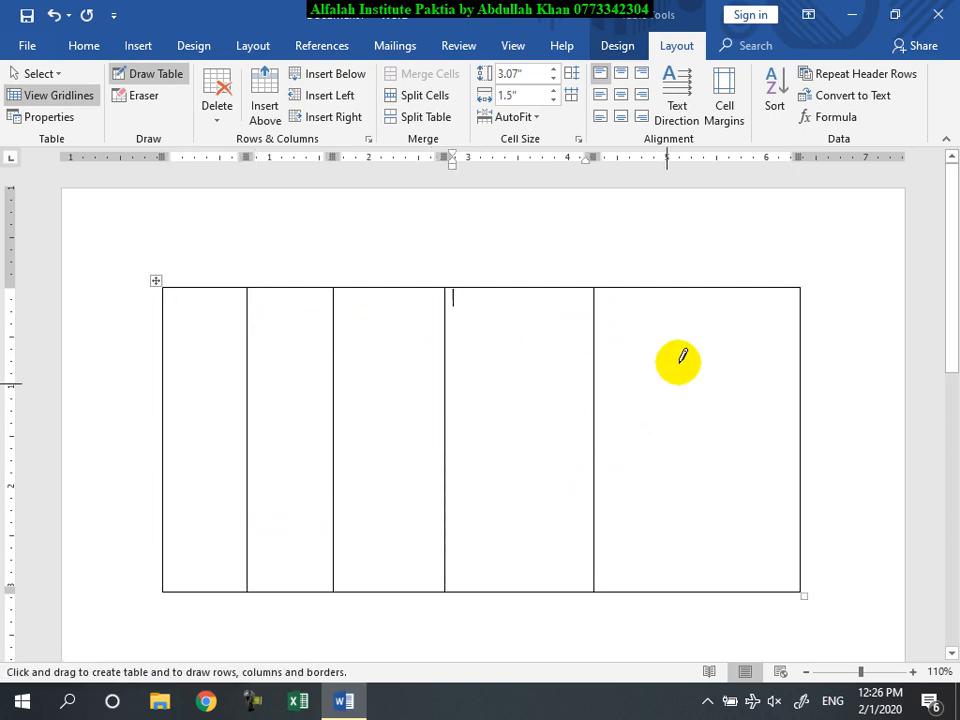
- Draw two horizontal lines to form three rows, and subdivide the last two cells of the middle row
drag(776, 378, 222, 386)
mouse_move(212, 459)
mouse_down()
mouse_move(727, 414)
mouse_move(757, 441)
mouse_up()
drag(523, 388, 527, 456)
mouse_move(527, 410)
mouse_down()
mouse_move(576, 412)
mouse_move(558, 458)
mouse_up()
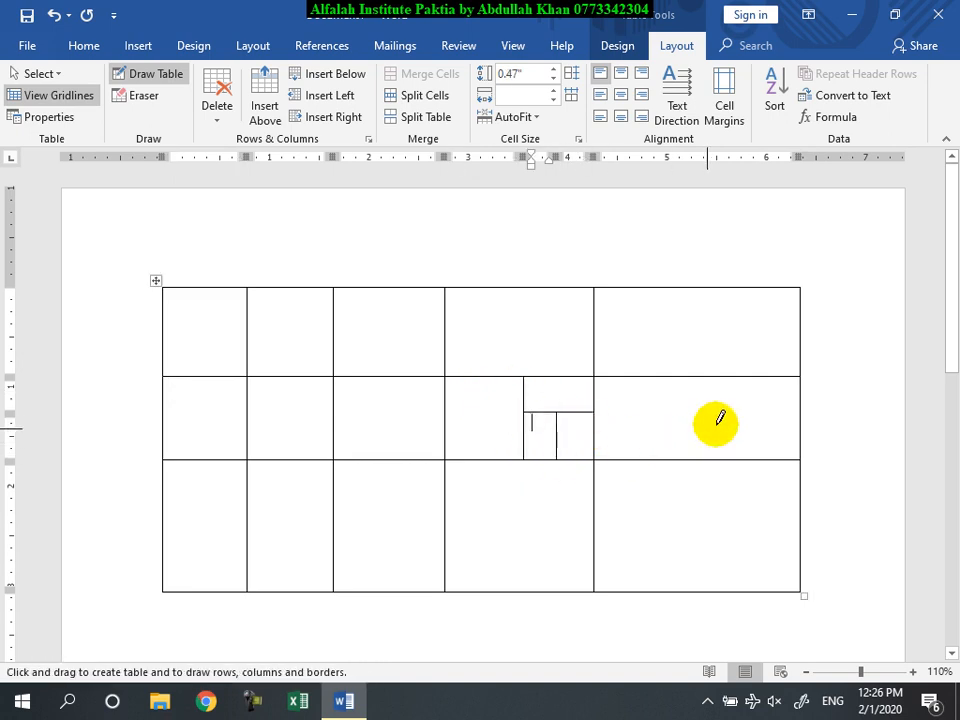
drag(688, 377, 689, 458)
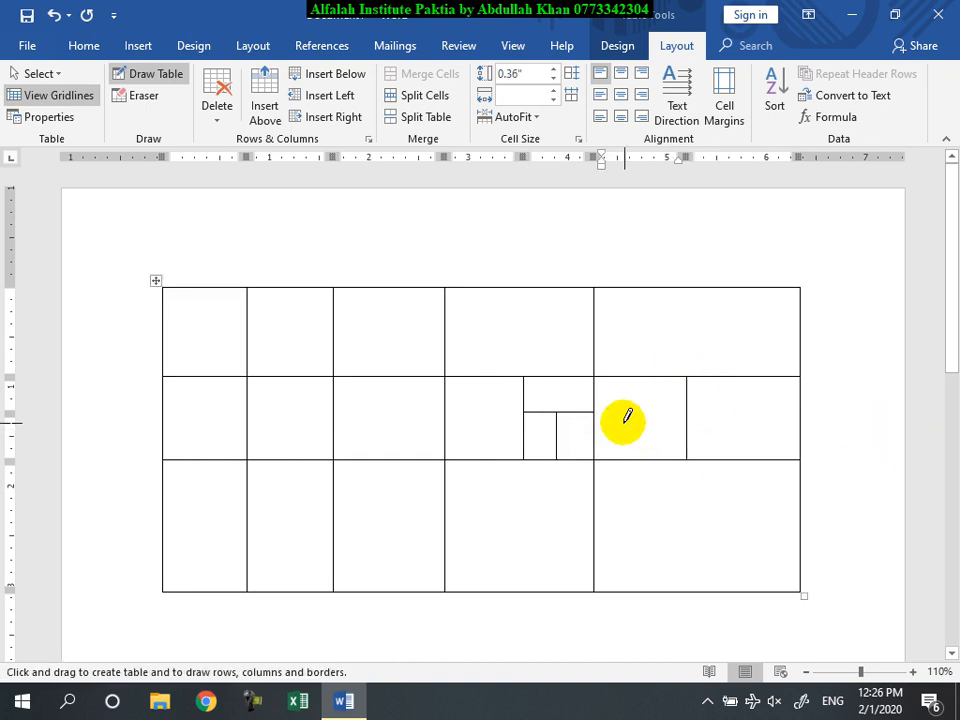
- Delete the drawn table and generate a one-row, four-column table from a line of plus signs joined by hyphens
key(ctrl+a)
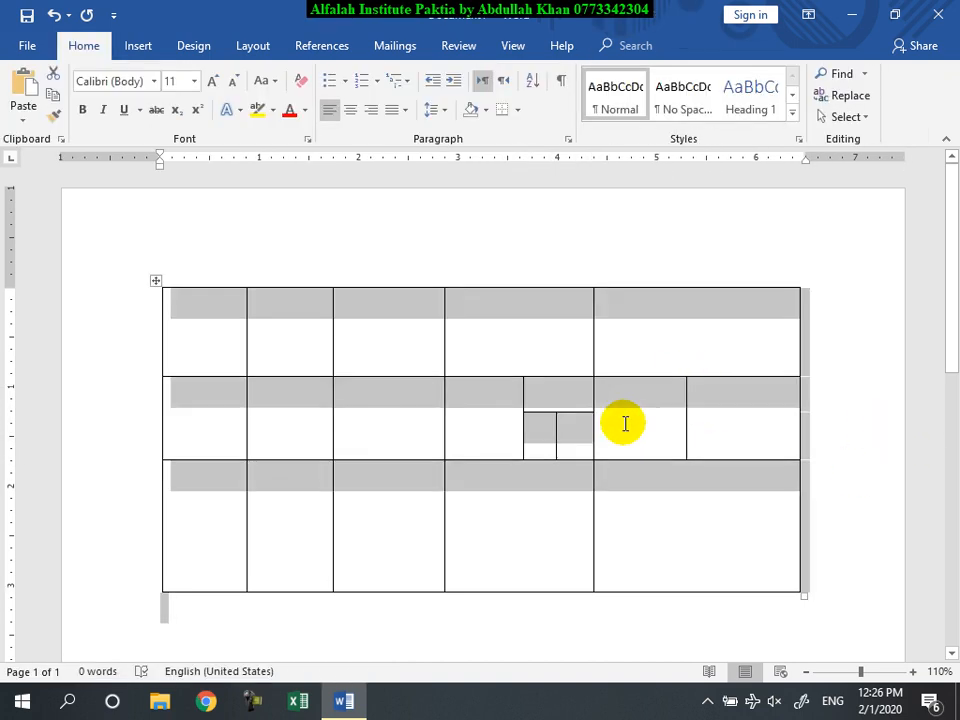
key(Delete)
text(+)
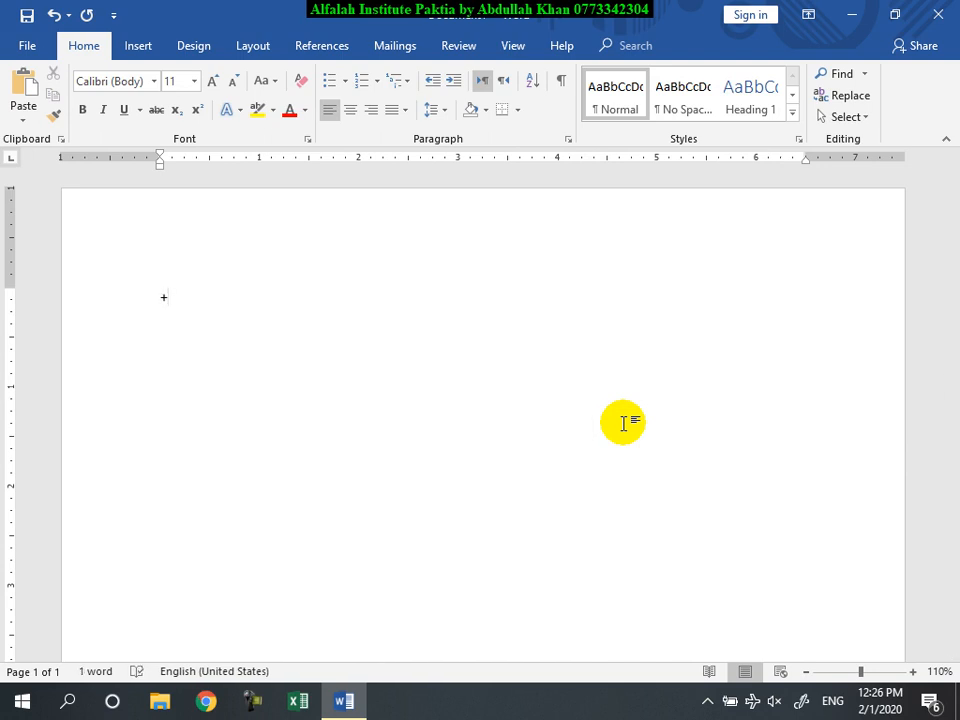
text(----)
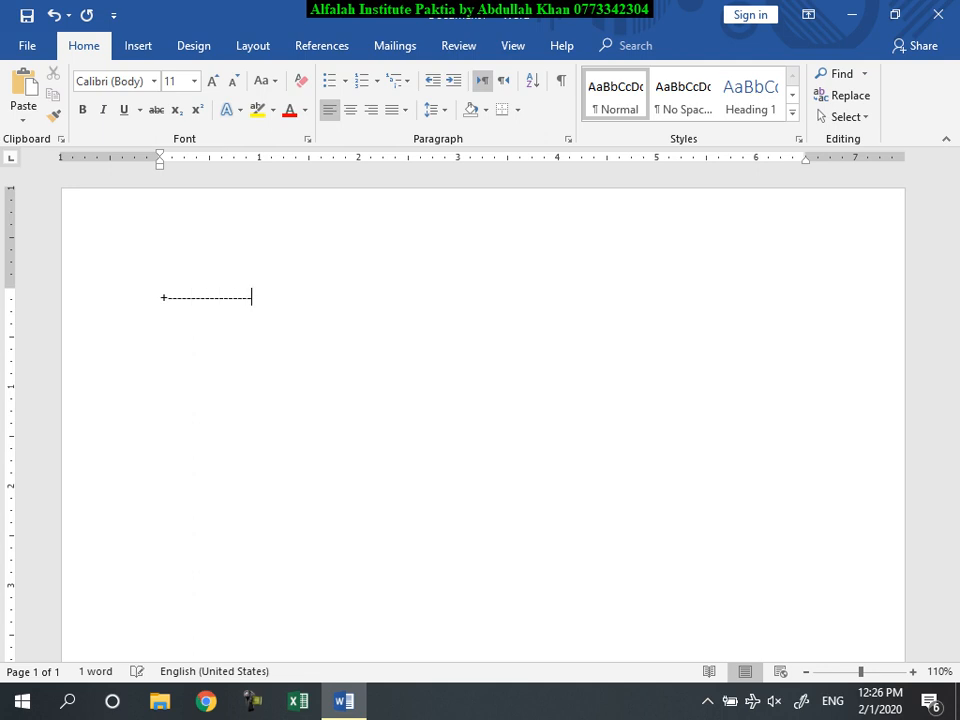
text(-------------)
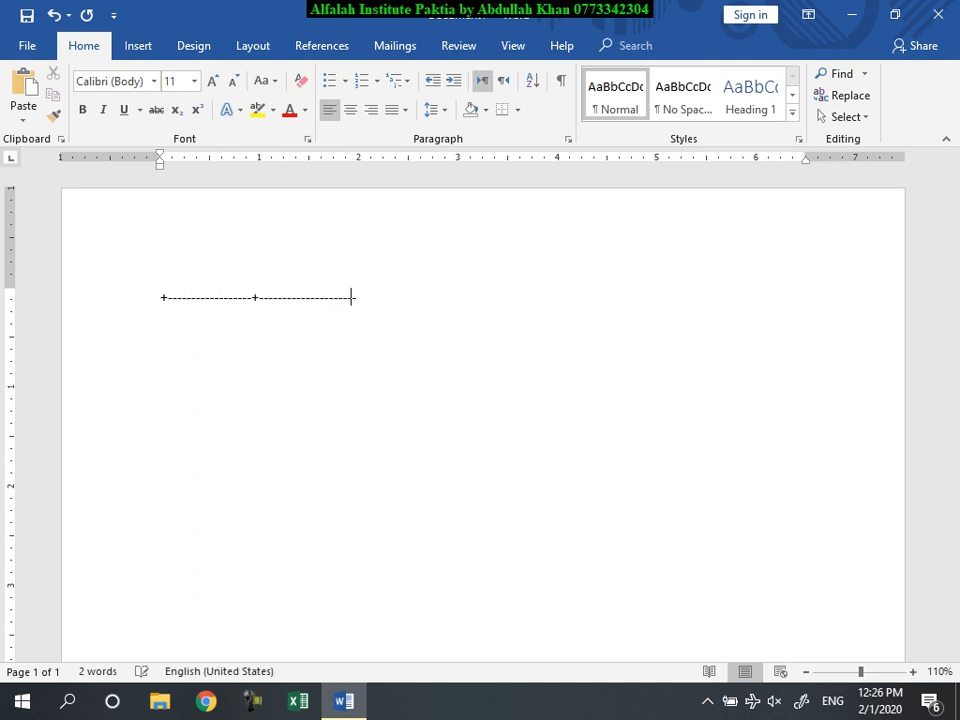
text(+-)
text(------+------------------------+-----------------------------+)
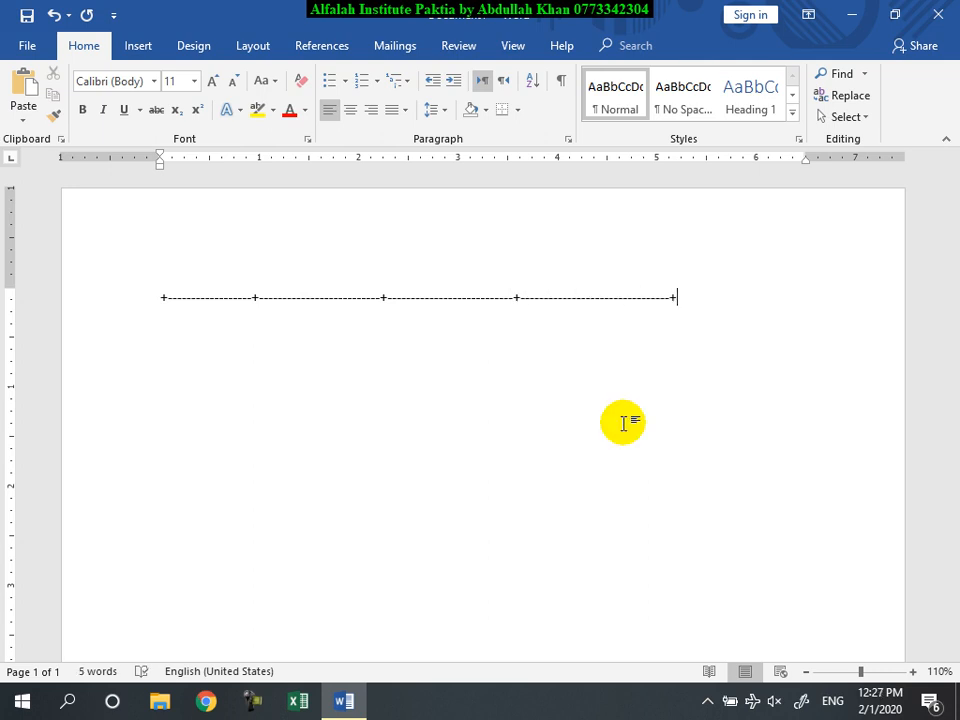
key(Return)
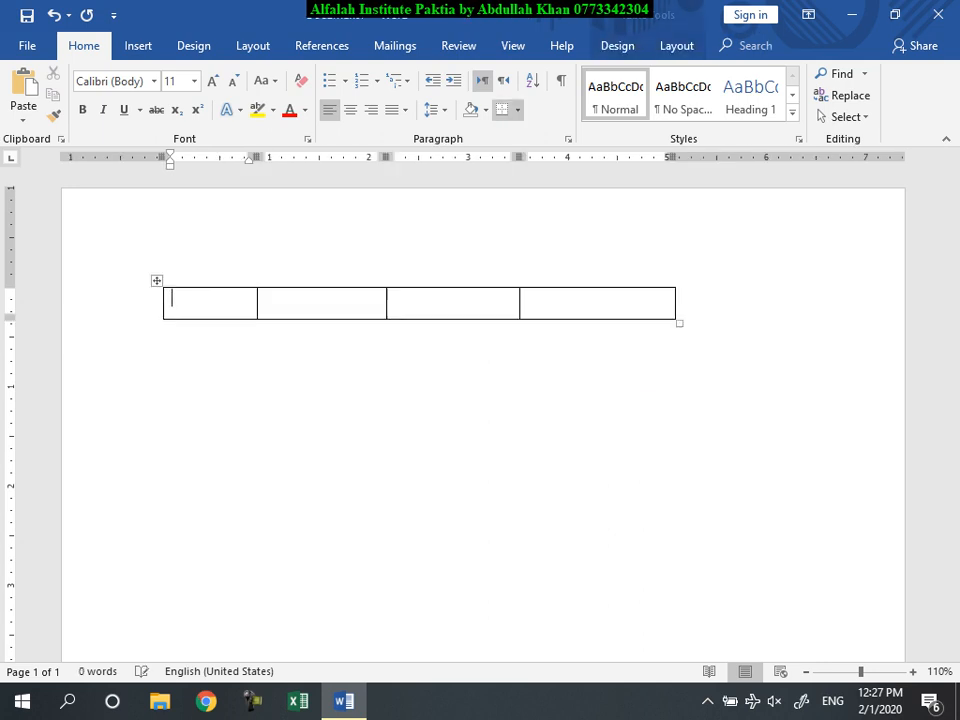
- Extend the four-column table to ten rows by advancing past its last cell
key(Tab)
key(Tab)
key(Tab)
key(Tab)
key(Tab)
key(Tab)
key(Tab)
key(Tab)
key(Tab)
key(Tab)
key(Tab)
key(Tab)
key(Tab)
key(Tab)
key(Tab)
key(Tab)
key(Tab)
key(Tab)
key(Tab)
key(Tab)
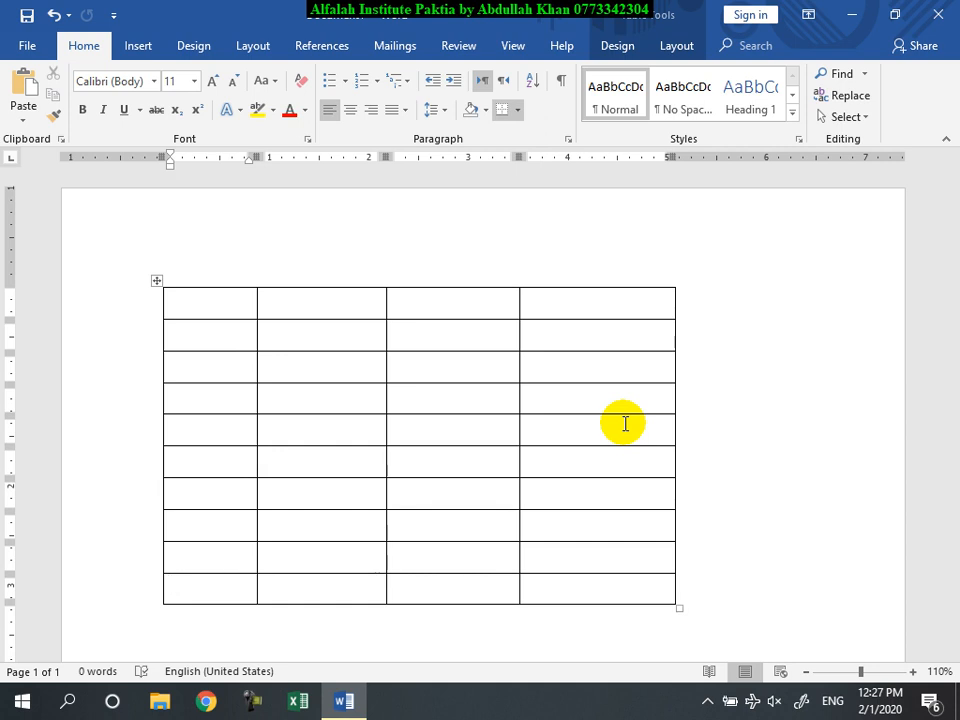
- Delete the table and generate a new four-column table from a line of five plus signs separated by tabs
key(ctrl+a)
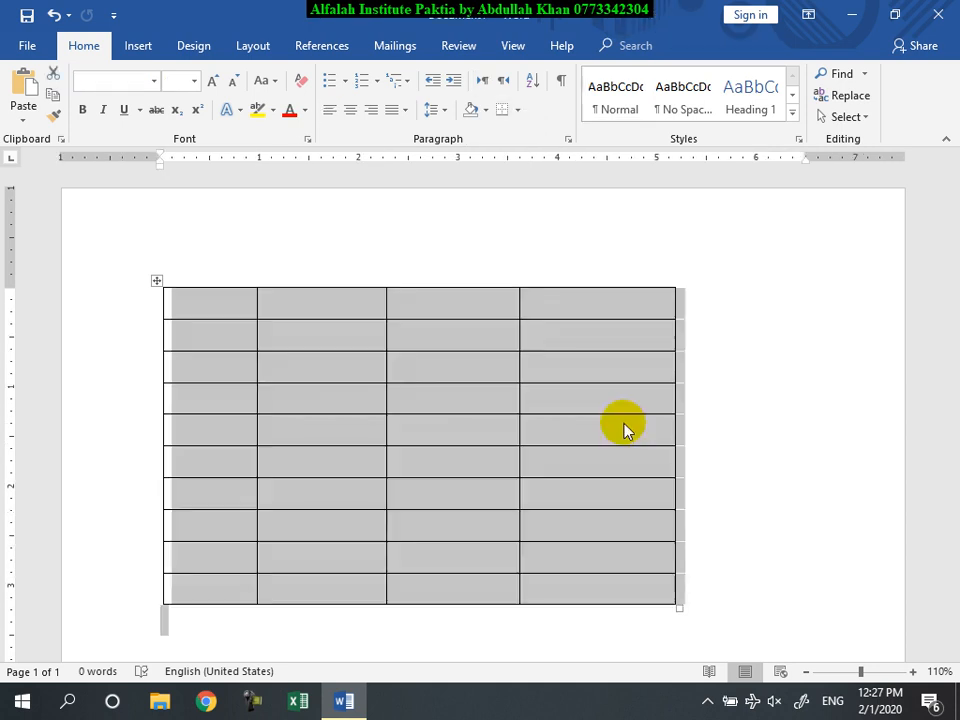
key(Delete)
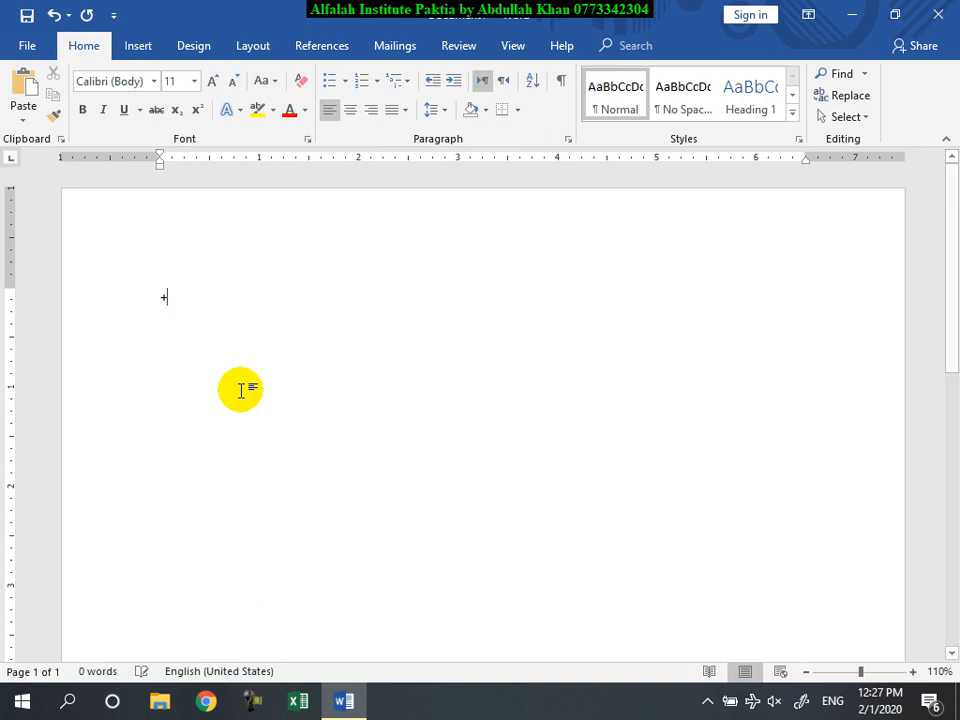
text(+)
key(Tab)
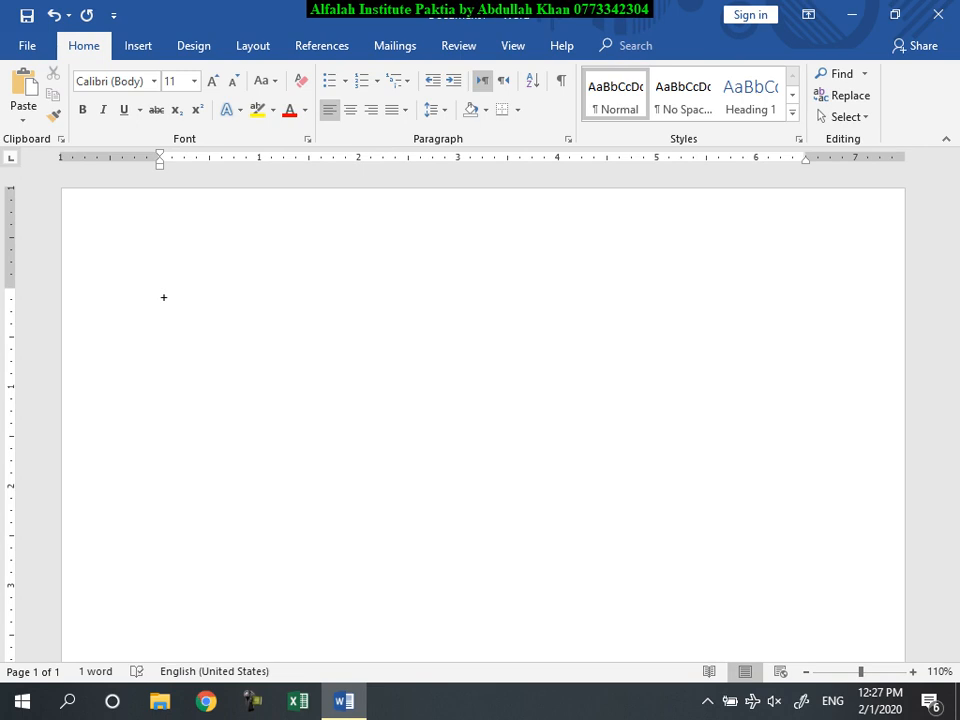
text(+)
key(Tab)
text(+)
key(Tab)
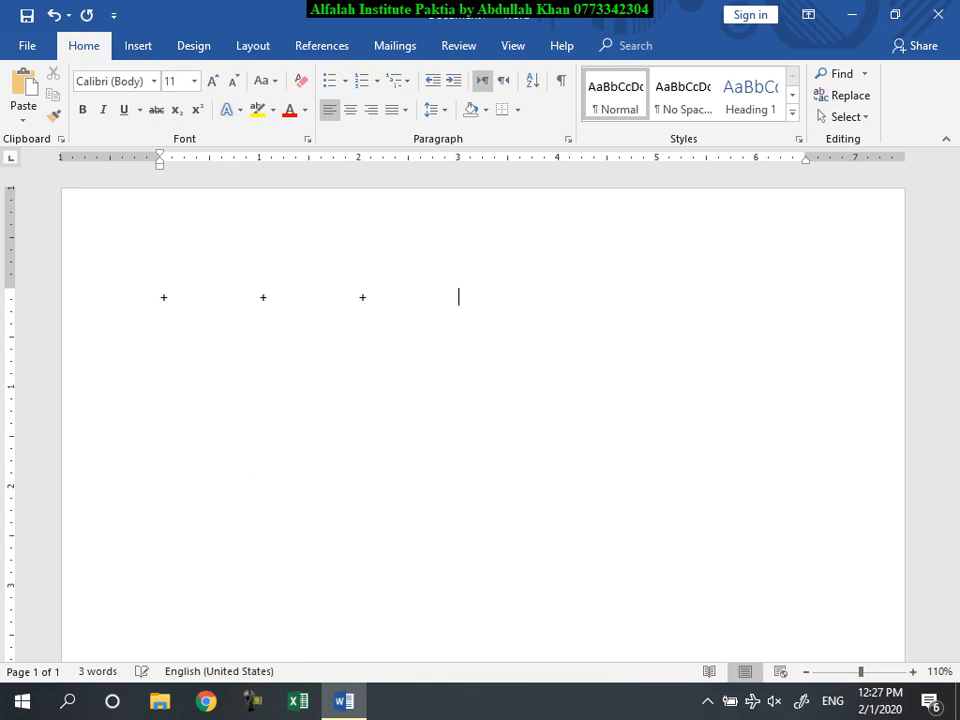
text(+)
key(Tab)
text(+)
key(Return)
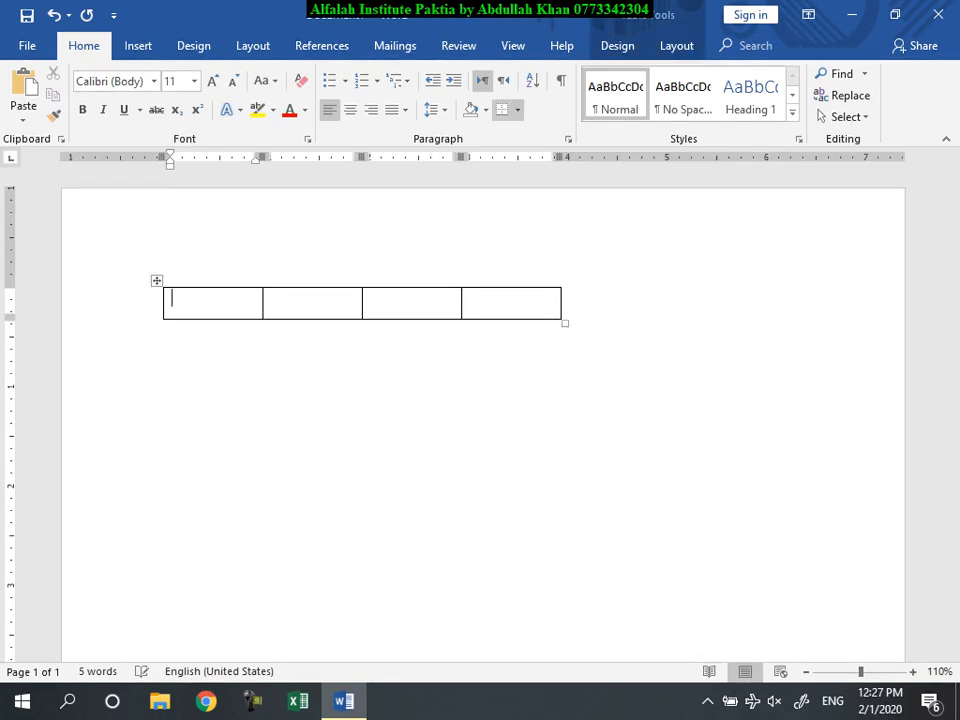
- Add rows at the end of the new table until it has seven rows
key(Tab)
key(Tab)
key(Tab)
key(Tab)
key(Tab)
key(Tab)
key(Tab)
key(Tab)
key(Tab)
key(Tab)
key(Tab)
key(Tab)
key(Tab)
key(Tab)
key(Tab)
key(Tab)
key(Tab)
key(Tab)
key(Tab)
key(Tab)
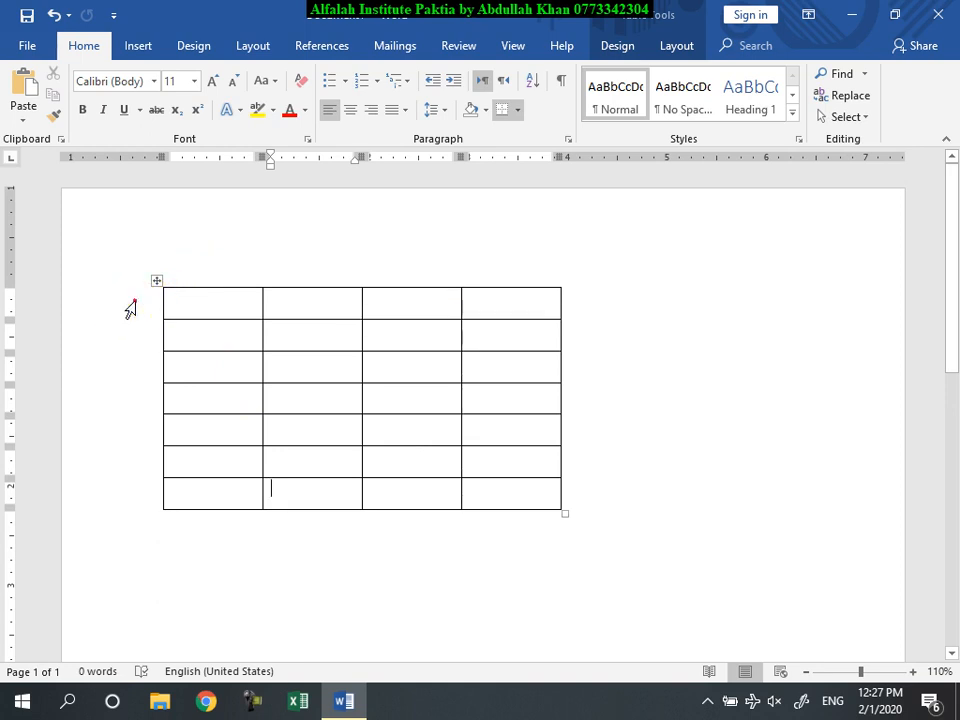
- Highlight the table's first three rows one at a time, followed by its first two columns
click(135, 302)
click(131, 340)
click(137, 366)
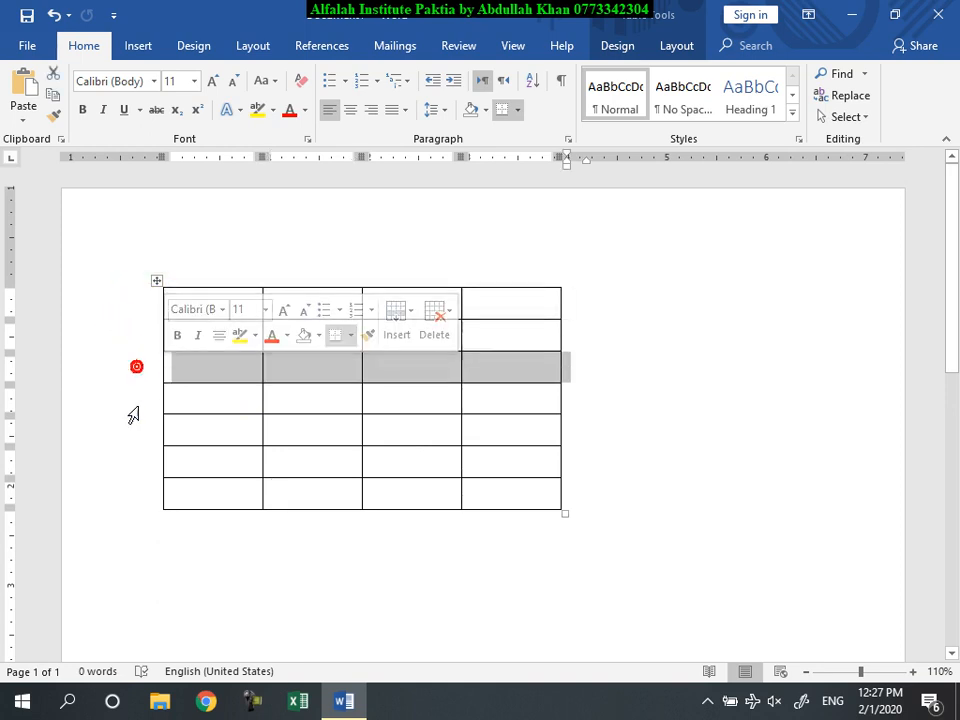
click(212, 268)
drag(293, 266, 302, 266)
click(302, 266)
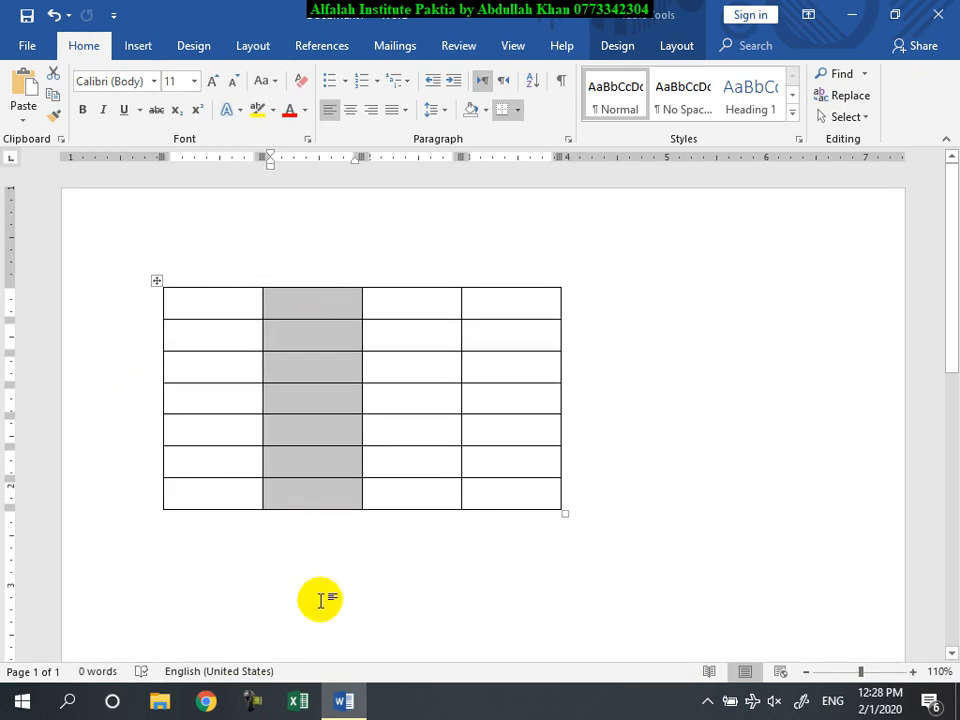
- Write "Column" and "Rows" on two separate lines below the table
click(237, 560)
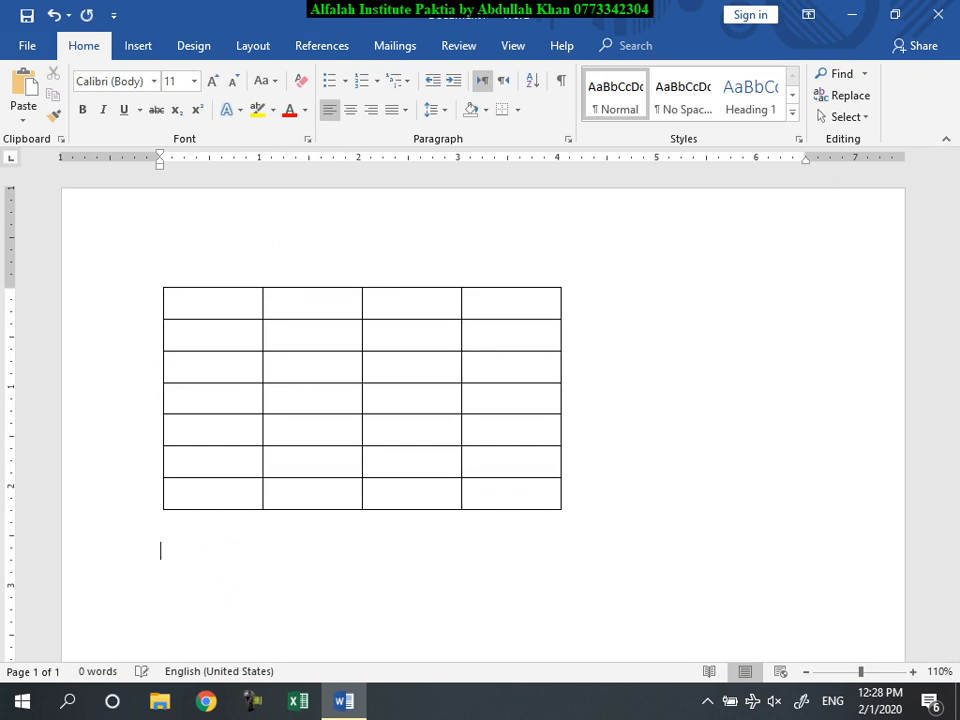
text(Column)
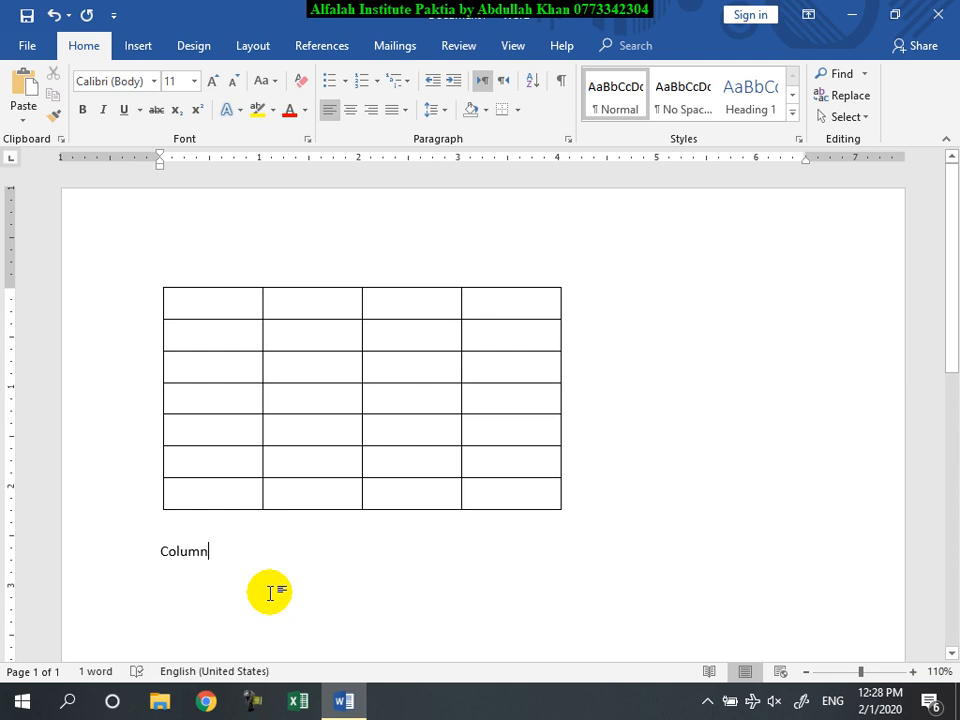
key(Return)
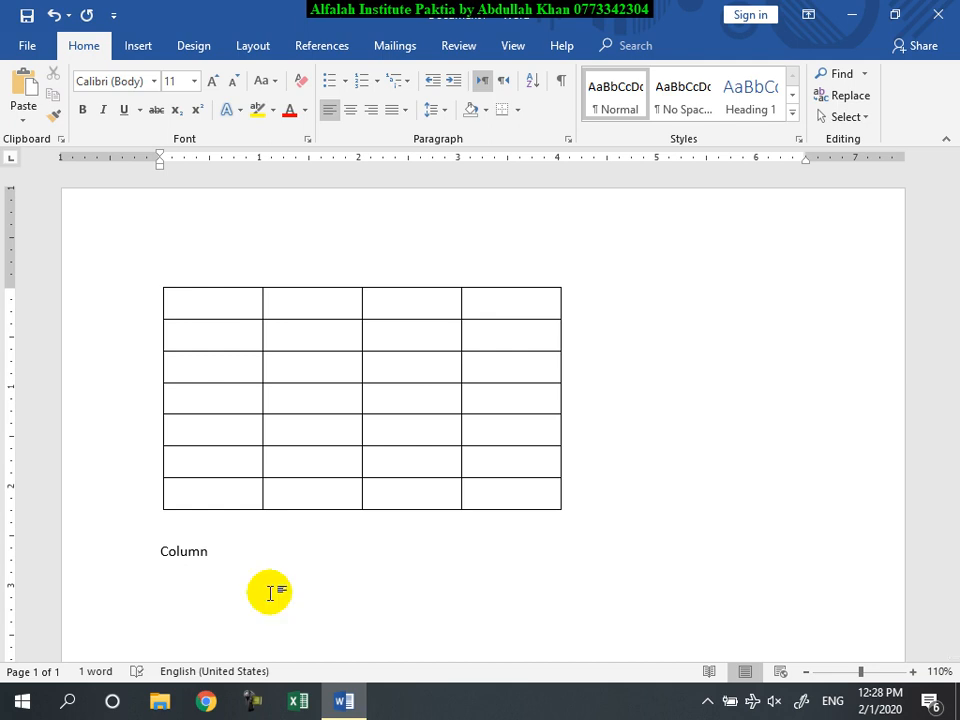
text(Rows)
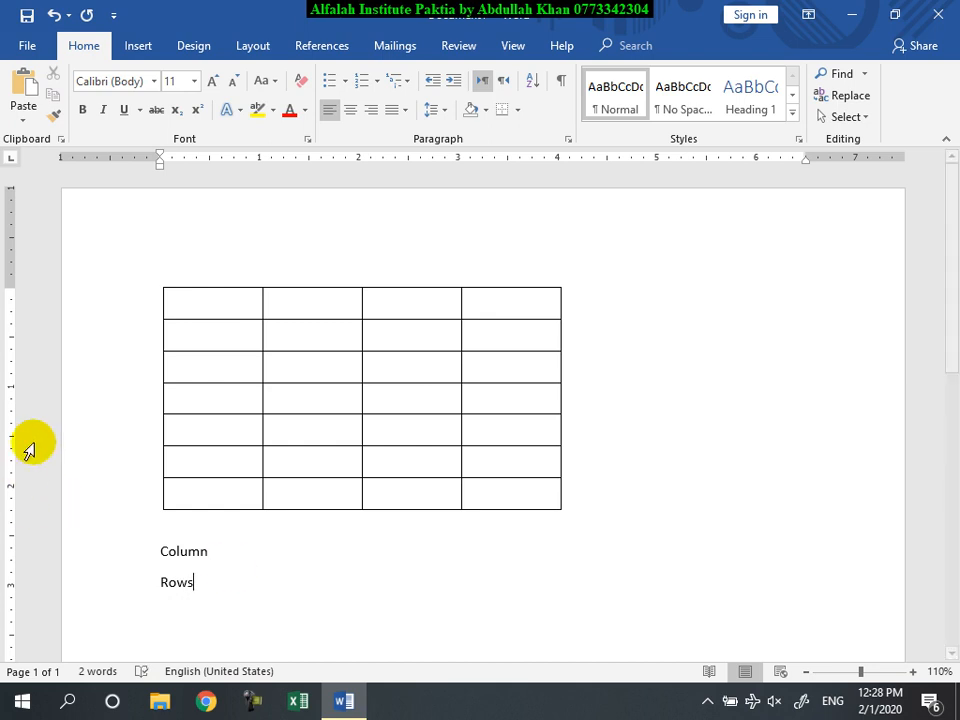
- Highlight the table's fourth row and its third row, and place the cursor in the fourth row's first cell
click(114, 392)
click(113, 360)
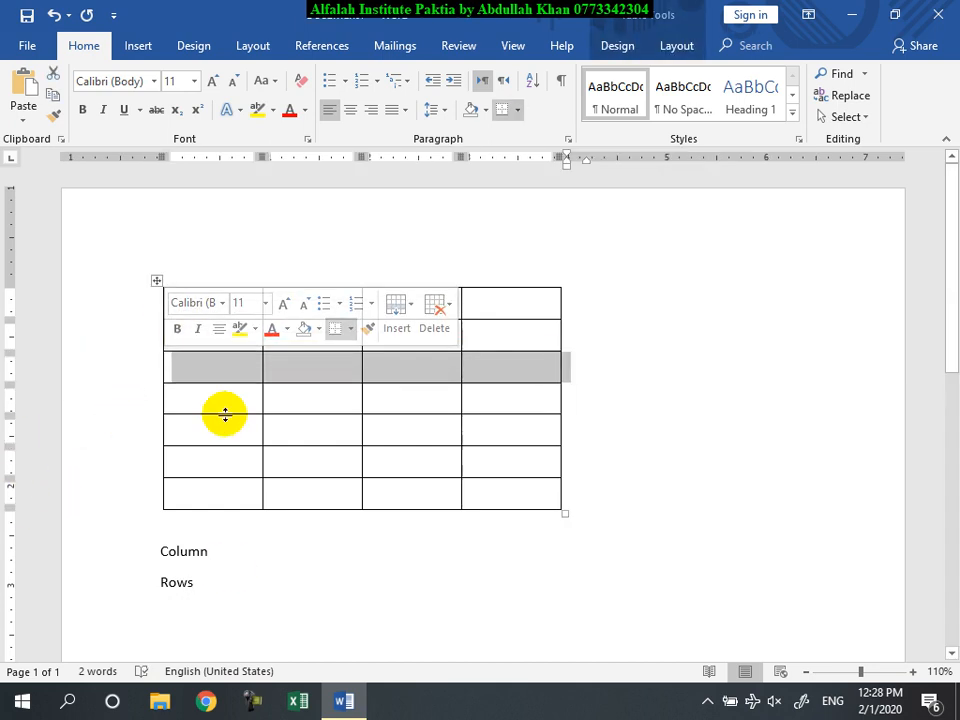
click(225, 407)
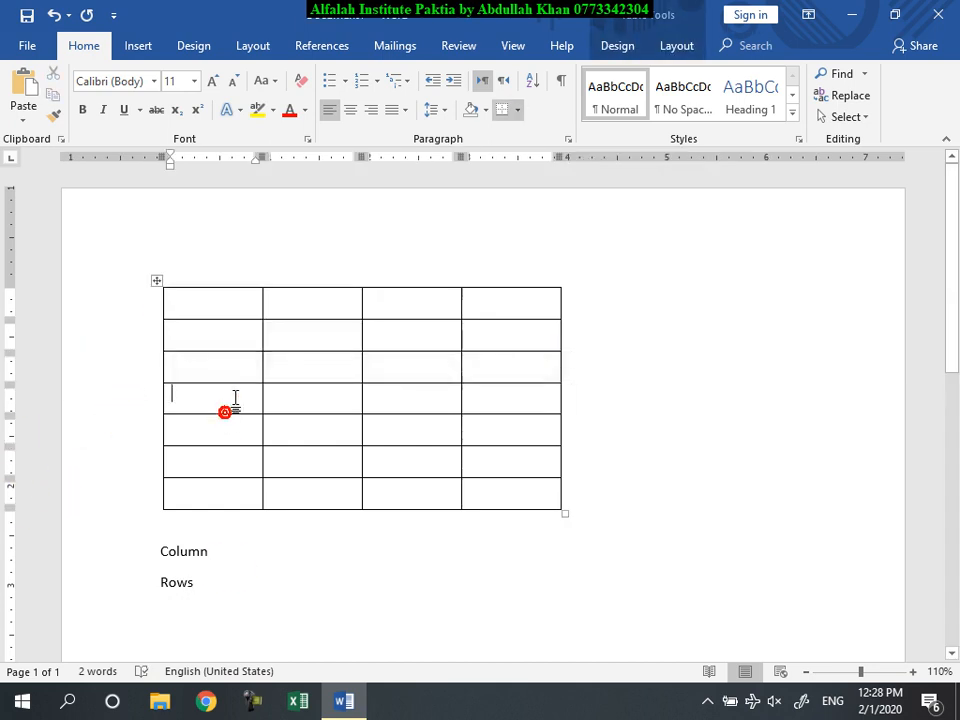
- Select the whole table, turn off its gridlines display and remove all of its borders
click(156, 282)
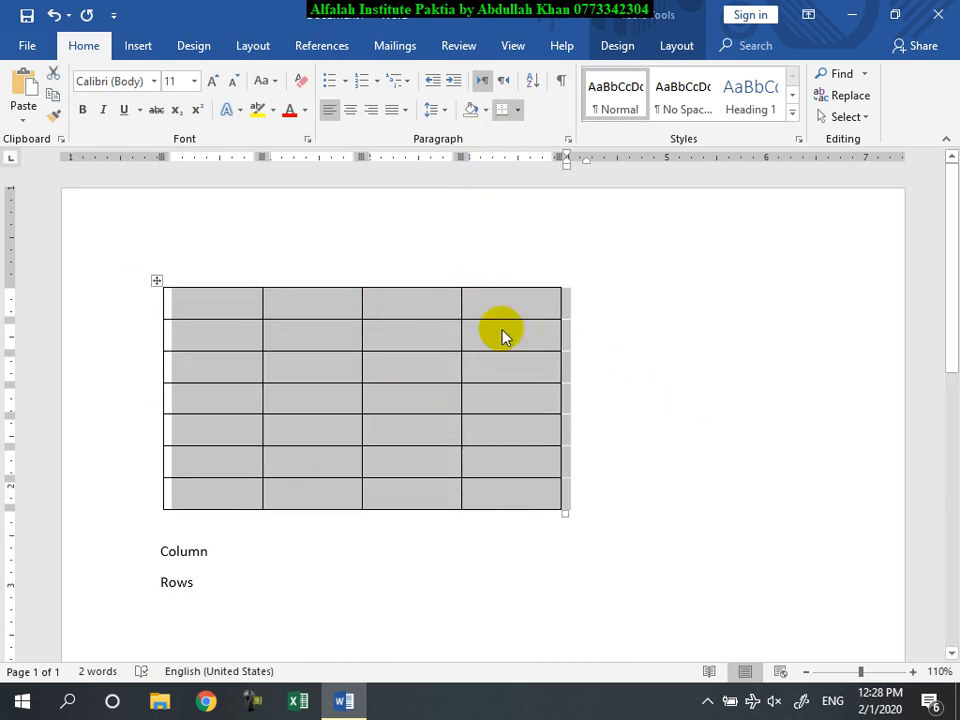
click(516, 113)
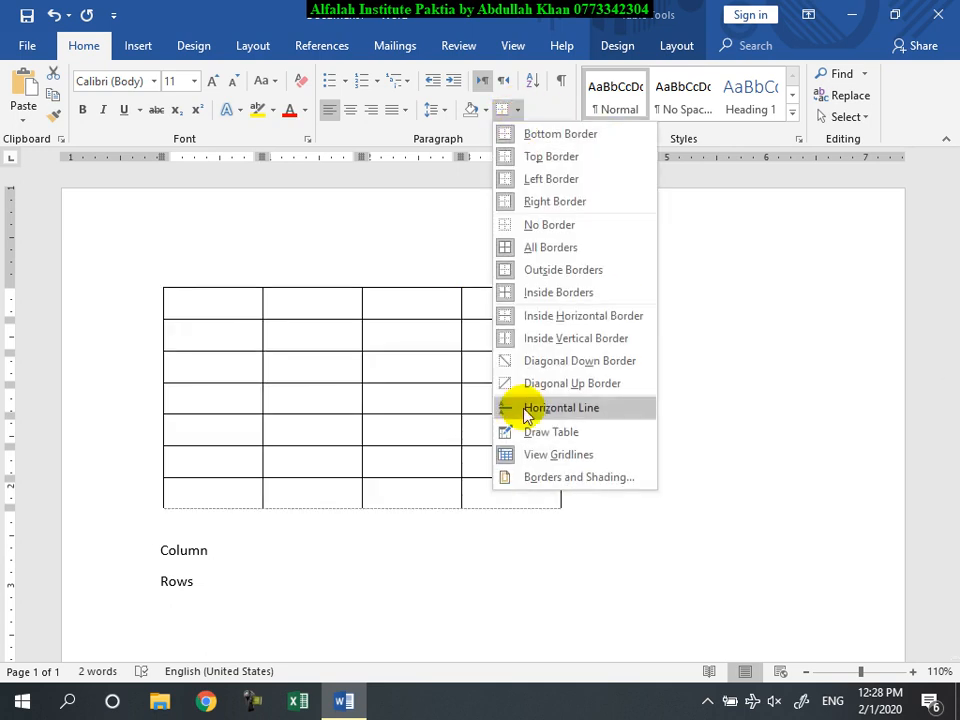
click(520, 456)
click(517, 110)
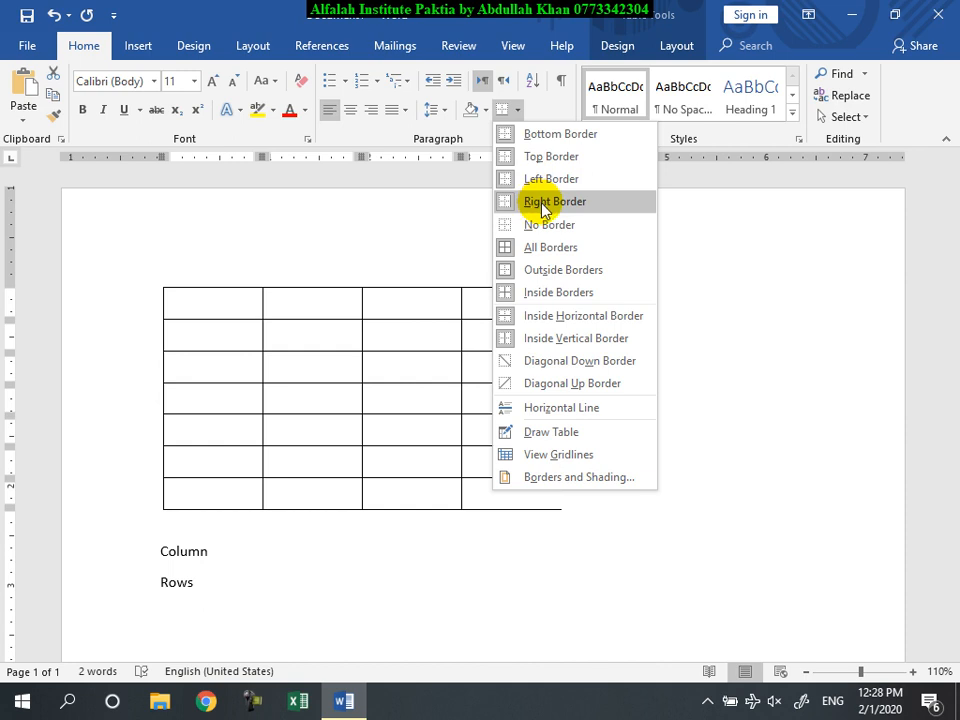
click(535, 226)
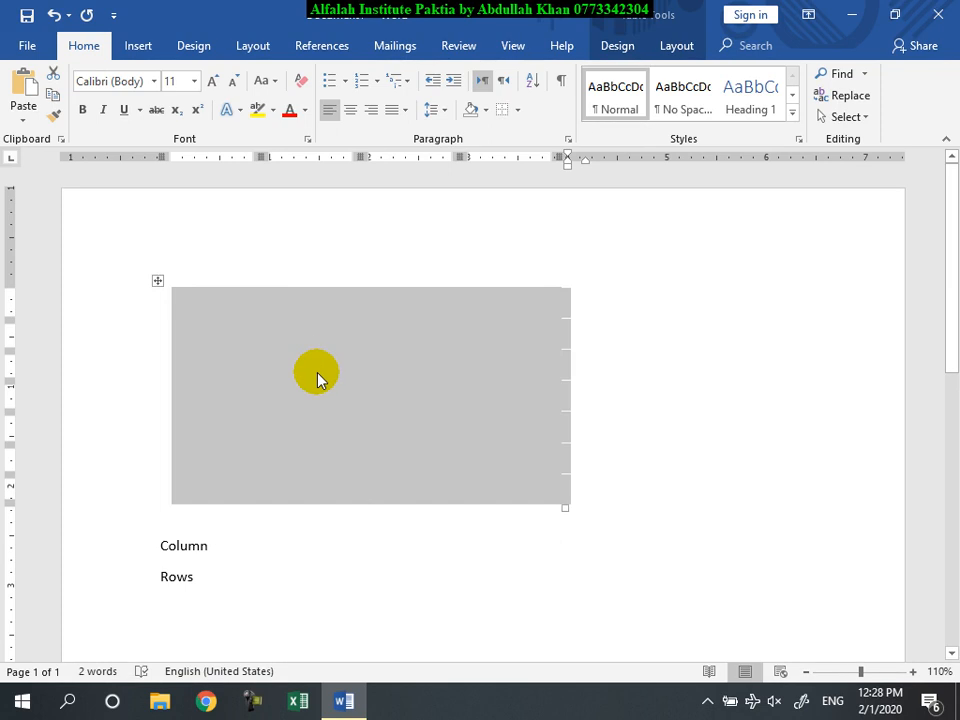
- Turn the table's gridlines display back on and enter "Alfalah" in the first cell
click(520, 109)
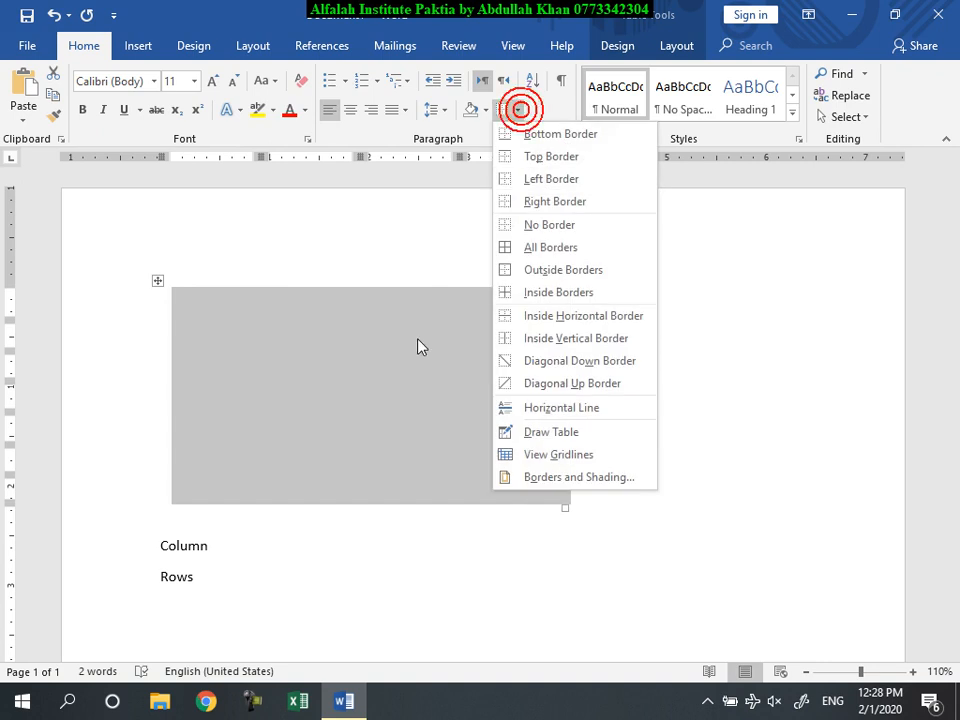
click(546, 453)
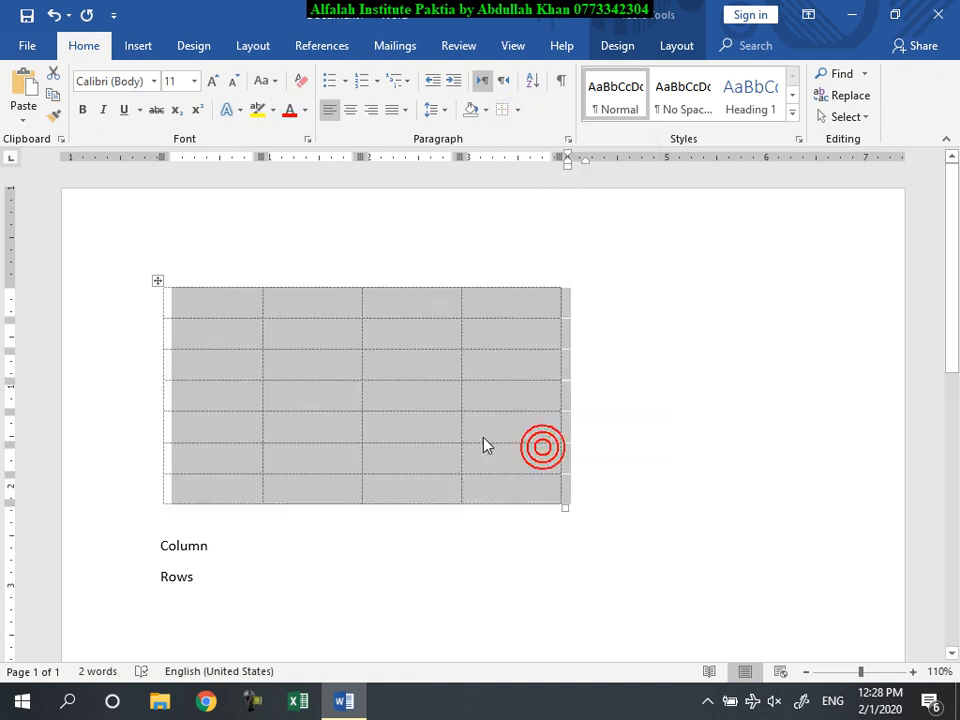
click(240, 304)
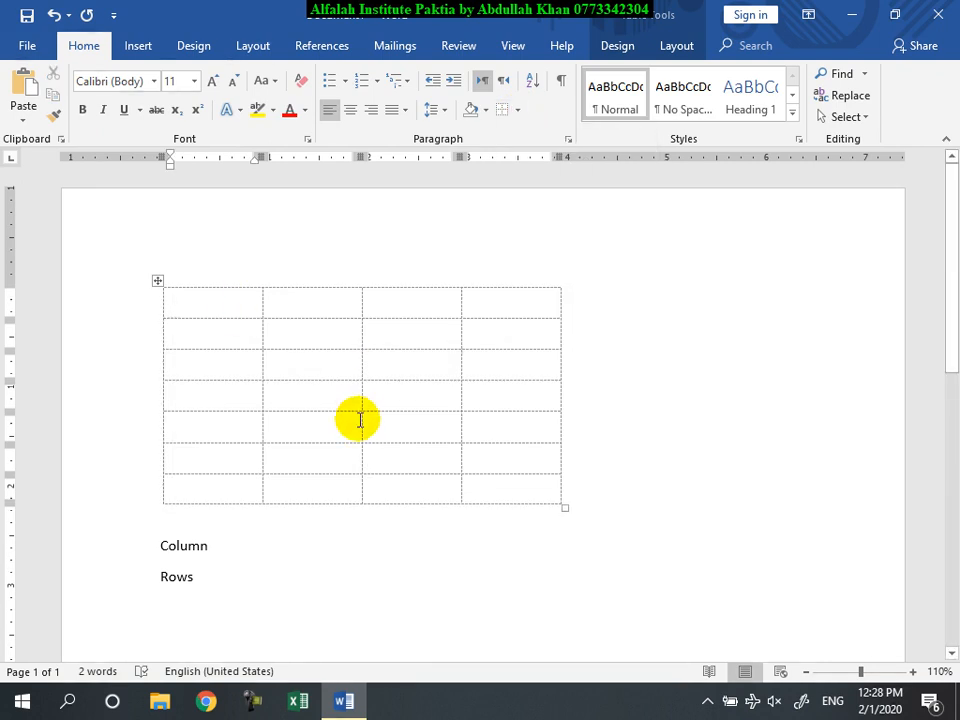
text(Alfalah)
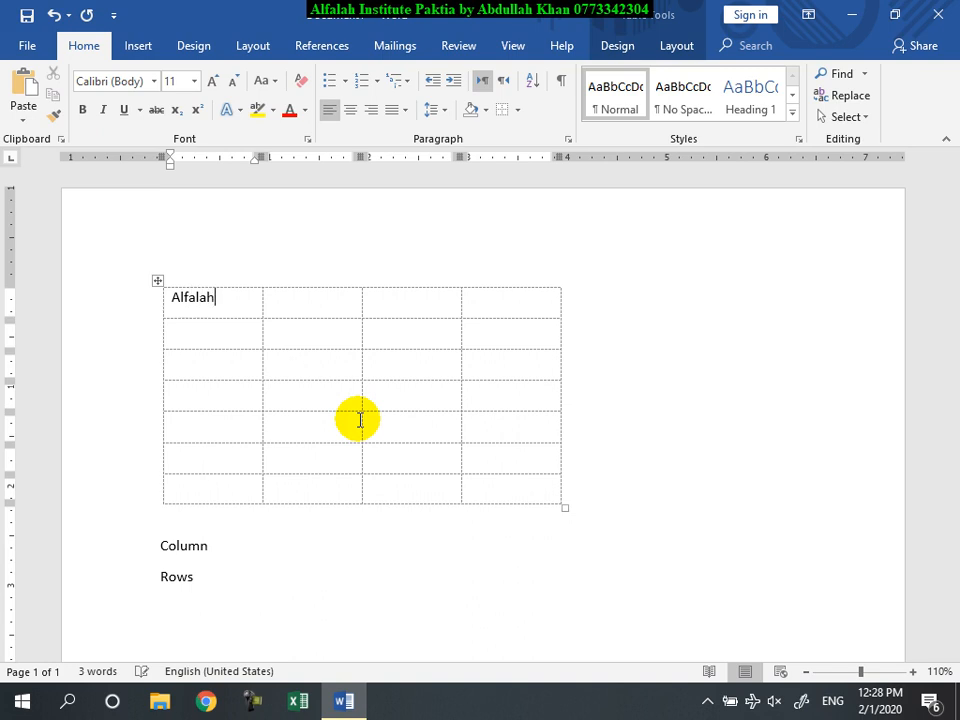
- Copy "Alfalah" from the first cell into every cell of the table and check the page in the print preview
double_click(194, 302)
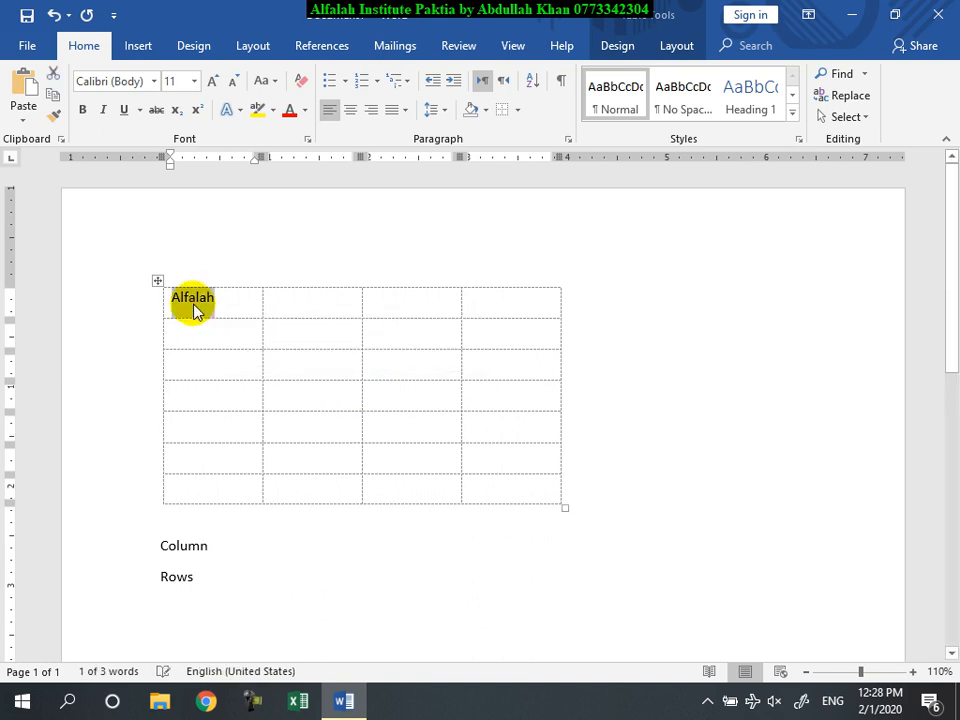
click(157, 281)
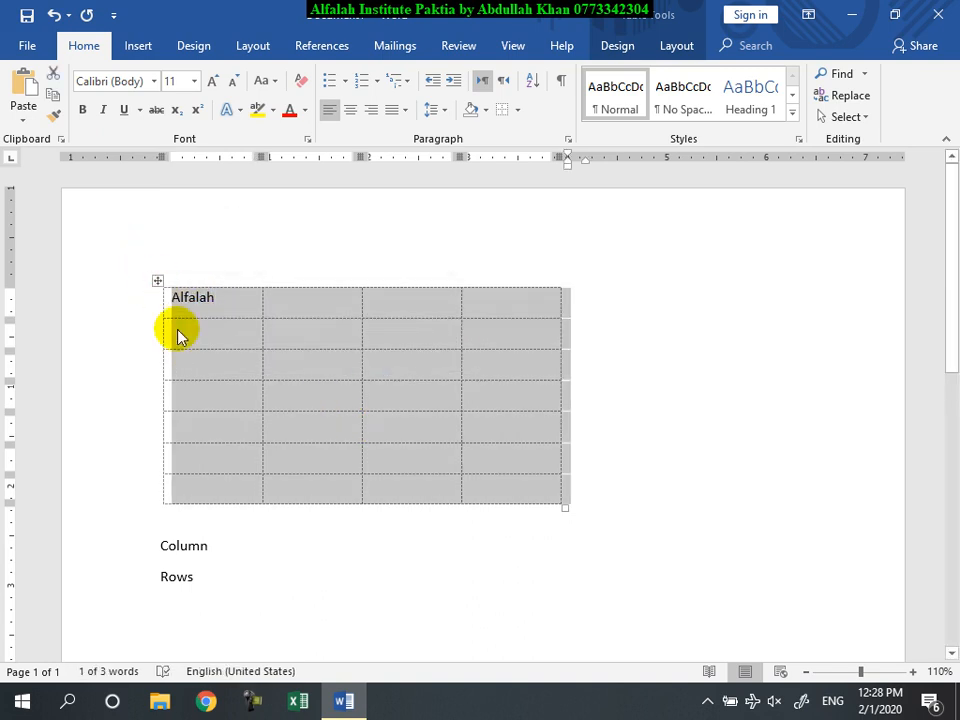
text(Alfalah)
click(348, 378)
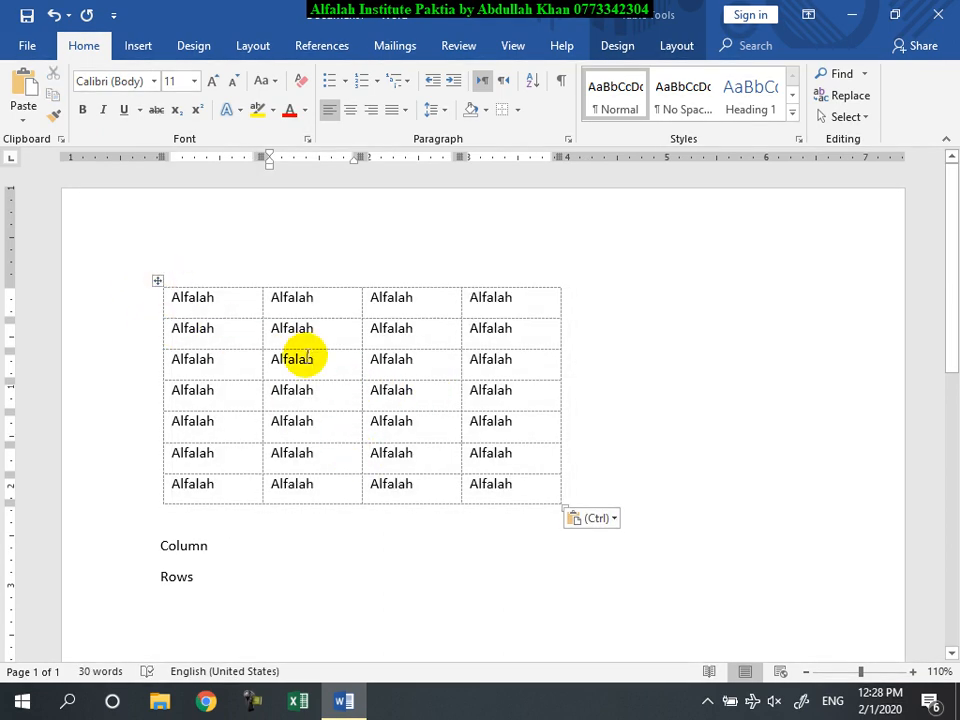
key(ctrl+p)
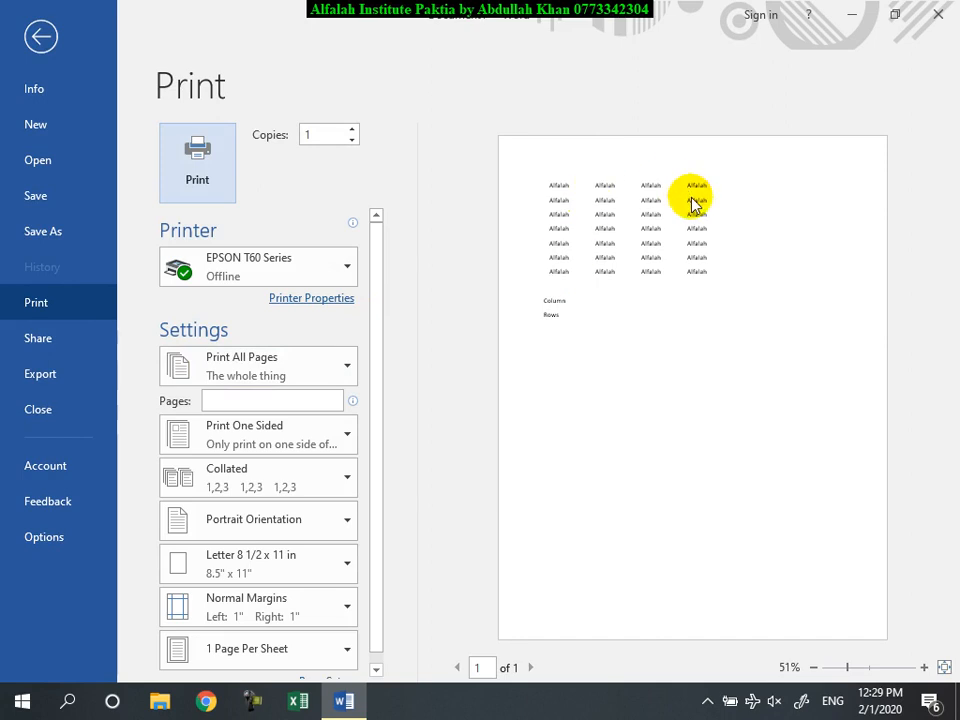
key(Escape)
- Replace the whole table's gridlines display with all borders and check the page in the print preview
click(157, 280)
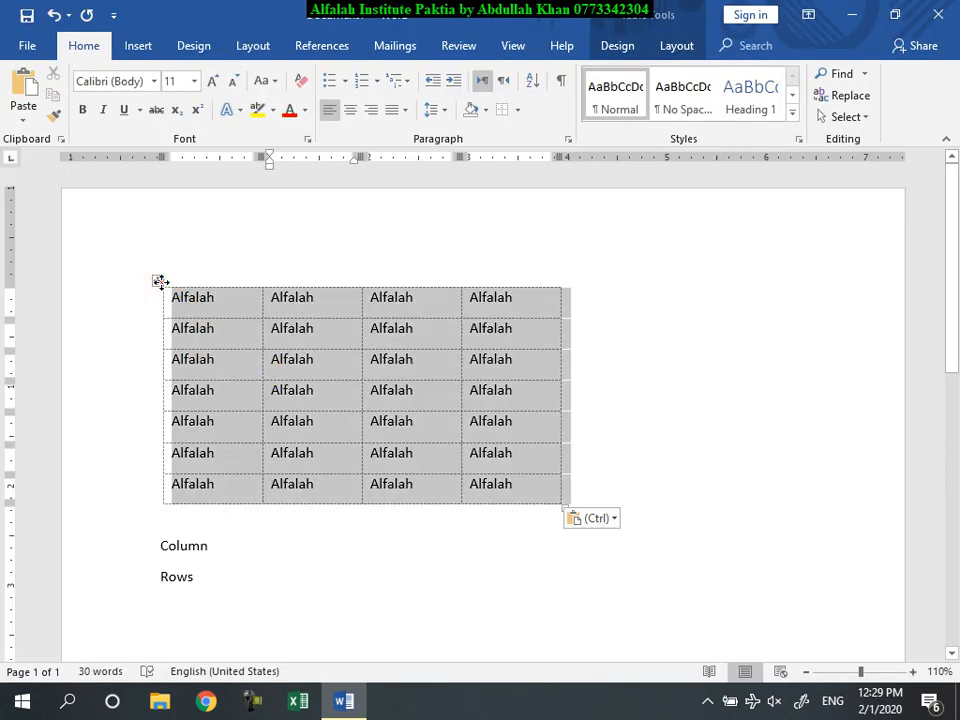
click(516, 110)
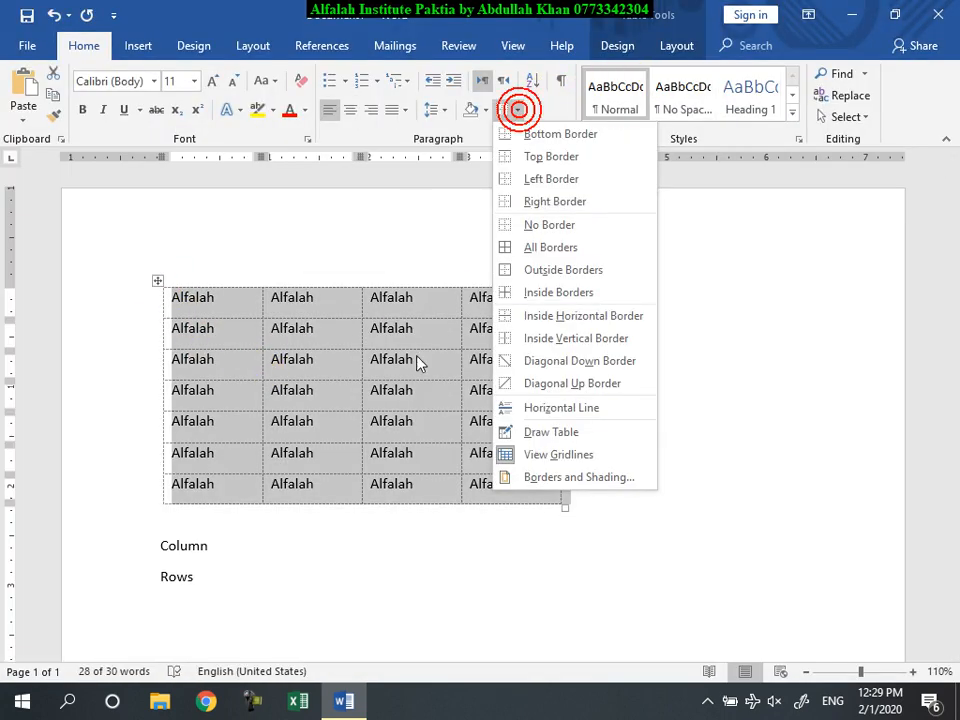
click(530, 452)
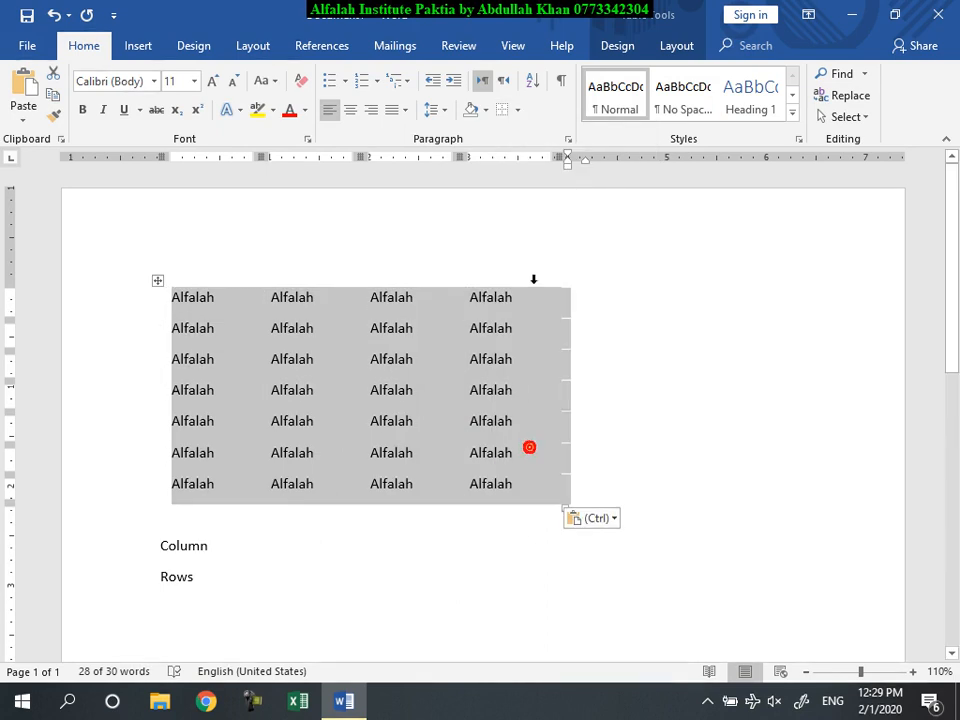
click(518, 108)
click(530, 247)
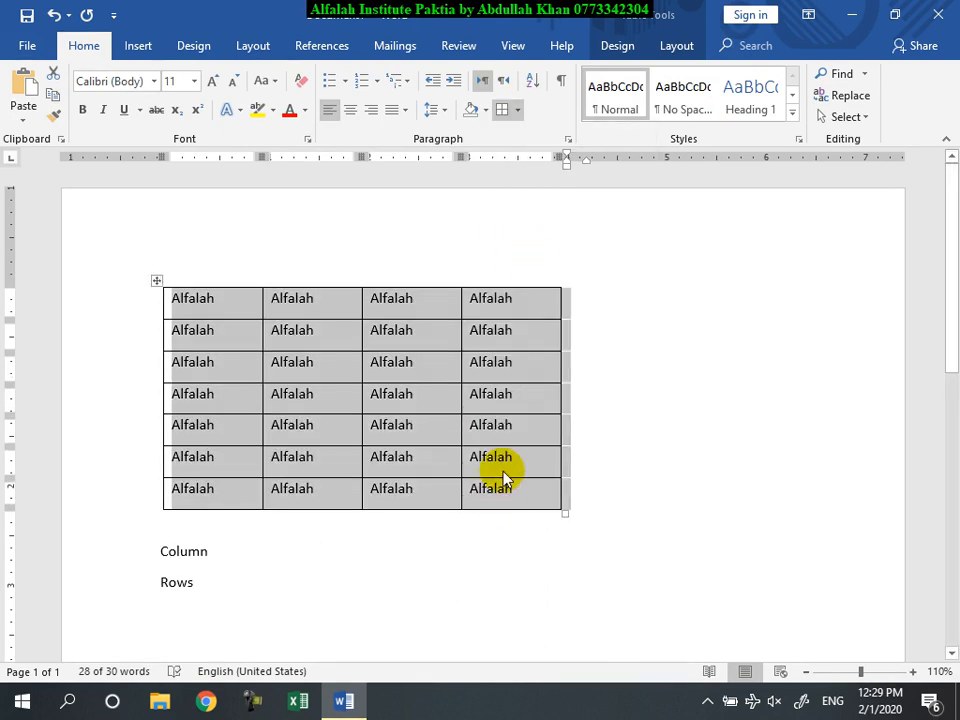
key(ctrl+p)
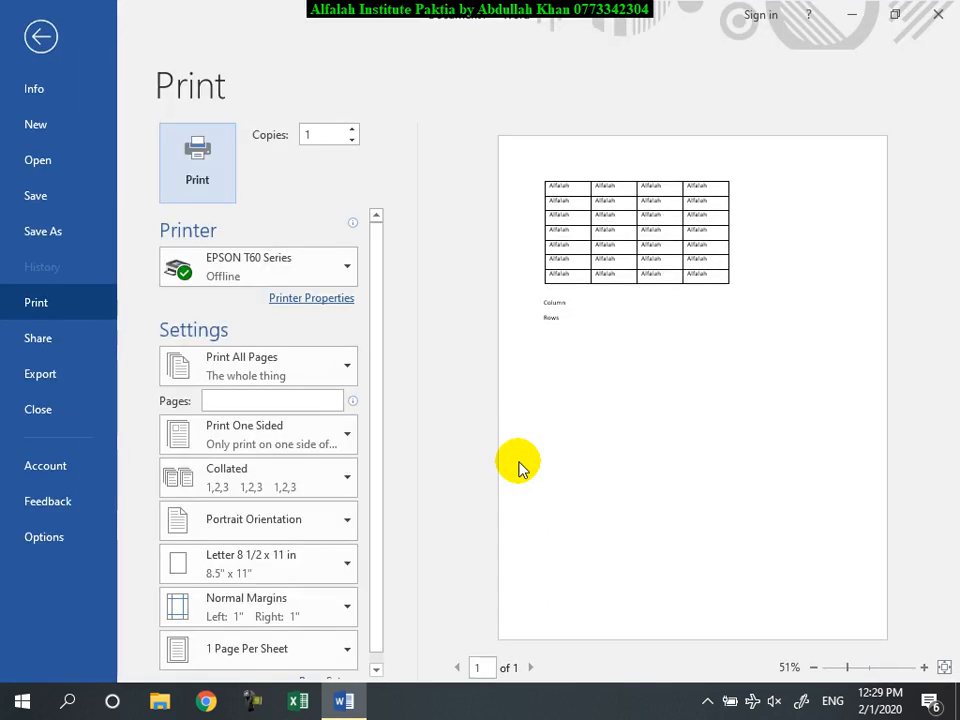
key(Escape)
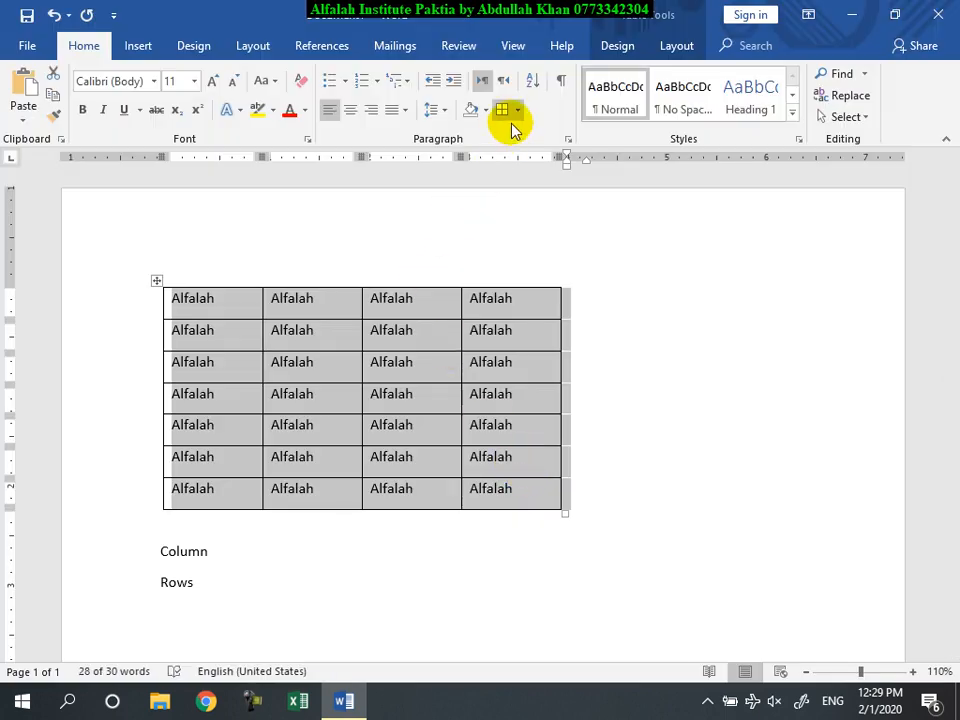
- Look through the border options for the whole table and for the last three cells of its bottom two rows
click(517, 110)
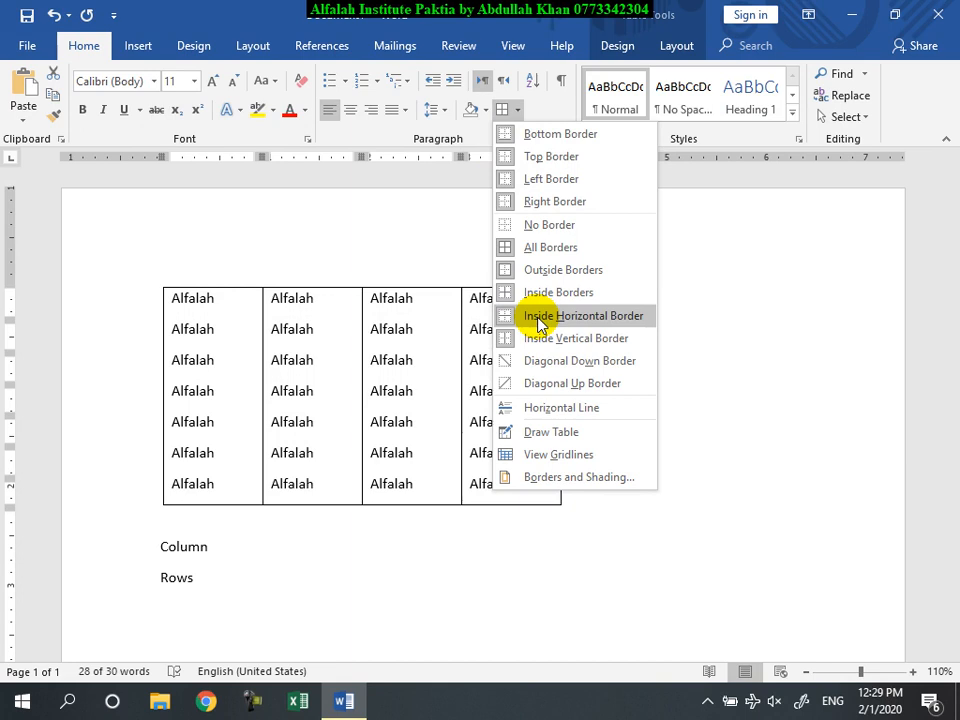
click(366, 432)
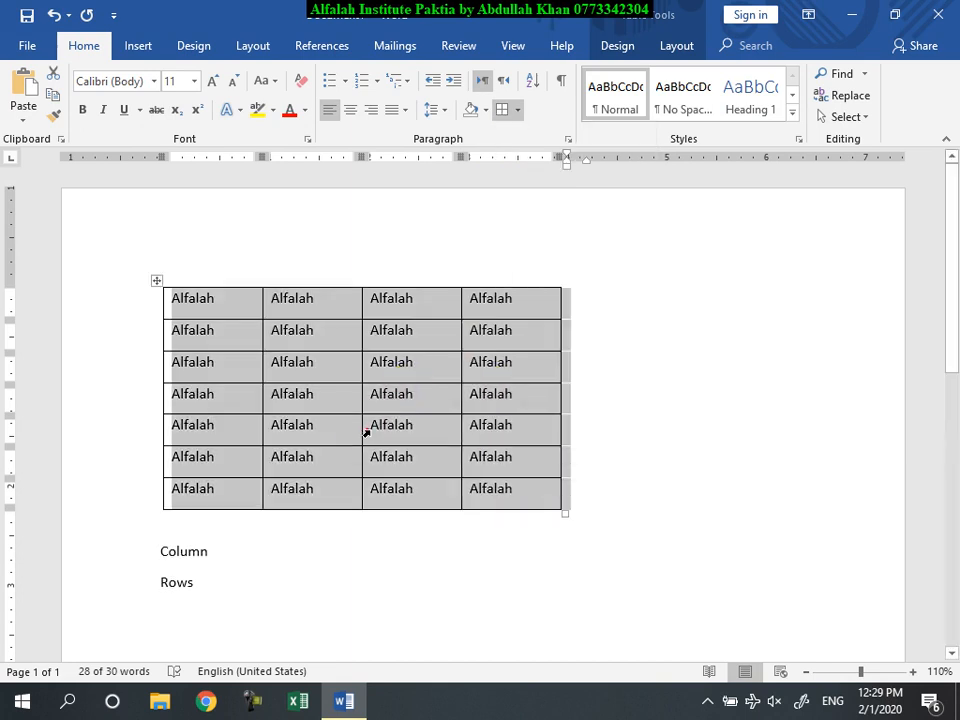
drag(511, 494, 343, 446)
click(516, 110)
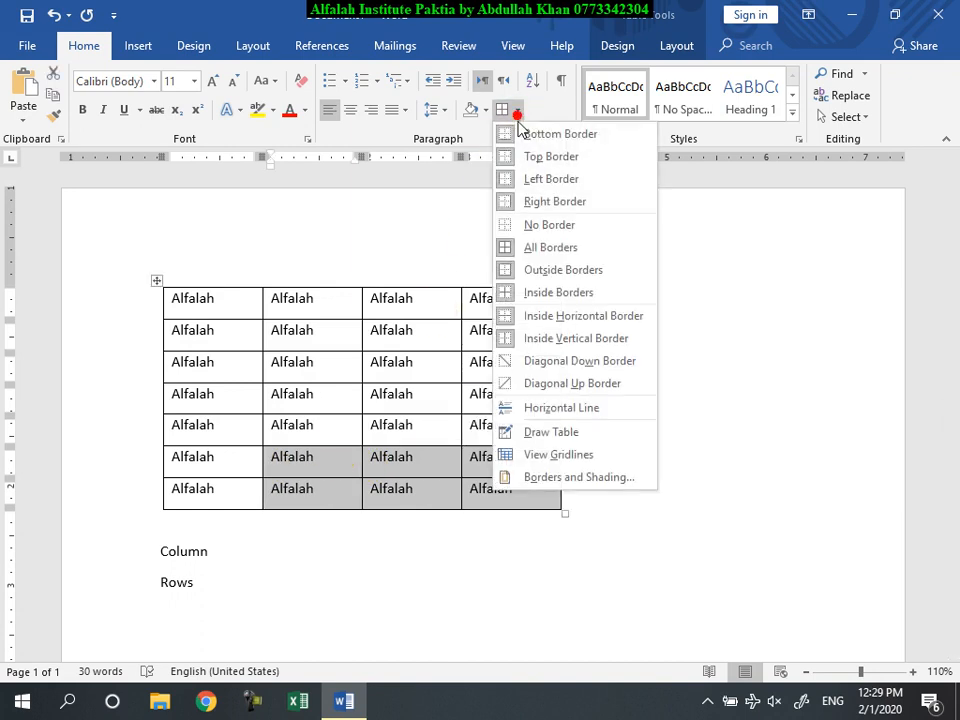
click(540, 364)
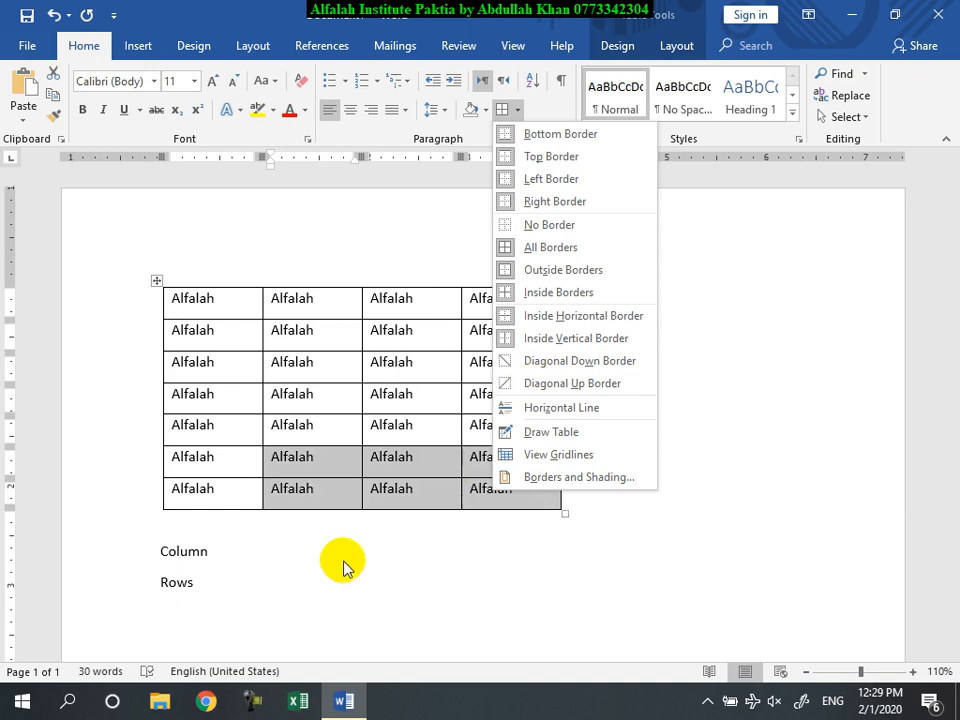
click(304, 598)
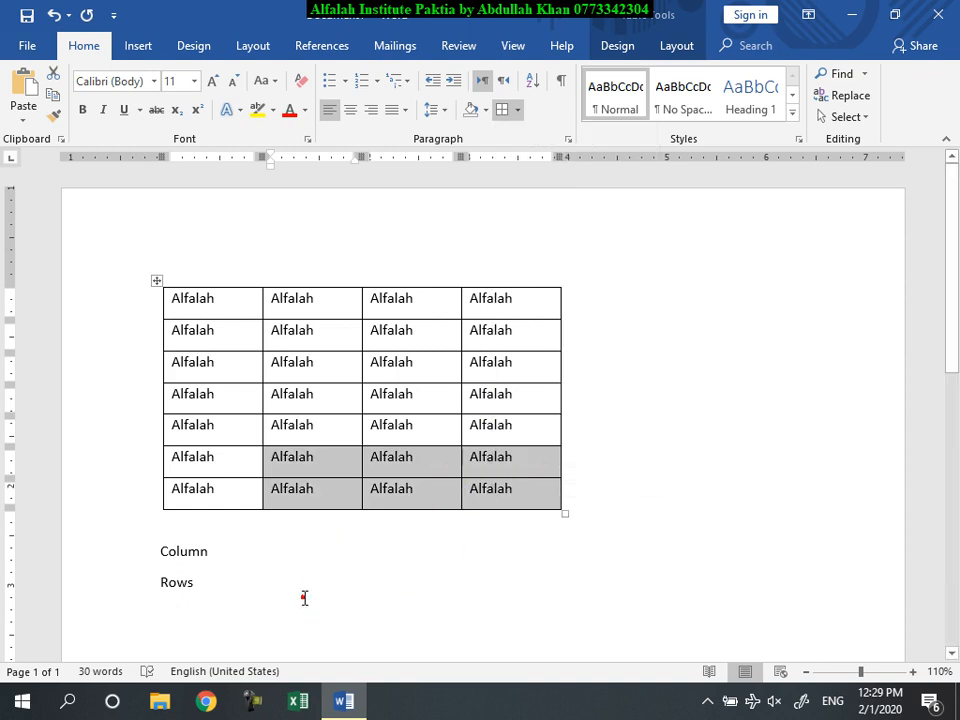
- Insert a horizontal line on a new line below "Rows"
click(299, 583)
key(Return)
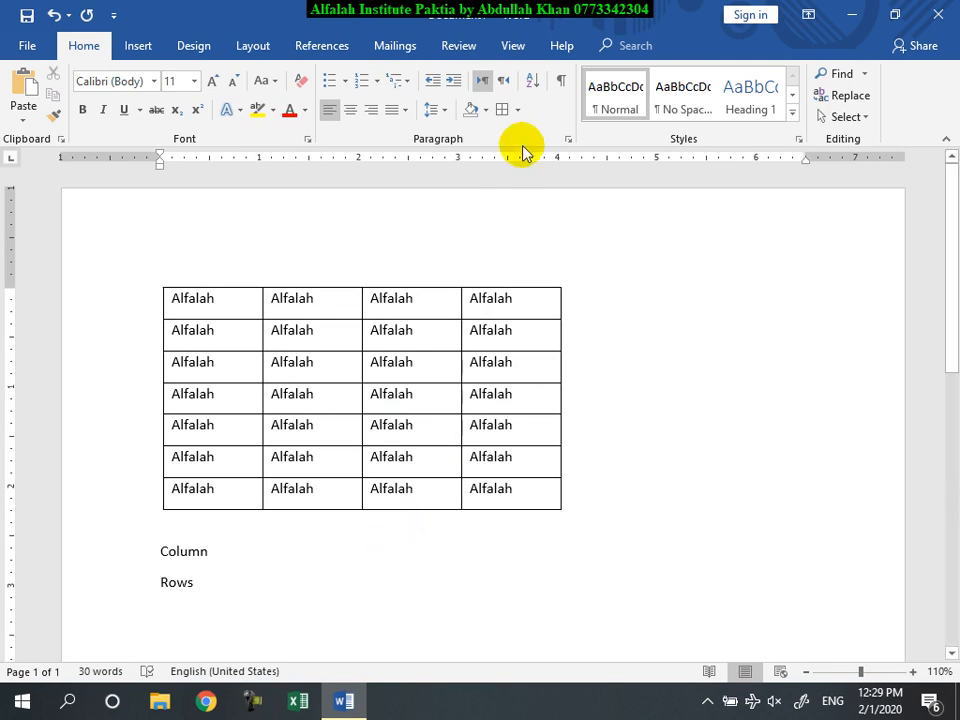
click(518, 112)
click(531, 409)
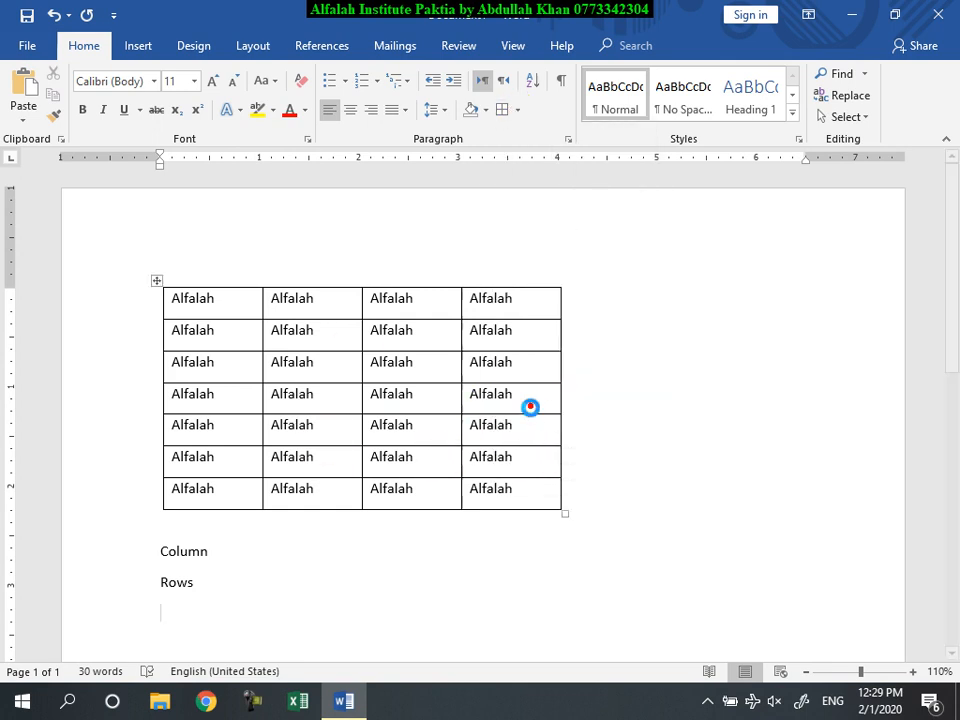
- Add automatic lines across the page below the horizontal line: a thin one from "---", a thick one from "___" and a double one
scroll(540, 590, down, 2)
scroll(577, 558, down, 2)
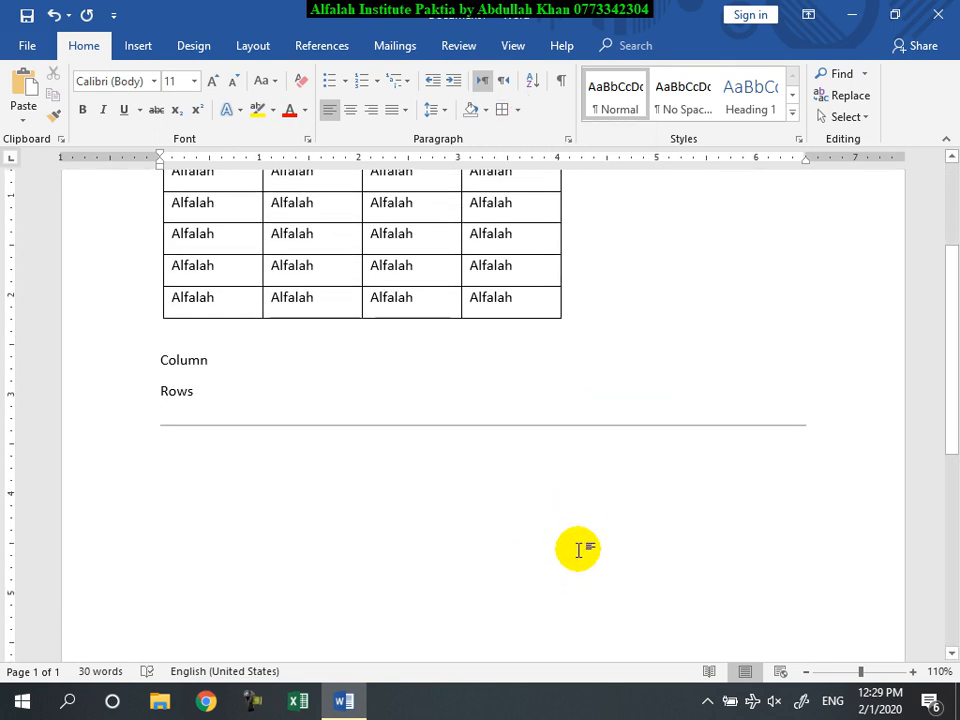
text(---)
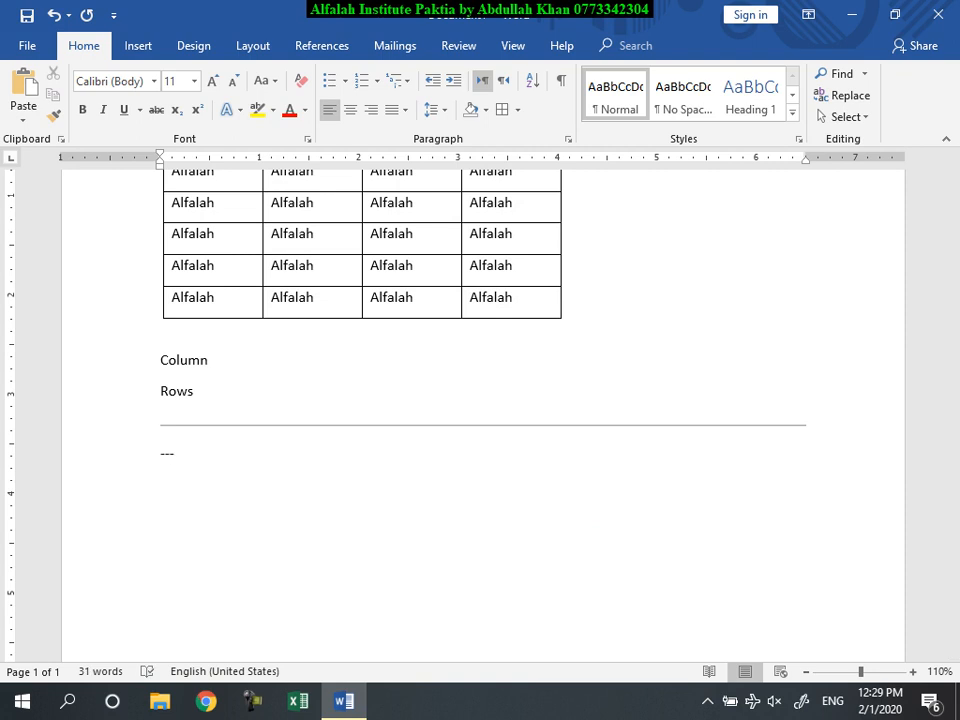
key(Return)
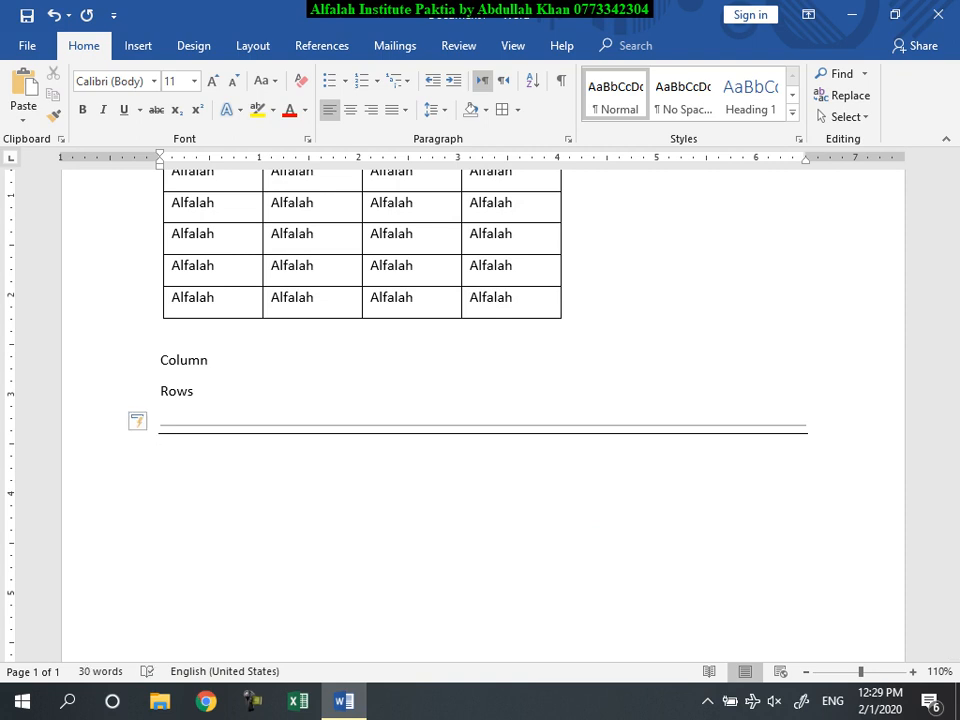
text(___)
key(Return)
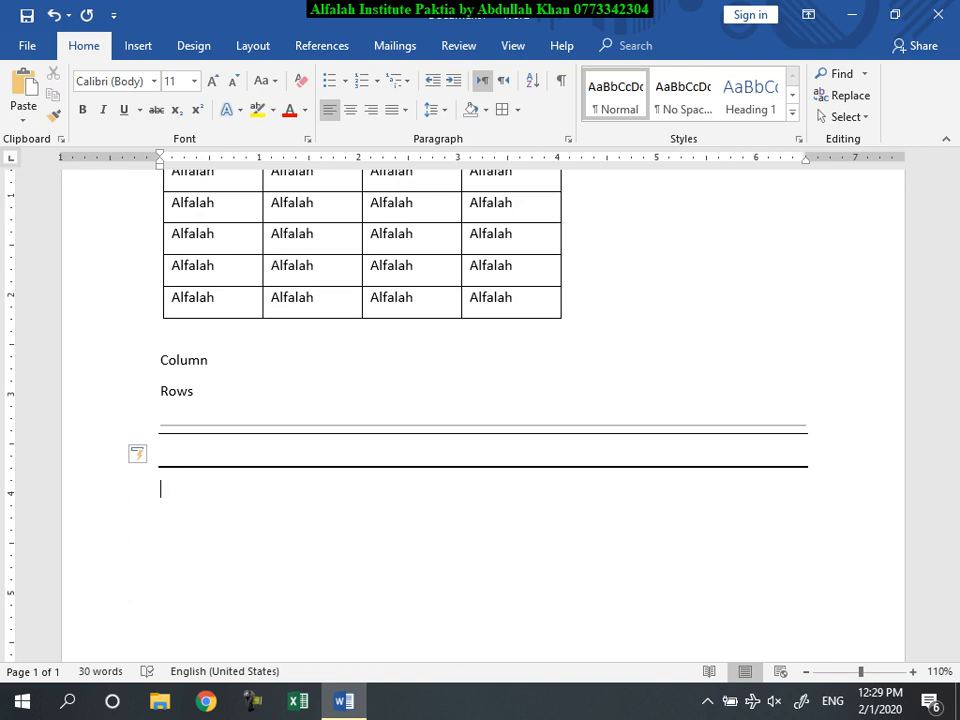
key(Return)
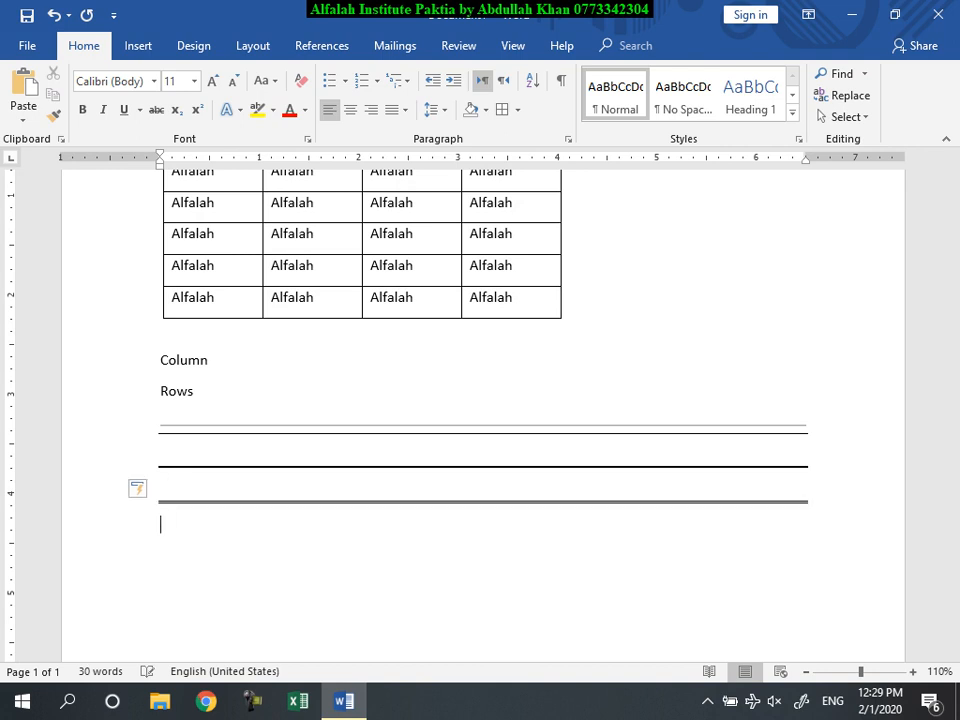
- Add a dotted line from "***", a triple line from "###" and a wavy line from "~~~" below the double line
text(***)
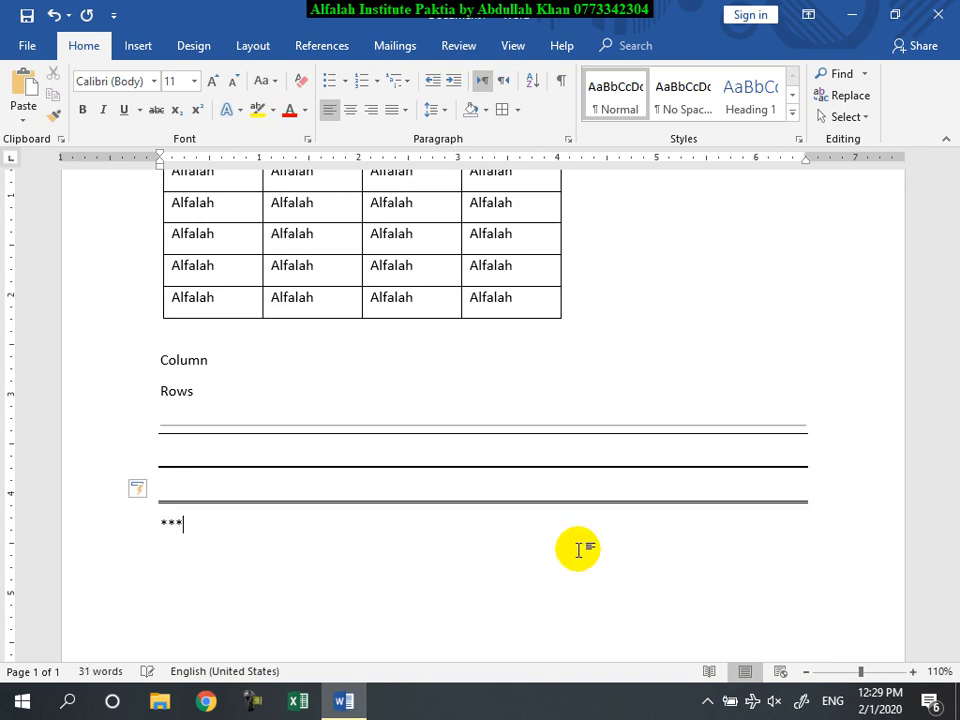
key(Return)
text(###)
key(Return)
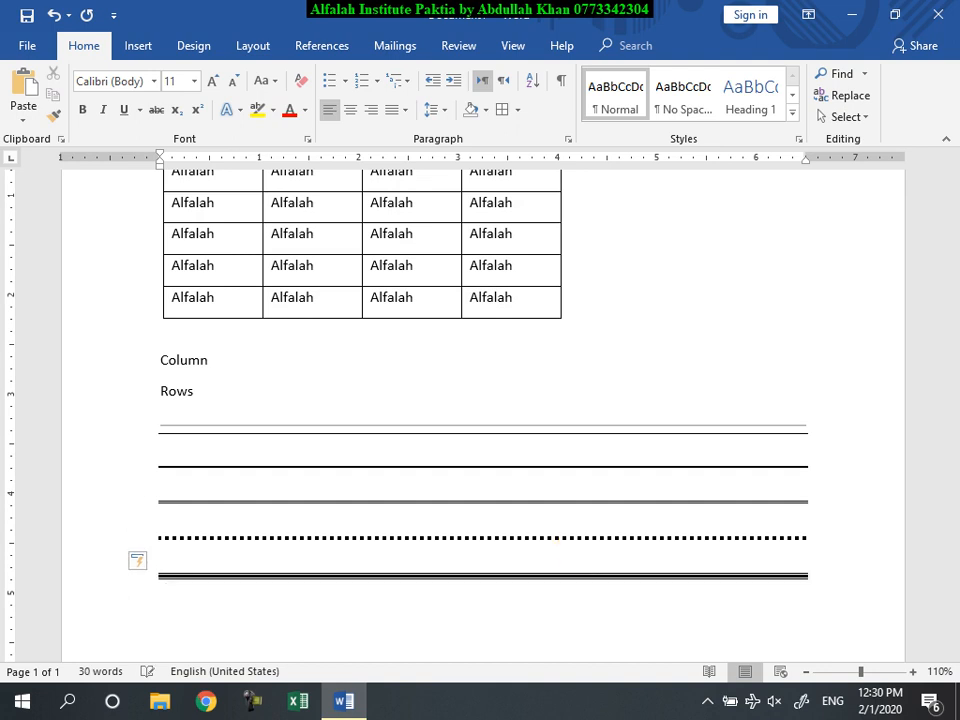
text(~~~)
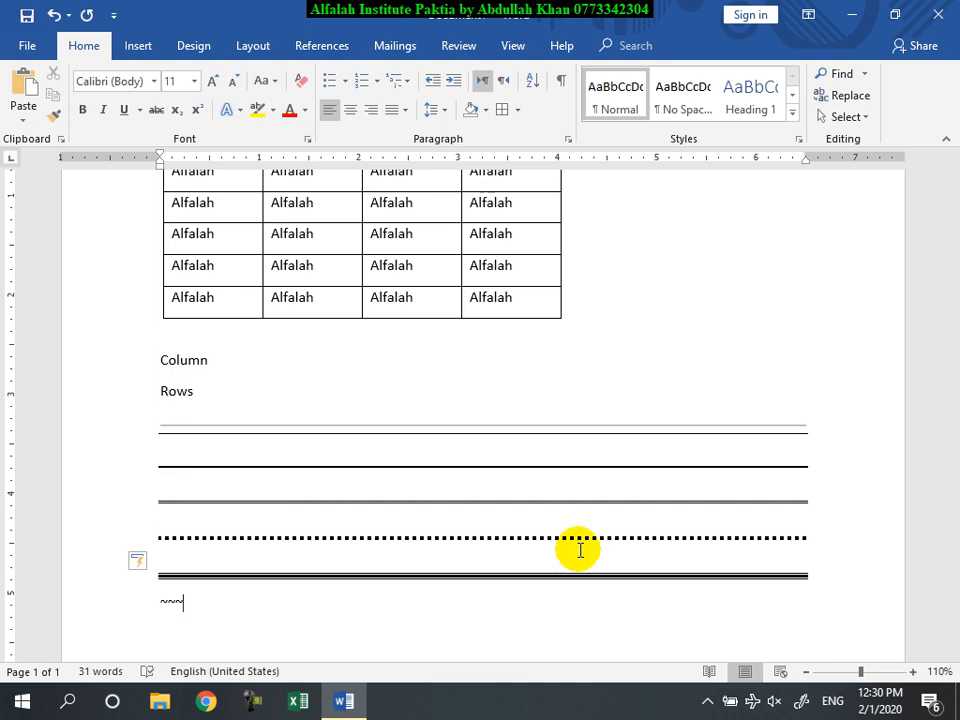
key(Return)
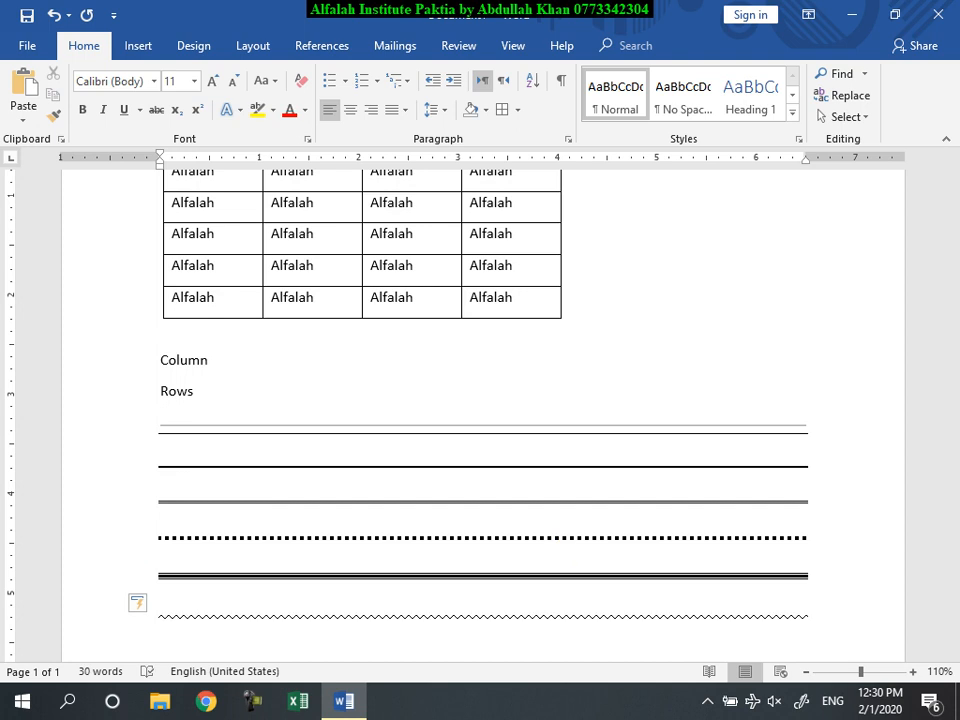
- Review the border options for the third cell of the table's fourth row
scroll(522, 461, up, 1)
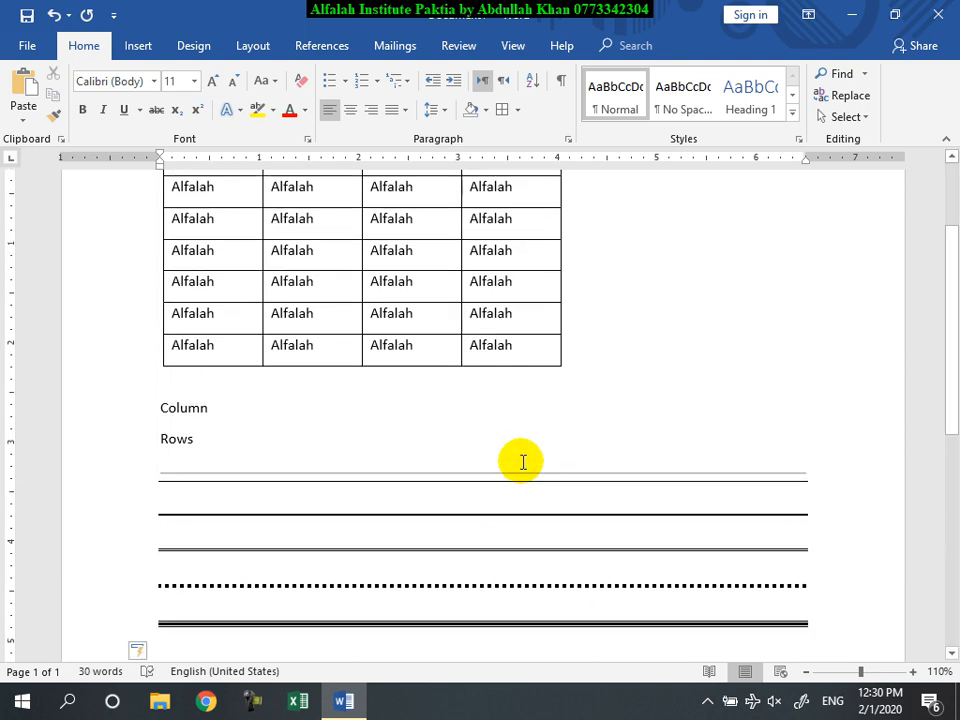
scroll(522, 461, up, 2)
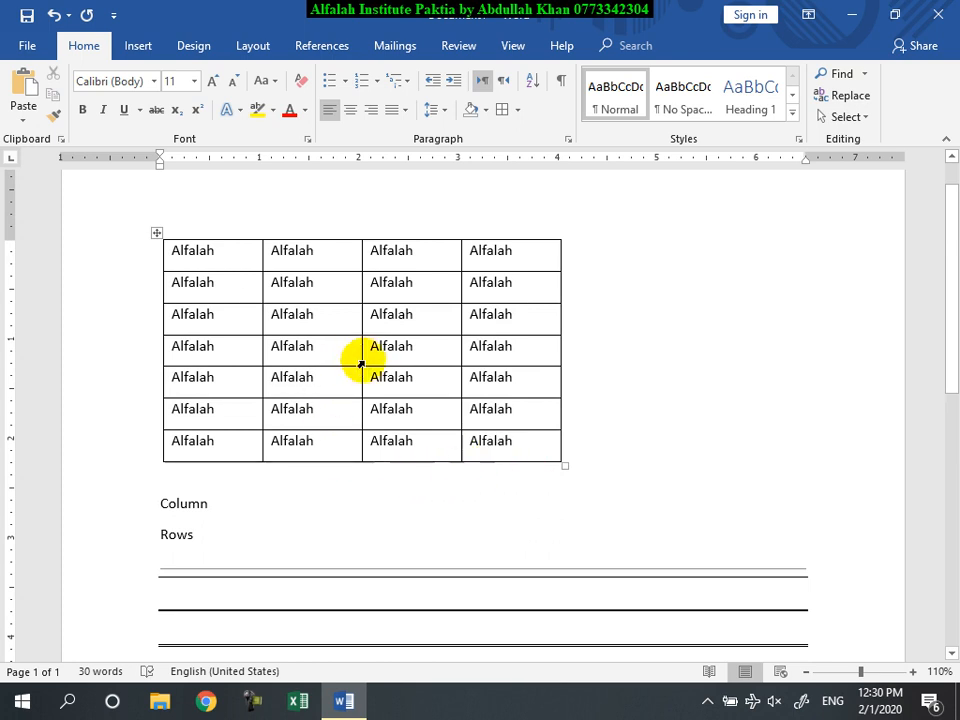
click(397, 354)
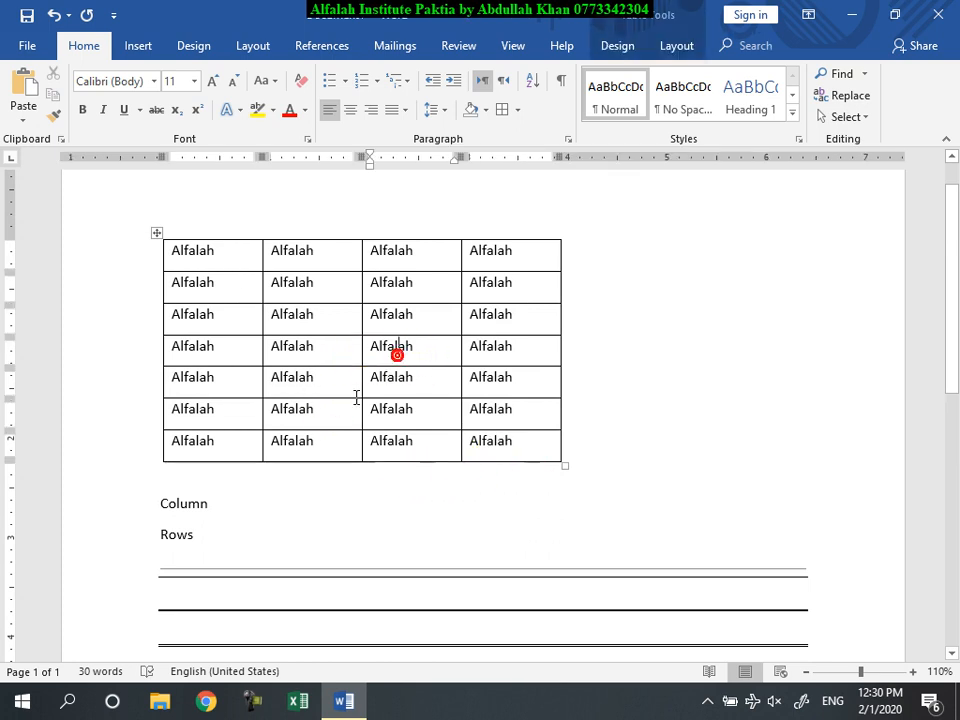
click(518, 110)
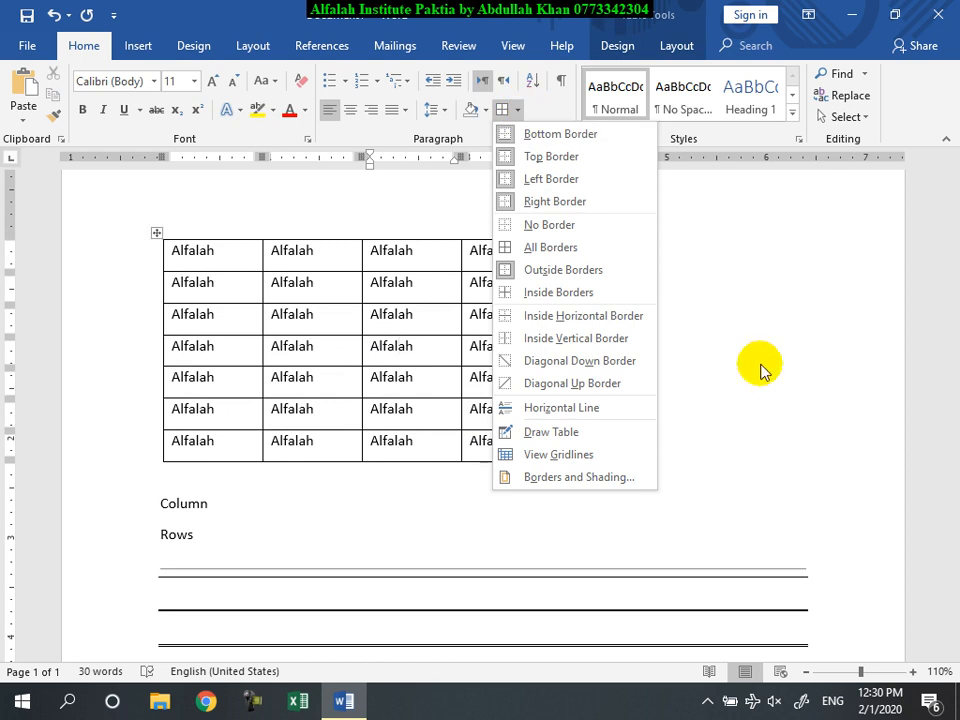
click(311, 355)
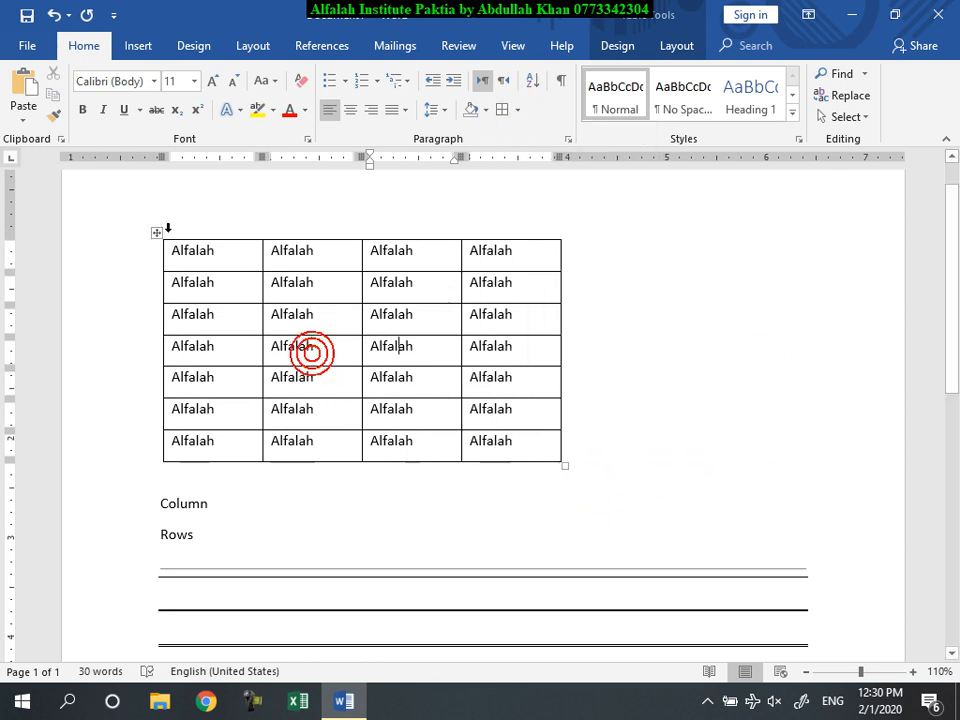
- Open the Borders and Shading settings for the whole table and try the None, Box and Grid presets before returning to All
click(156, 233)
click(518, 110)
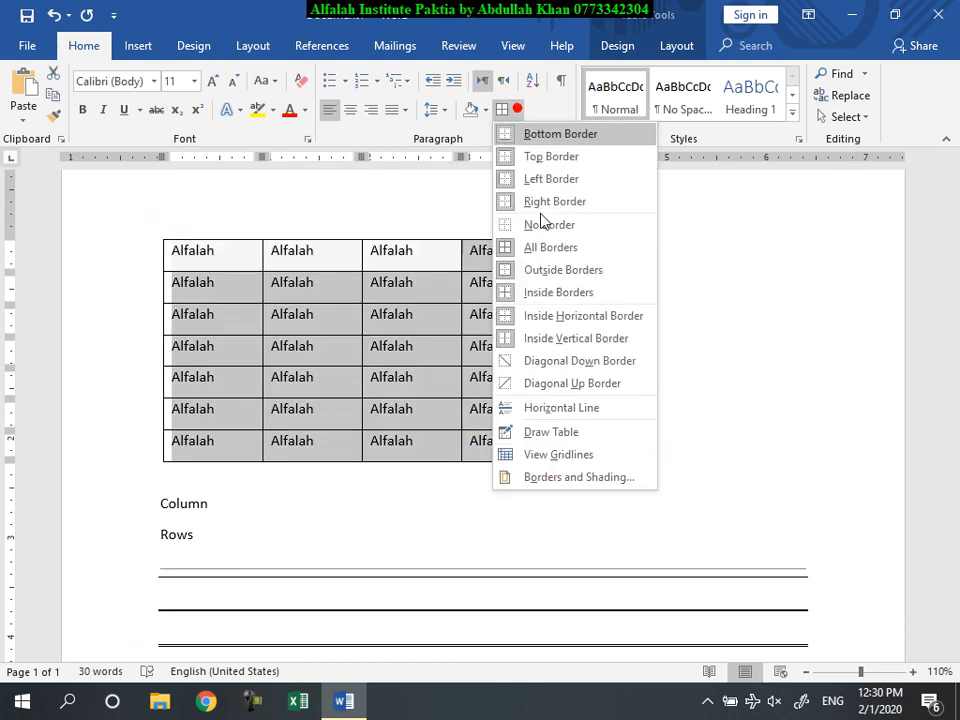
click(583, 476)
mouse_move(591, 139)
mouse_down()
mouse_move(563, 140)
mouse_move(523, 111)
mouse_up()
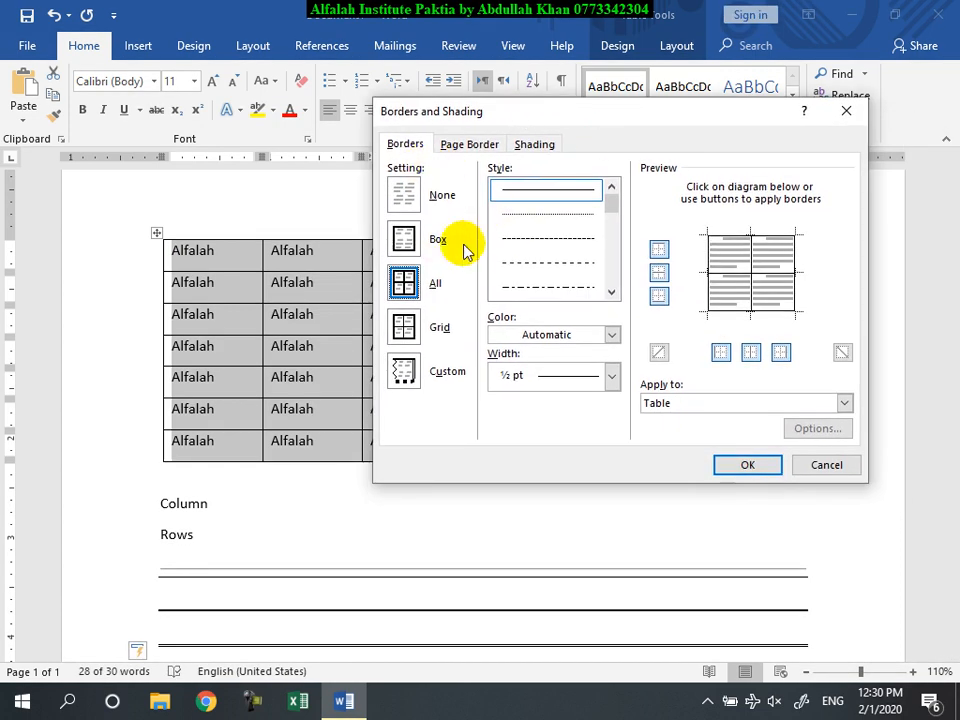
click(403, 192)
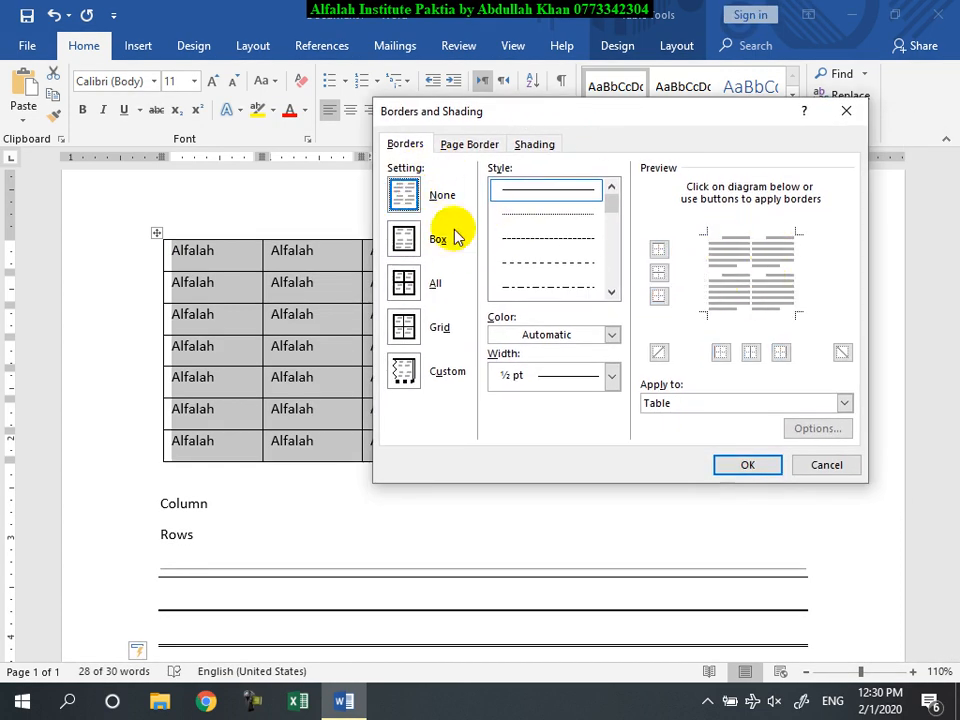
click(404, 239)
click(402, 283)
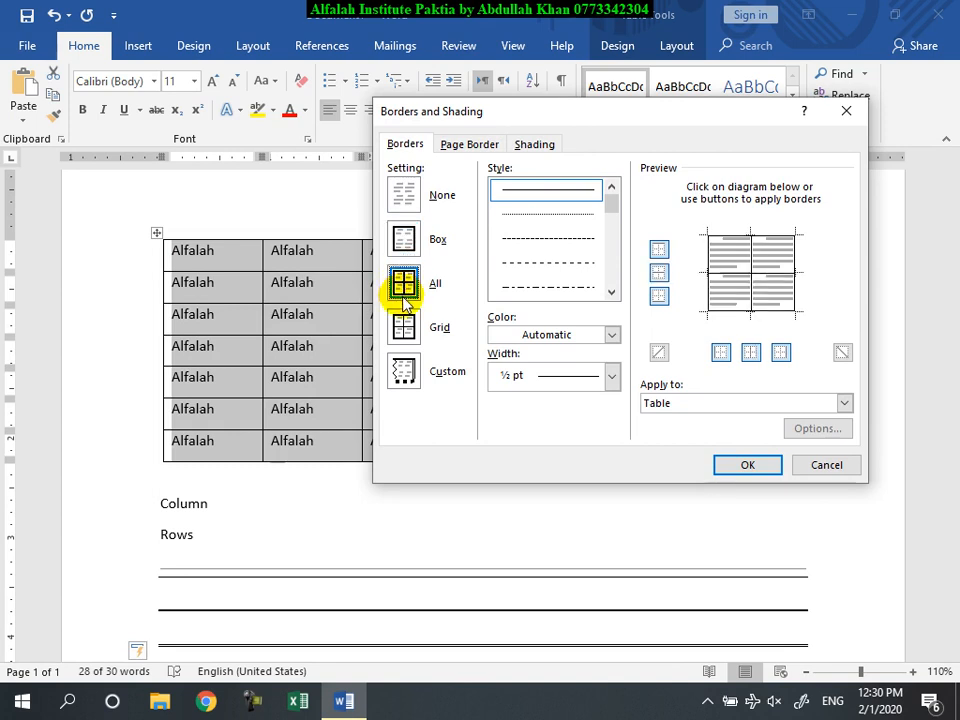
click(404, 327)
click(404, 288)
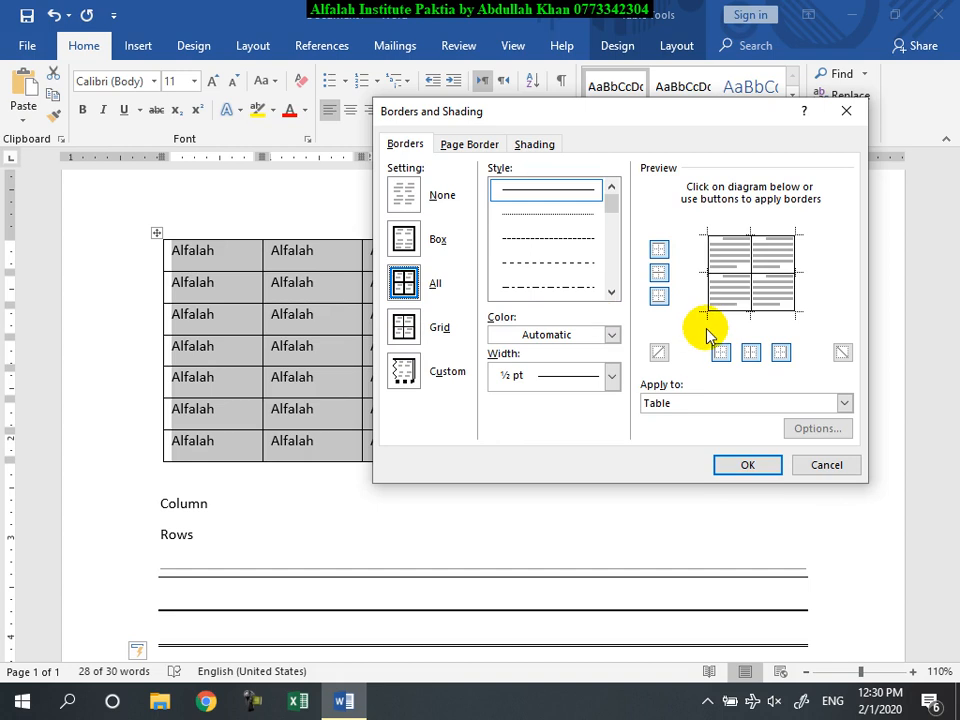
- Try switching individual horizontal, vertical and diagonal borders off and on in the border preview of the table
click(659, 249)
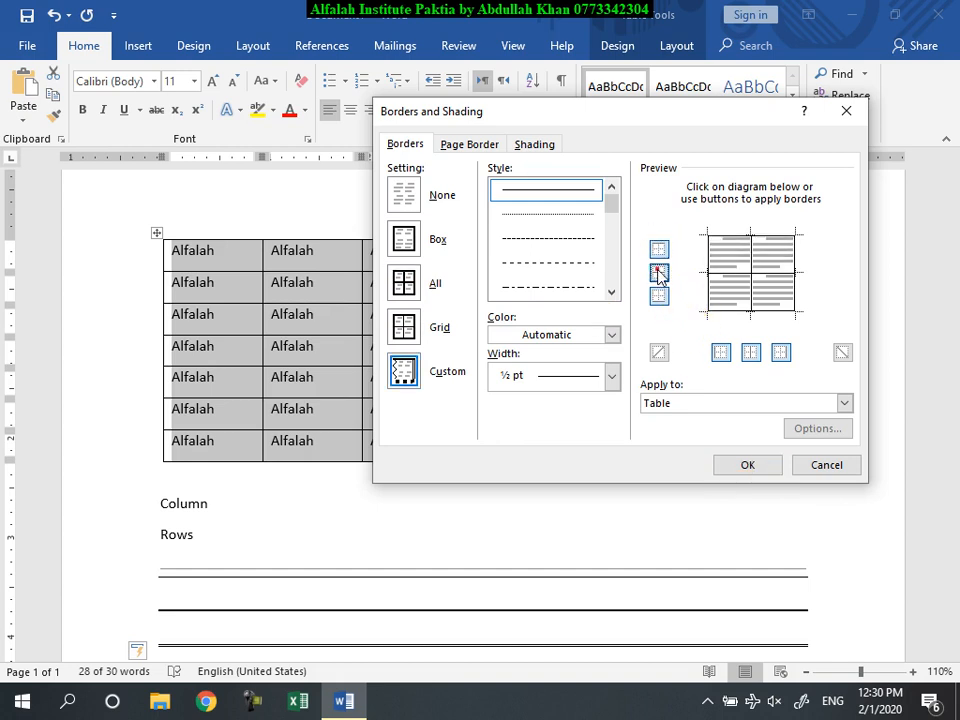
click(751, 355)
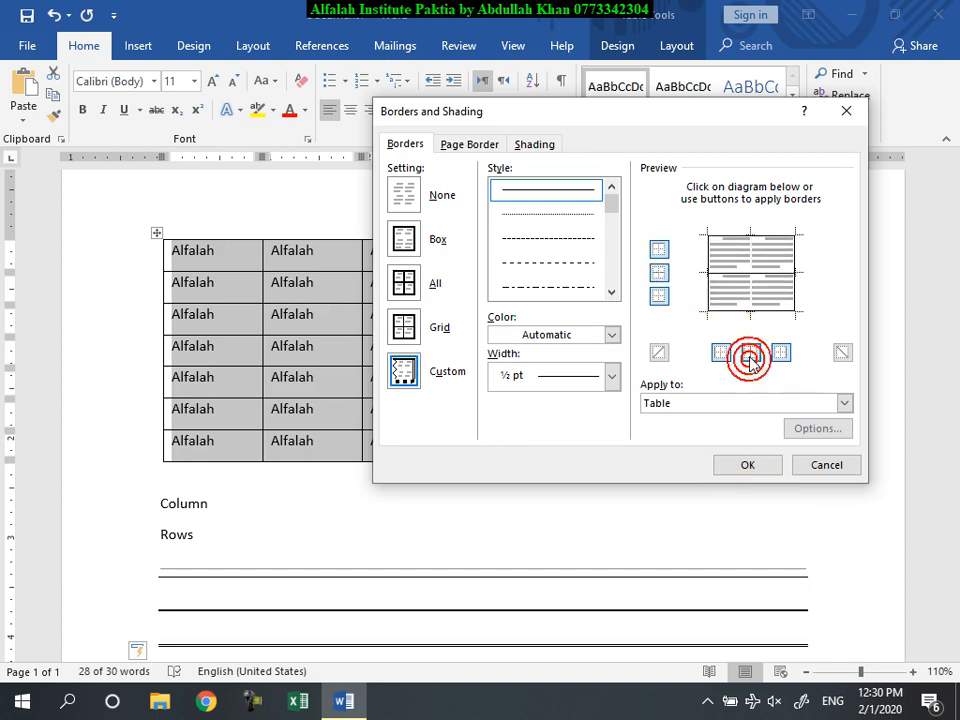
click(723, 357)
click(658, 350)
click(659, 351)
click(843, 355)
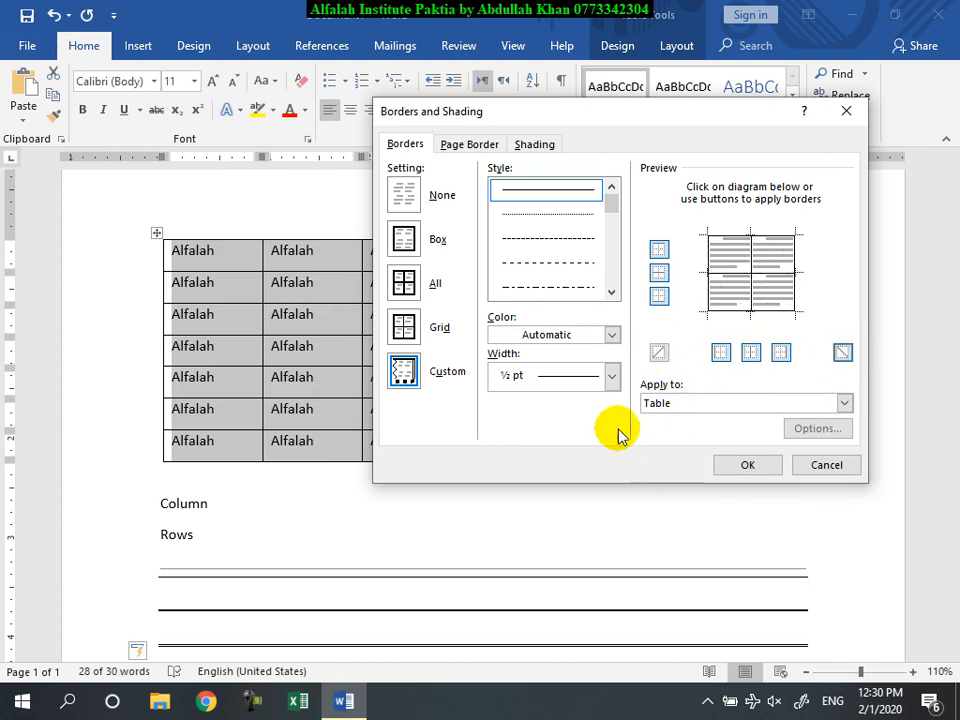
- Apply a 2 ¼ pt border width to all borders of the table
click(612, 377)
click(575, 524)
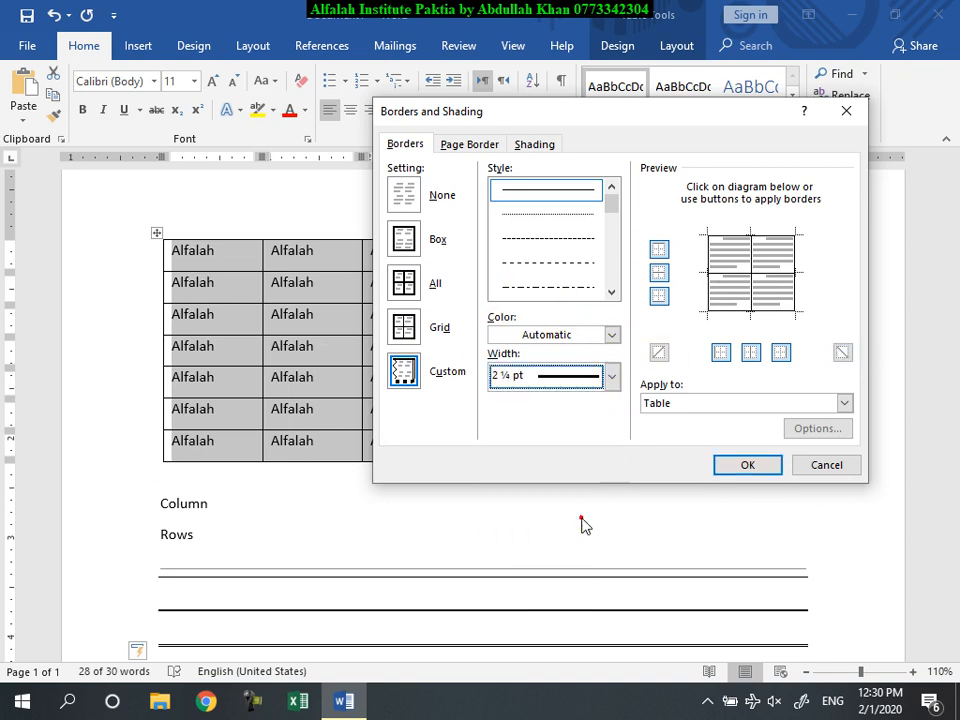
click(403, 283)
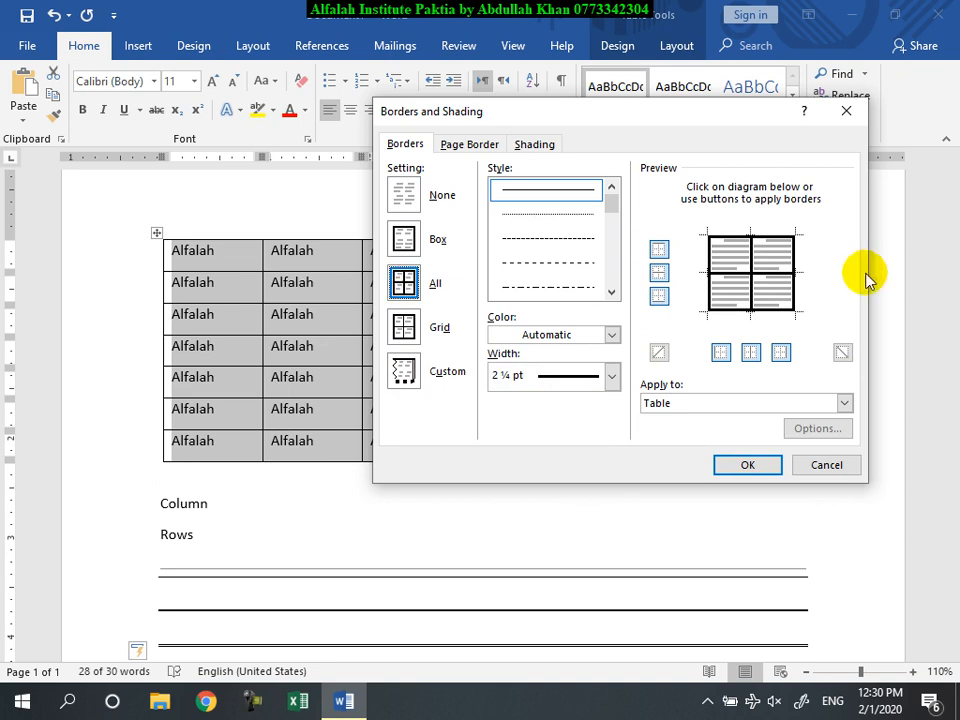
click(747, 465)
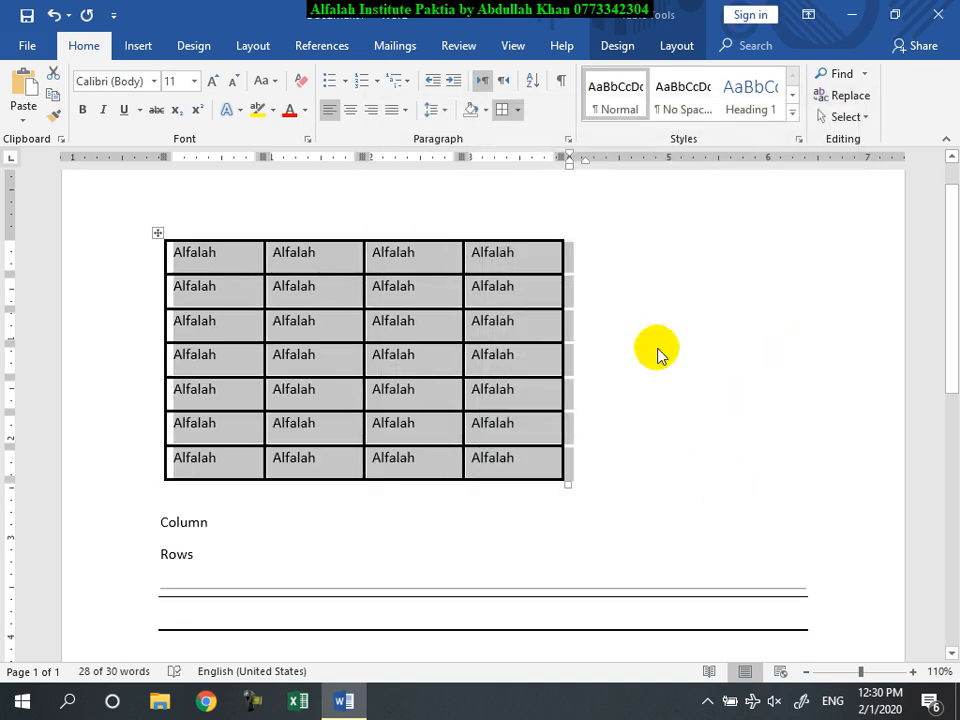
- Change the color of all the table's borders to the standard light blue
click(520, 110)
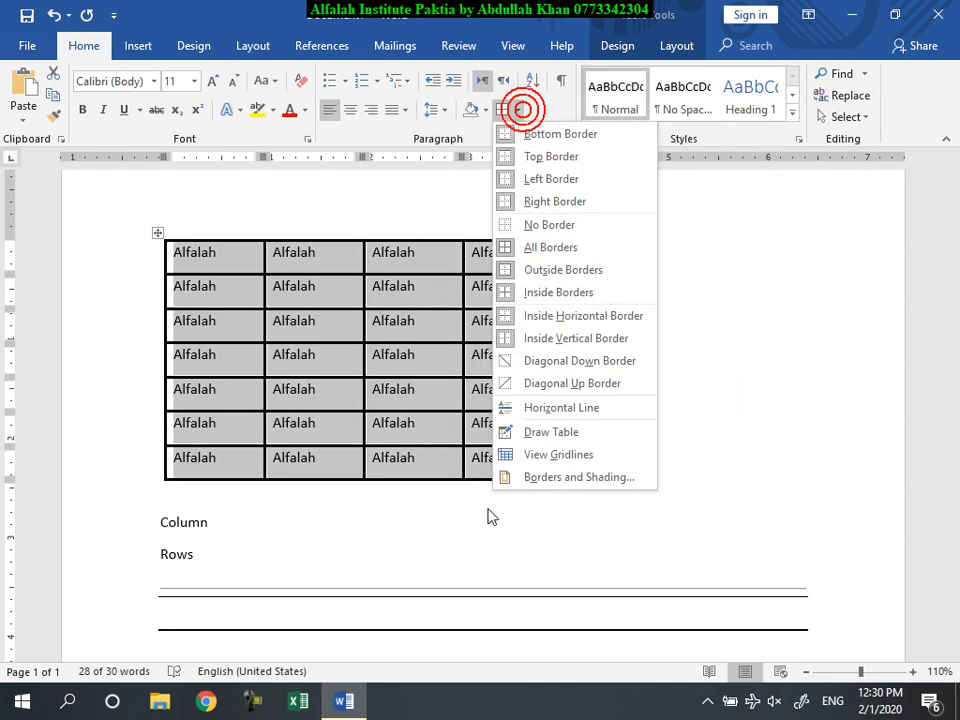
click(538, 477)
click(612, 335)
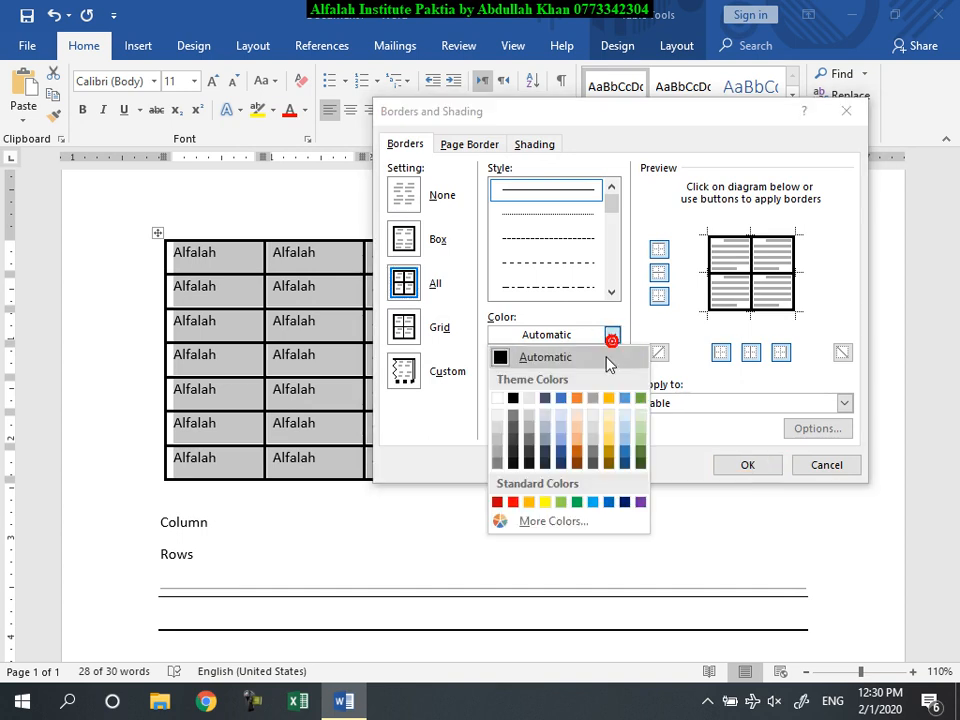
click(595, 502)
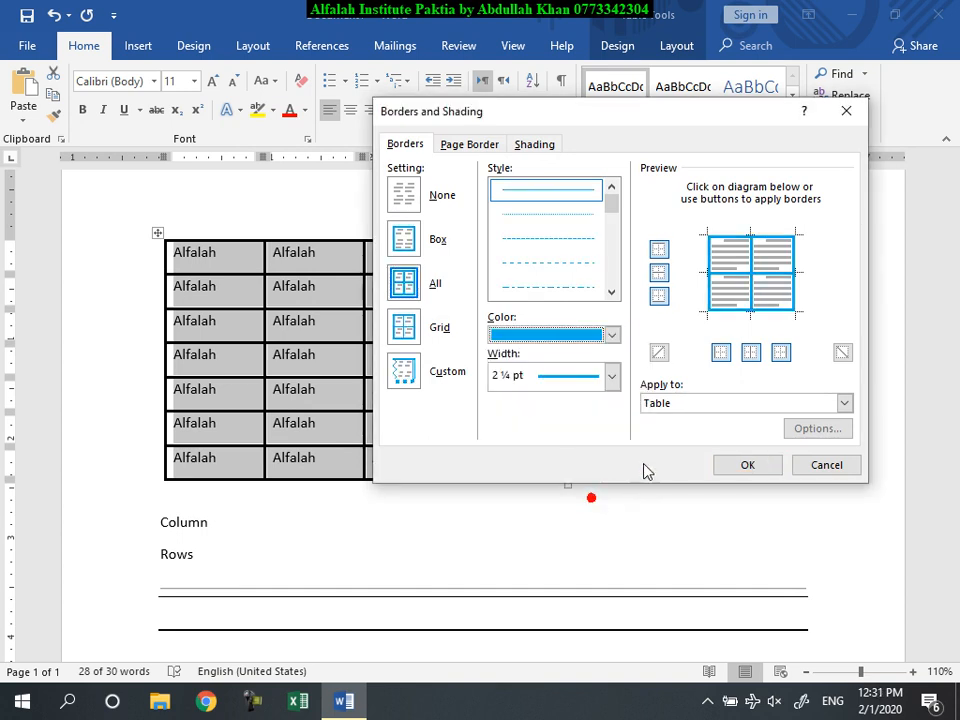
click(750, 465)
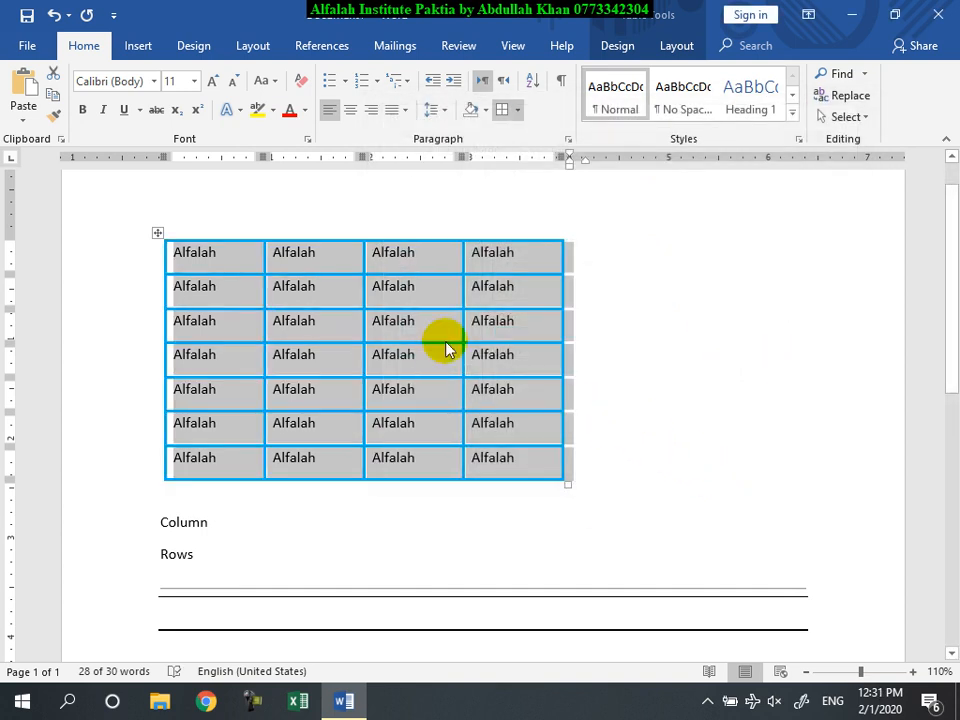
- Try a triple-line border style, then apply the 3 pt two-line style with a wide gap to all the table's borders
click(515, 109)
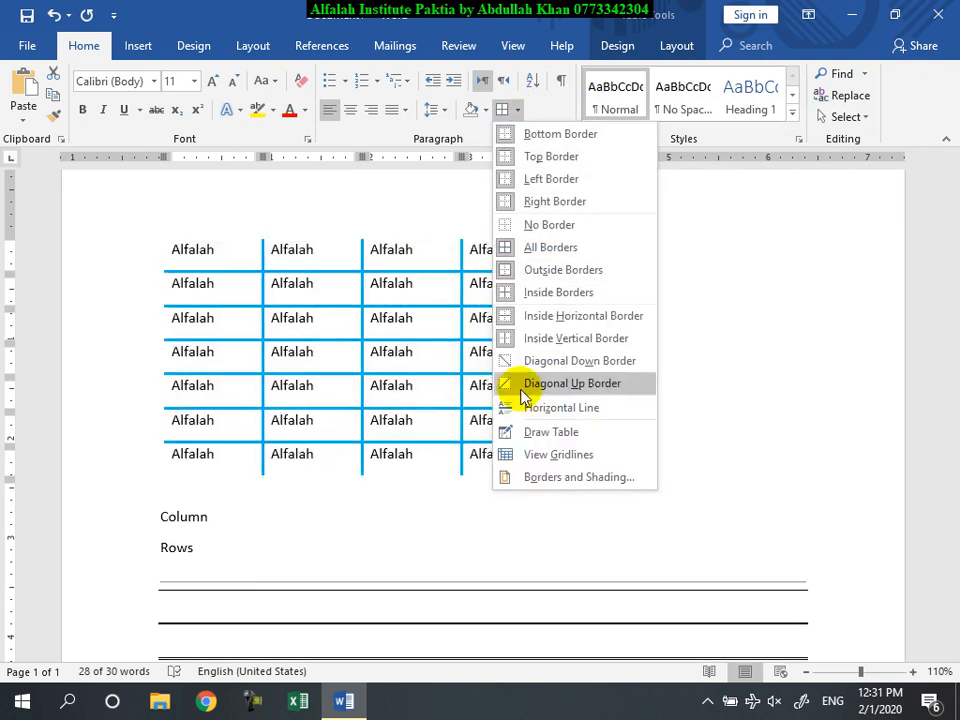
click(552, 478)
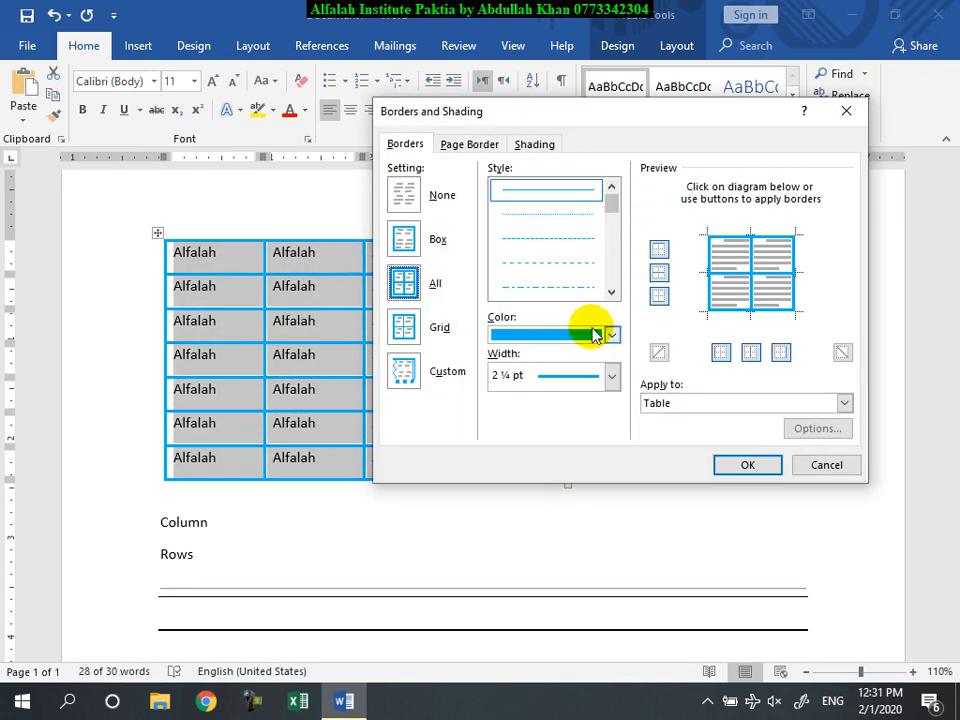
click(612, 293)
click(612, 293)
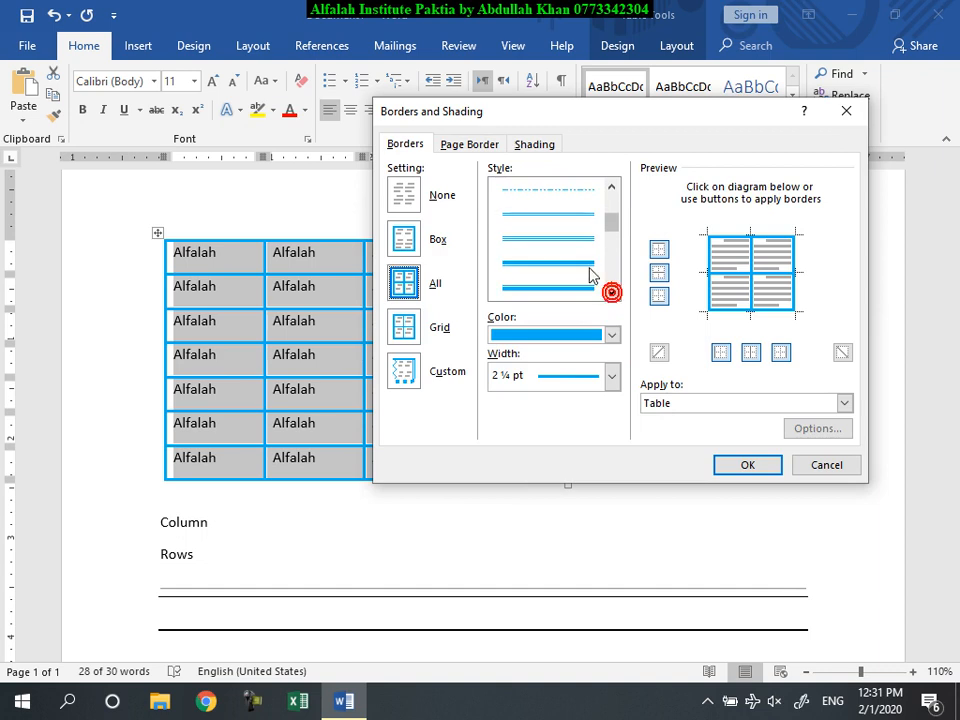
click(565, 240)
click(612, 292)
click(612, 292)
click(612, 292)
click(612, 292)
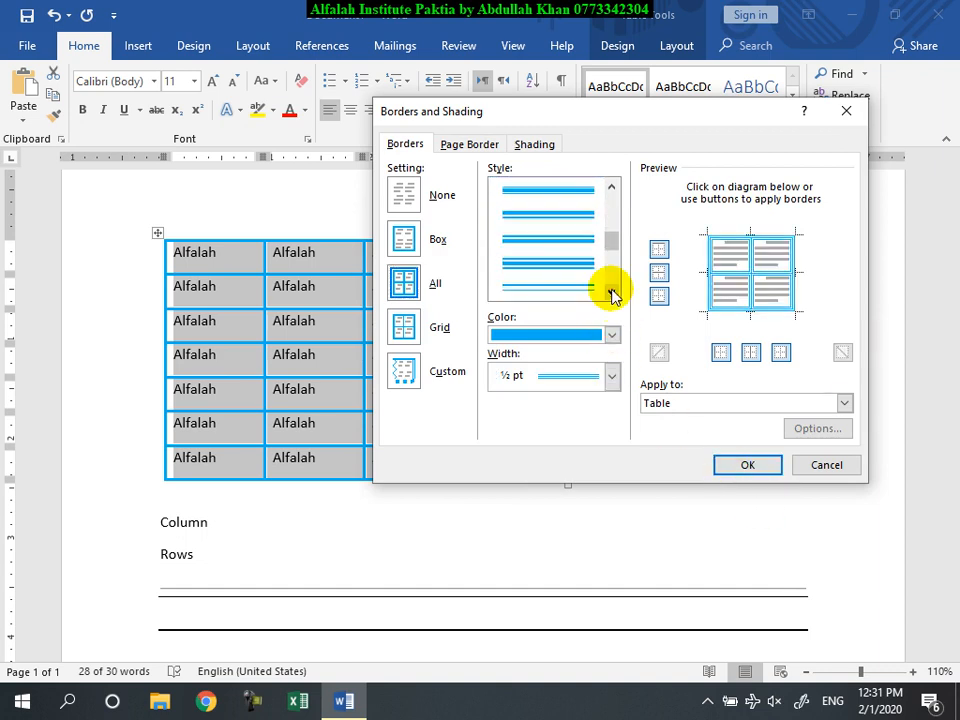
click(612, 292)
click(567, 281)
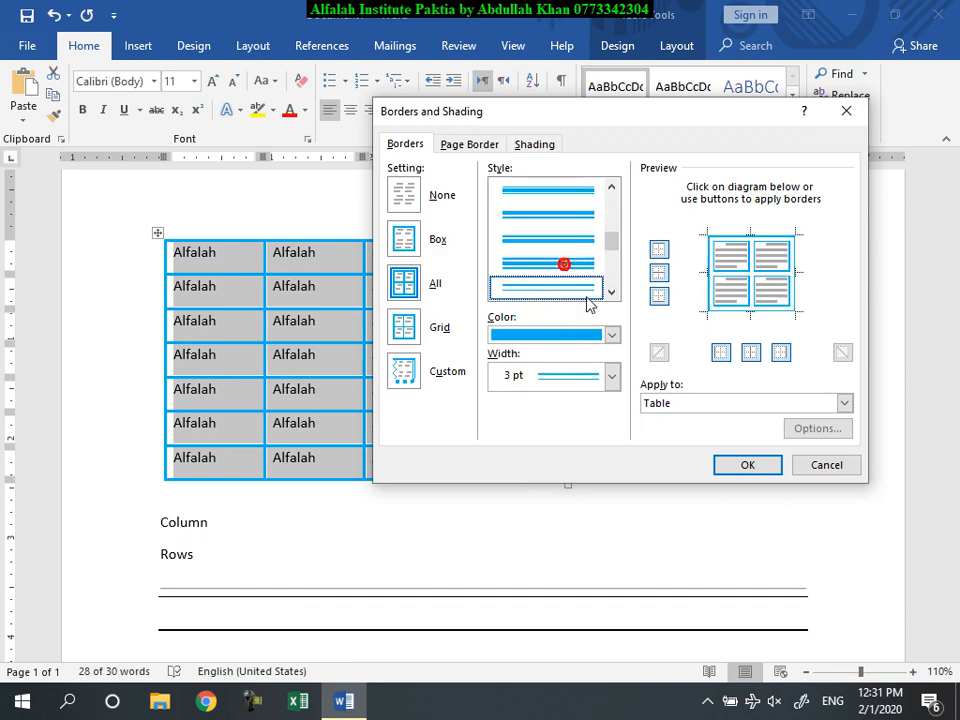
click(750, 465)
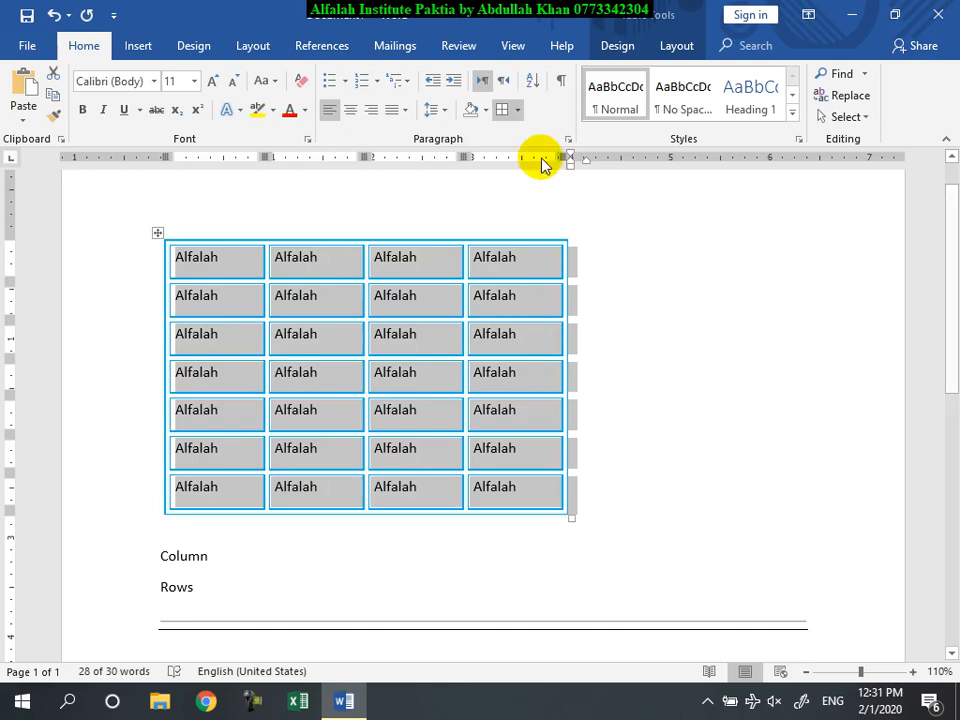
- Shade the table's first row black and center its text
click(302, 354)
drag(231, 268, 493, 257)
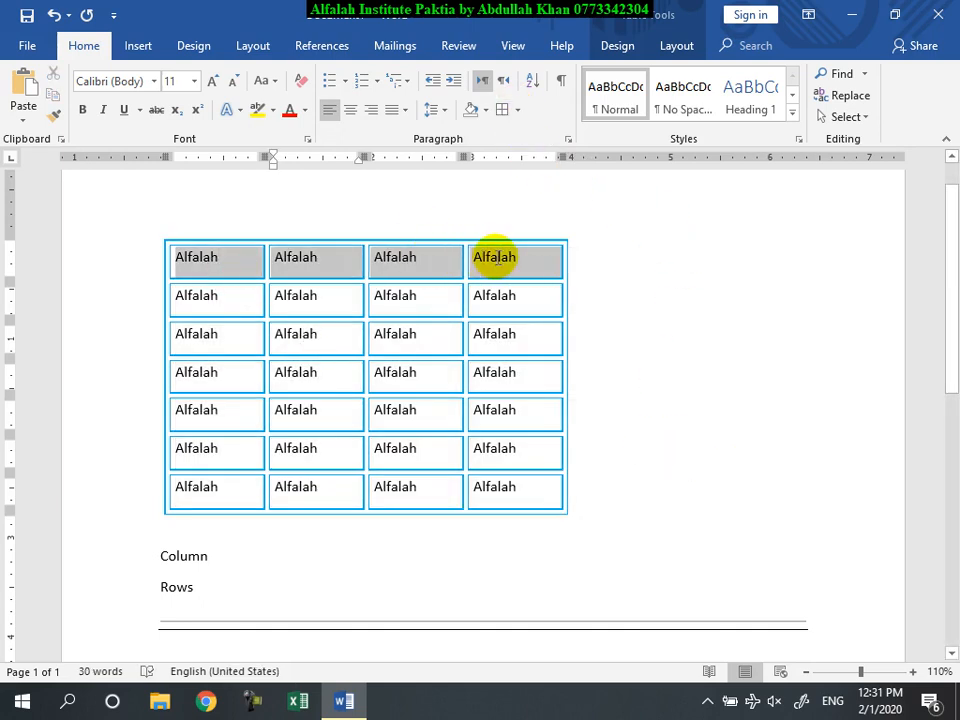
click(486, 109)
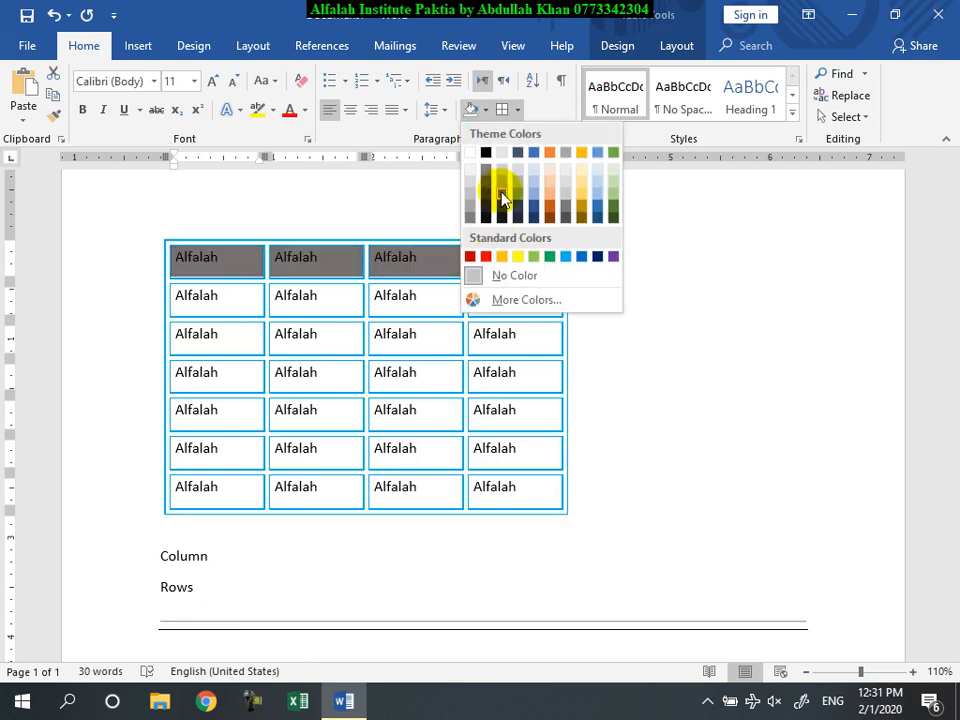
click(486, 154)
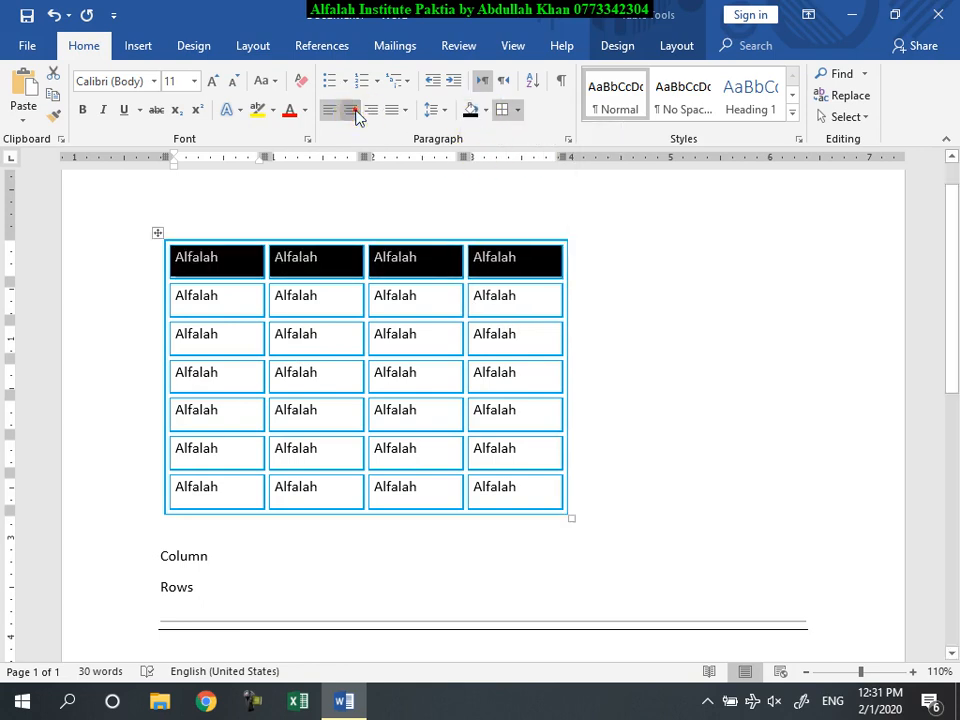
click(350, 109)
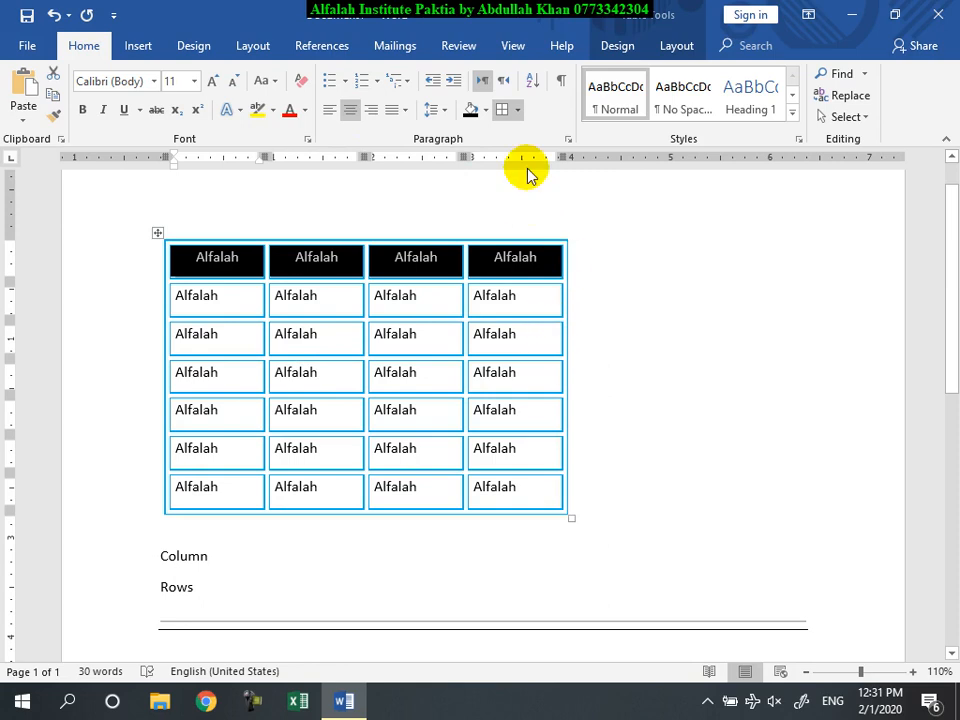
- Apply a 20% shading pattern in white to the cells of the table's first row
click(517, 110)
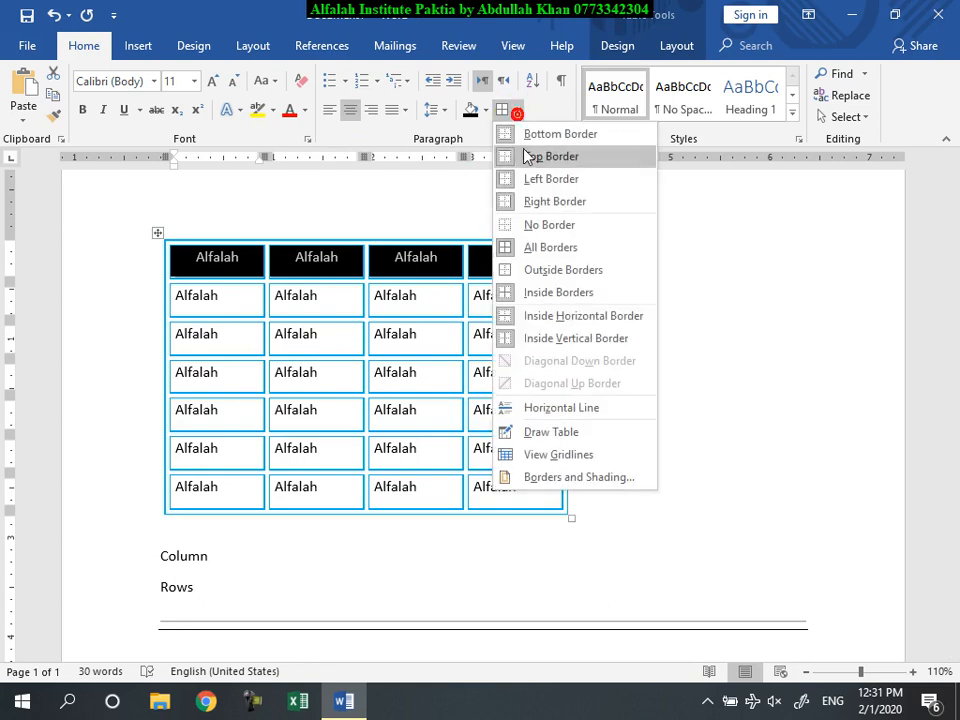
click(574, 478)
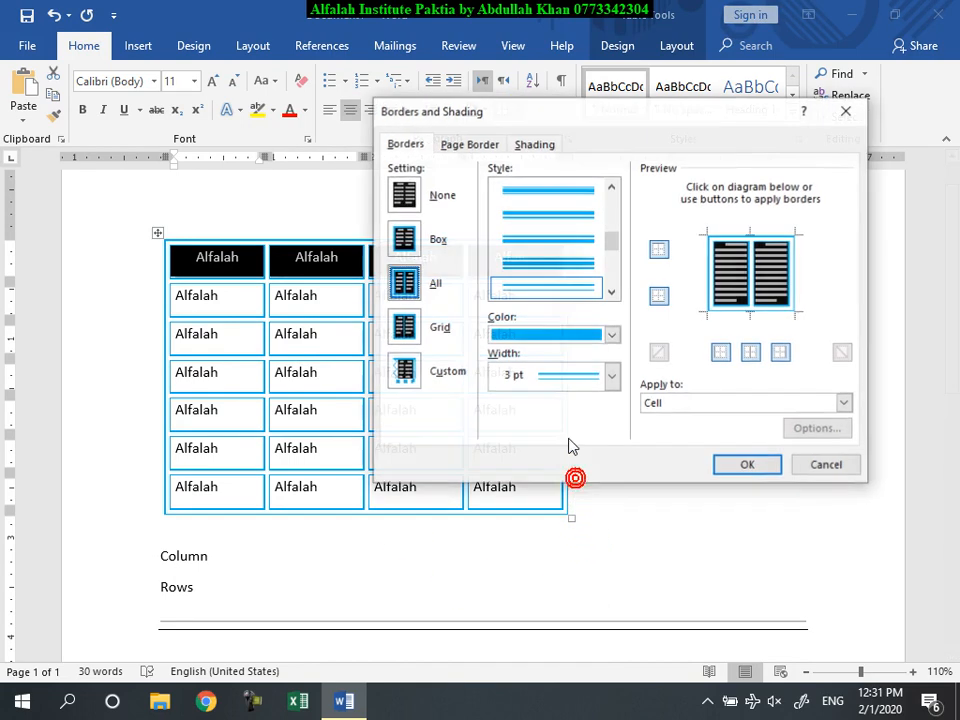
click(537, 146)
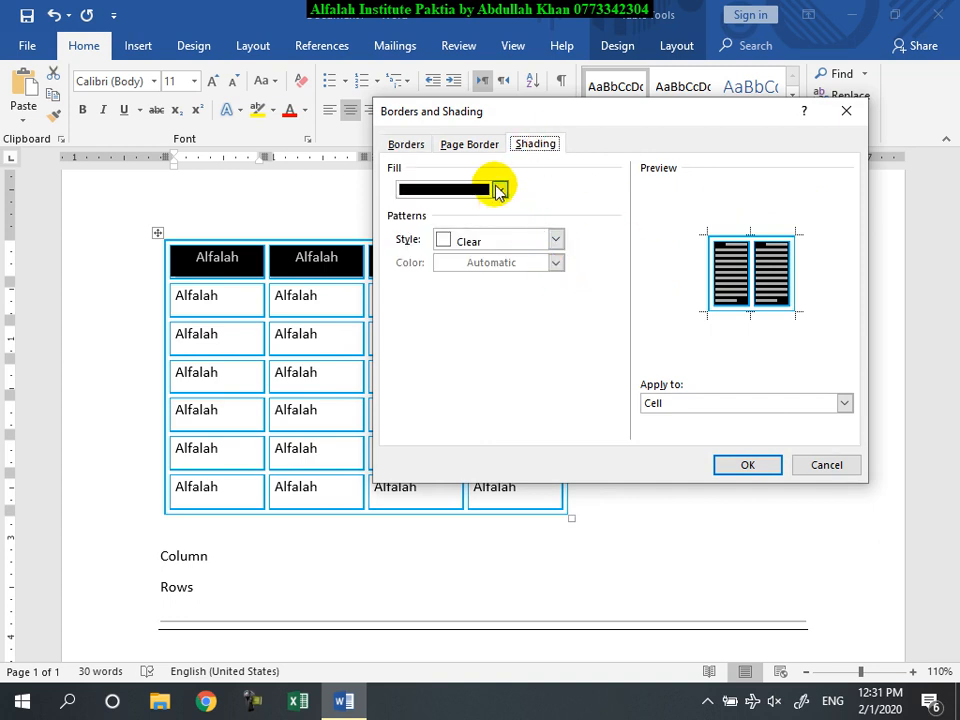
click(556, 240)
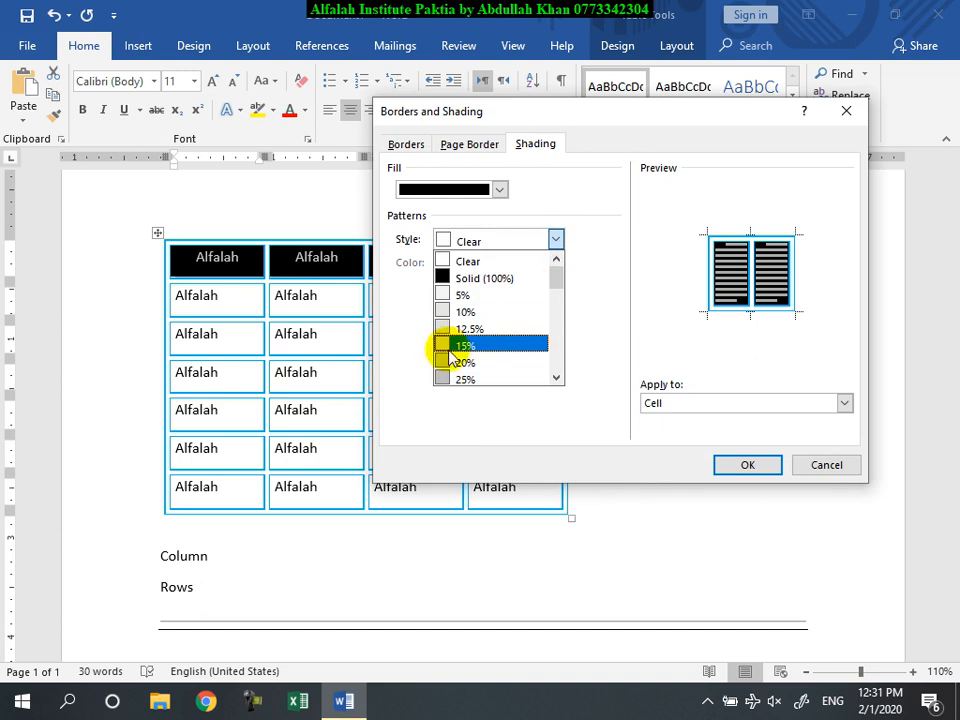
click(462, 357)
click(507, 266)
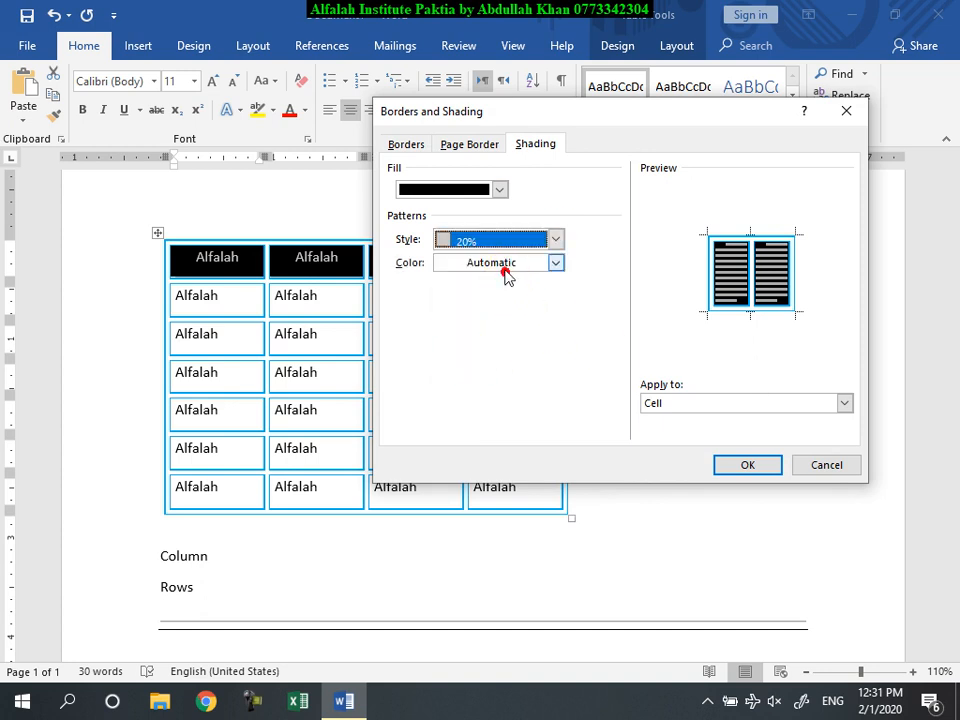
click(444, 328)
click(735, 464)
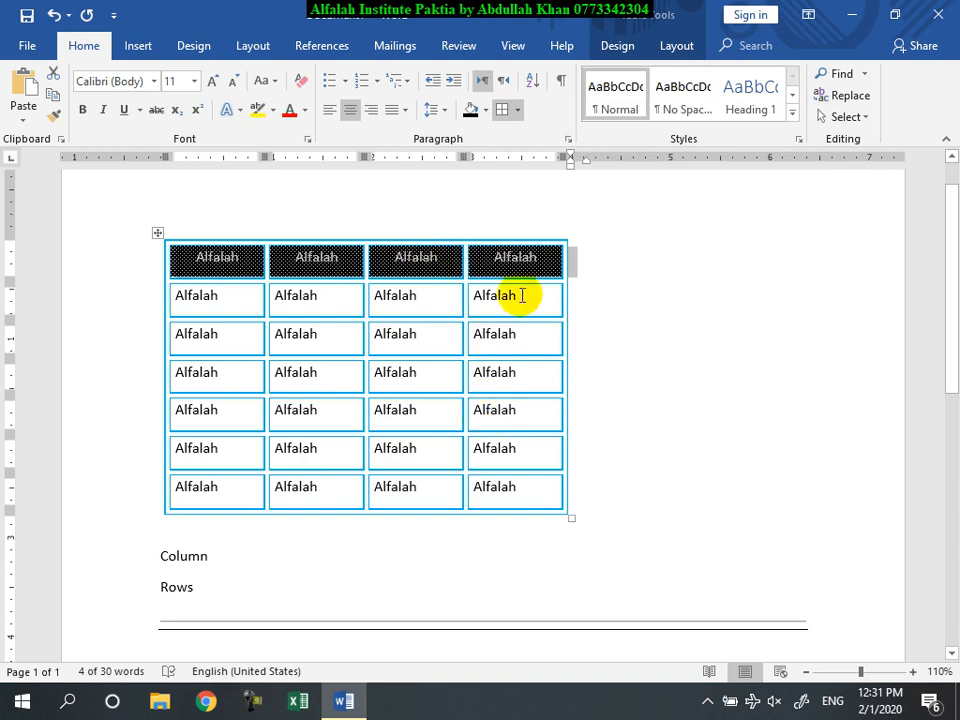
- Remove the shading from the table's first row by setting its fill to No Color
click(540, 258)
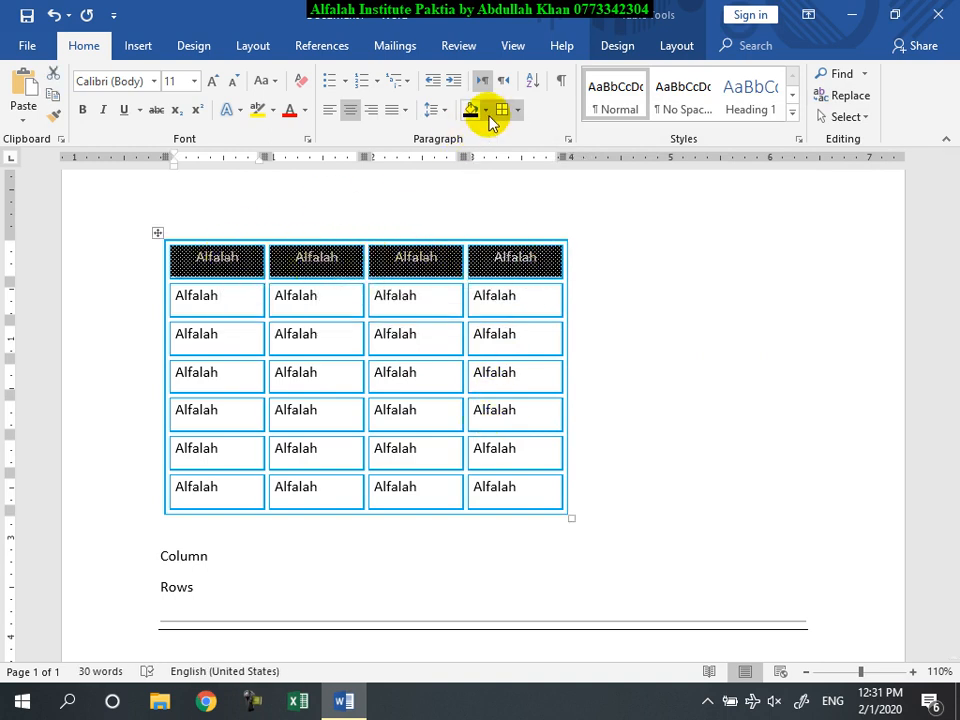
click(485, 110)
click(514, 275)
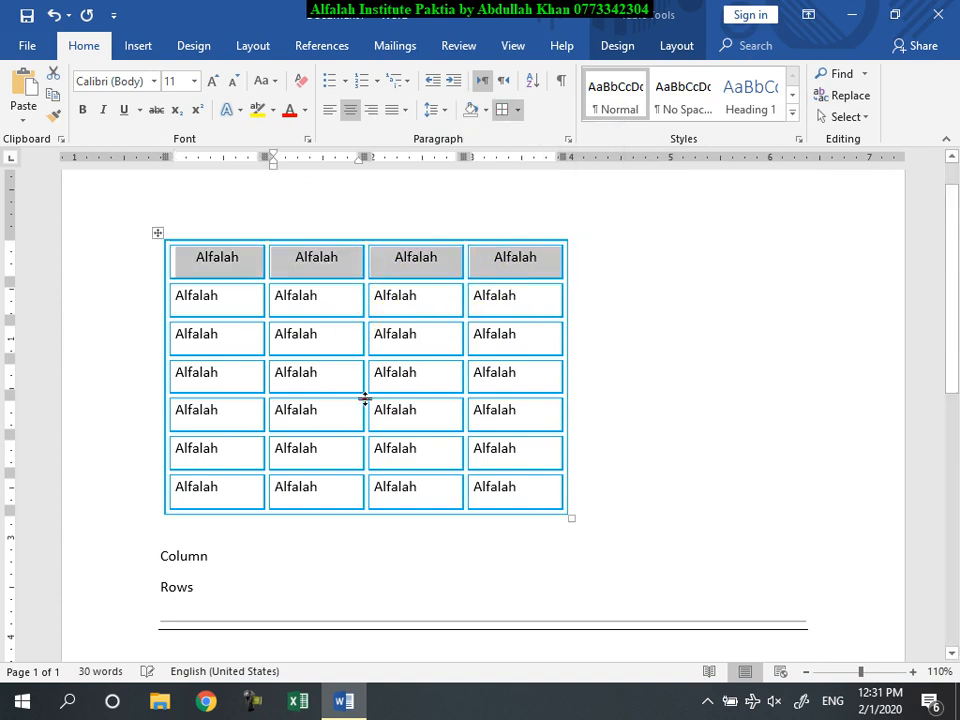
- Delete all the document's content, including the blue-bordered table, the Column and Rows lines and the horizontal lines
click(645, 444)
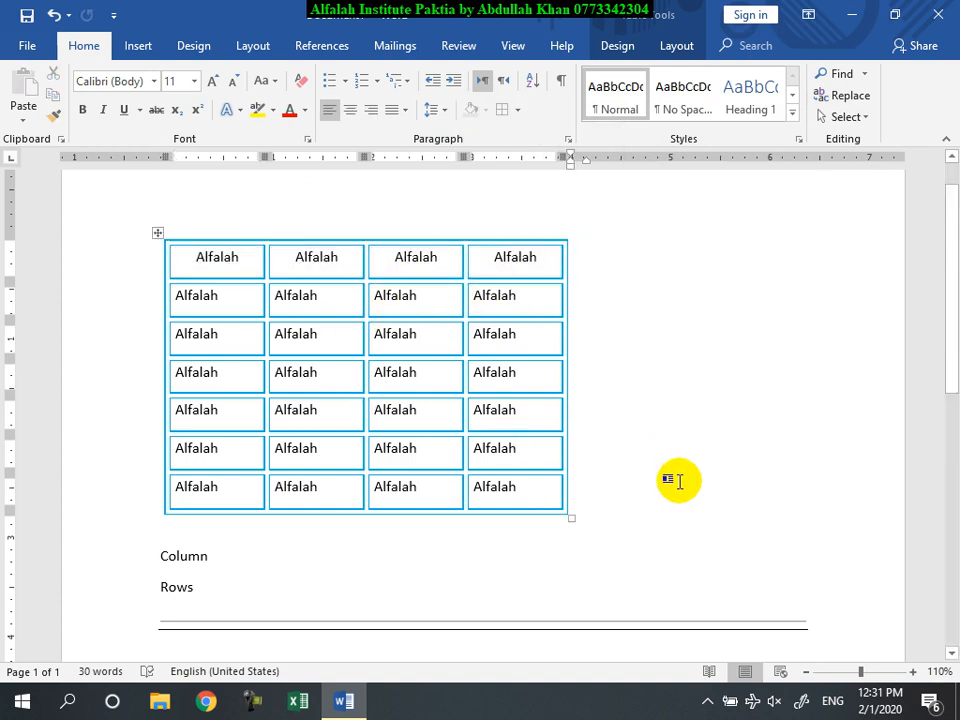
key(ctrl+a)
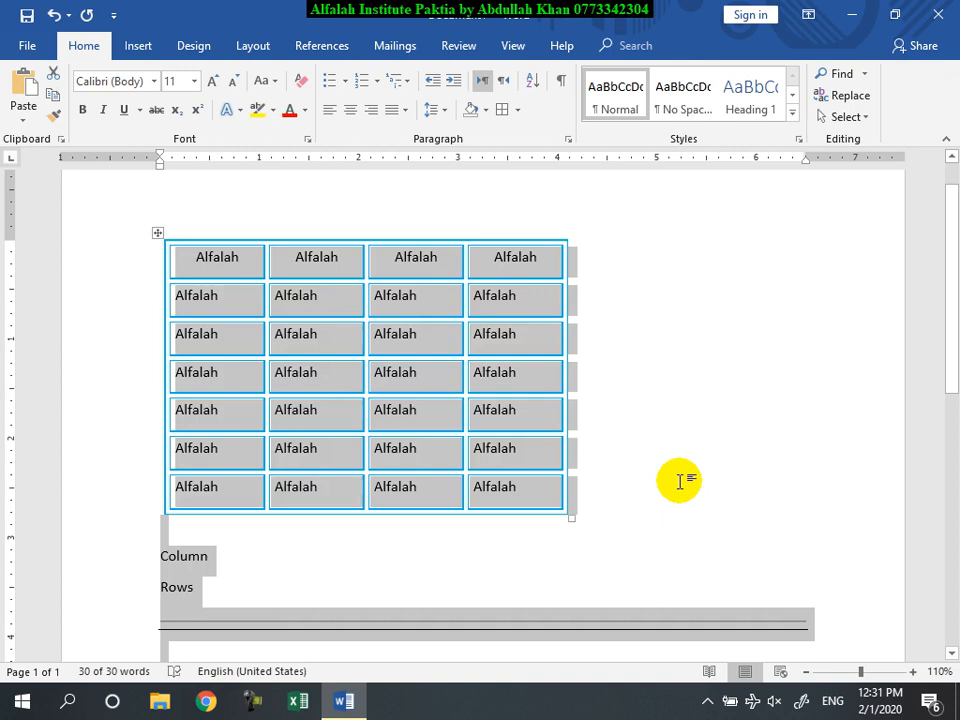
key(Delete)
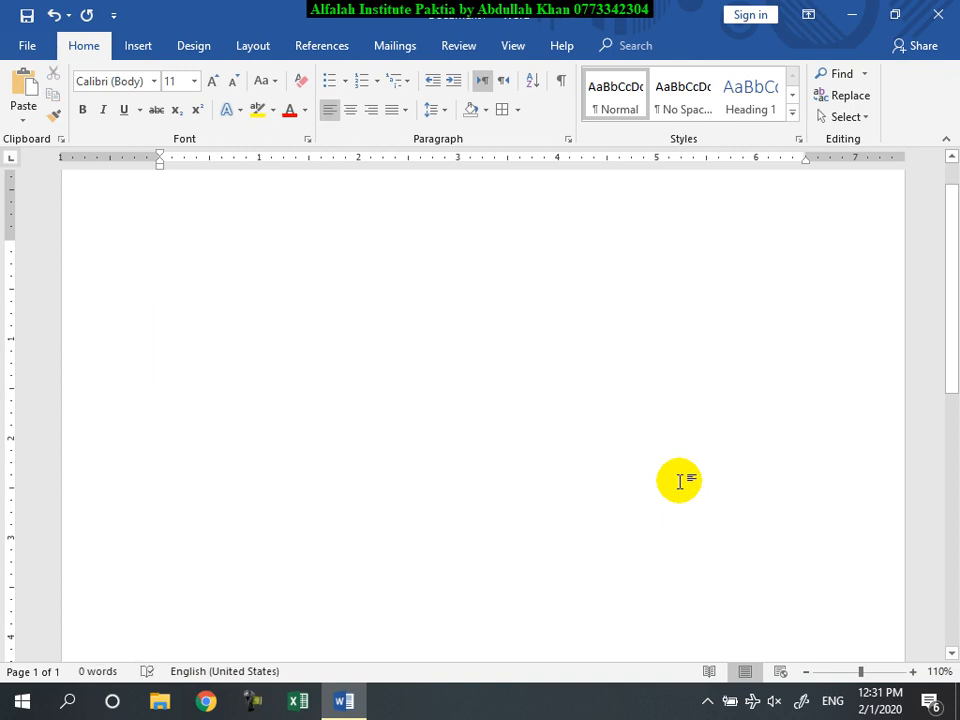
- Create a three-column table from a line of spaced plus signs and extend it to five rows
text(+                           +                          +)
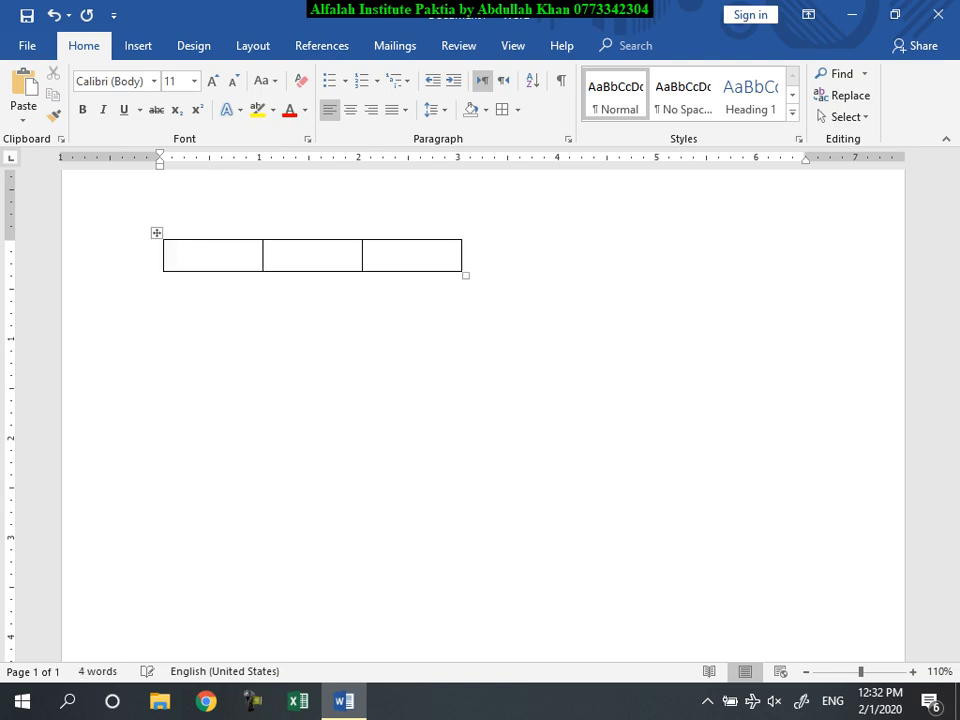
key(Return)
key(Tab)
key(Tab)
key(Tab)
key(Tab)
key(Tab)
key(Tab)
key(Tab)
key(Tab)
key(Tab)
key(Tab)
key(Tab)
key(Tab)
key(Tab)
key(Tab)
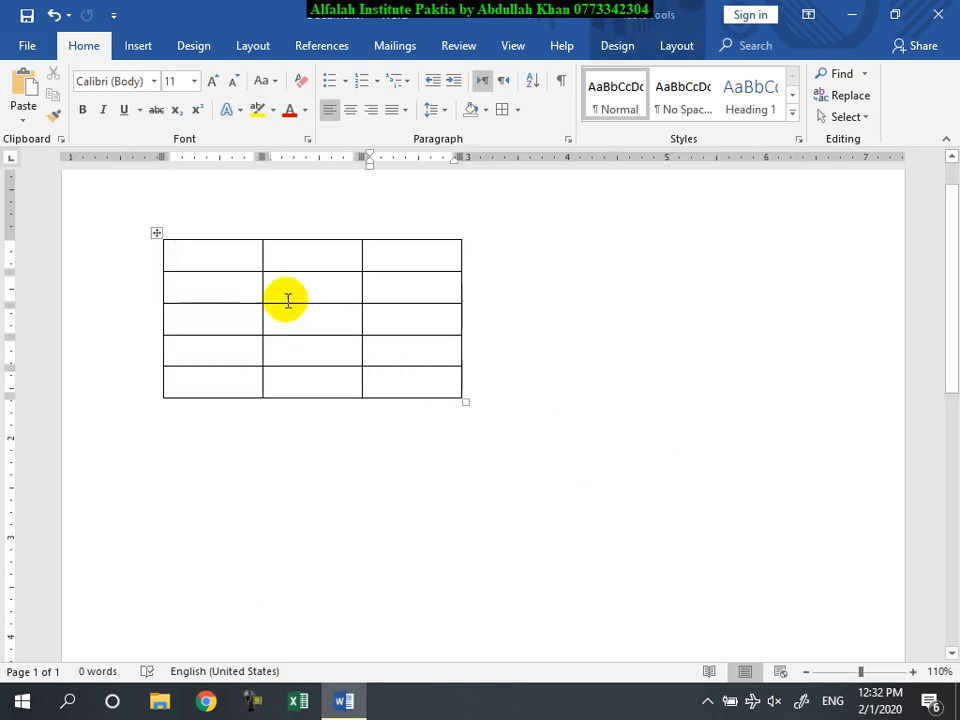
- Enter the column headings Name, Marks and Position, and list five students' names in the Name column, adding a sixth row
click(209, 254)
text(Name)
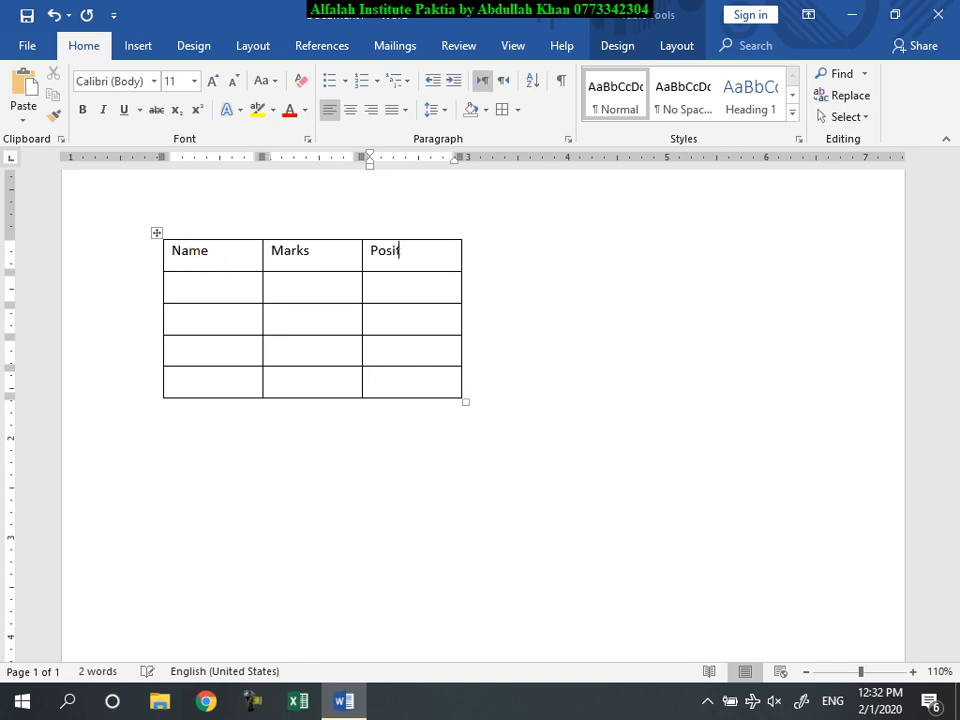
click(199, 280)
text(Ali)
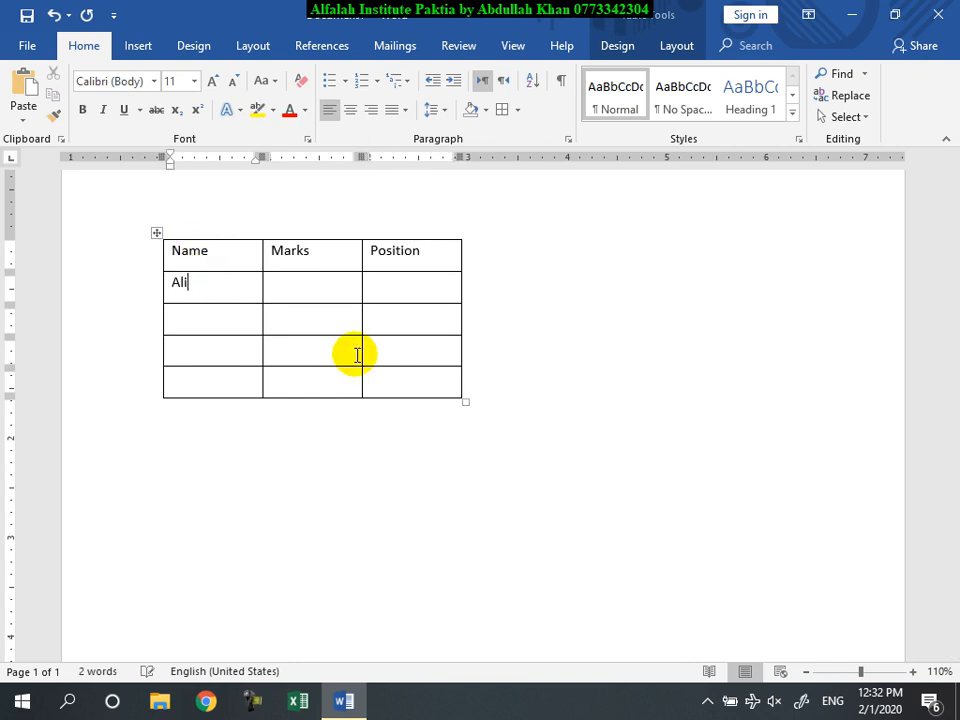
key(Down)
text(Wal)
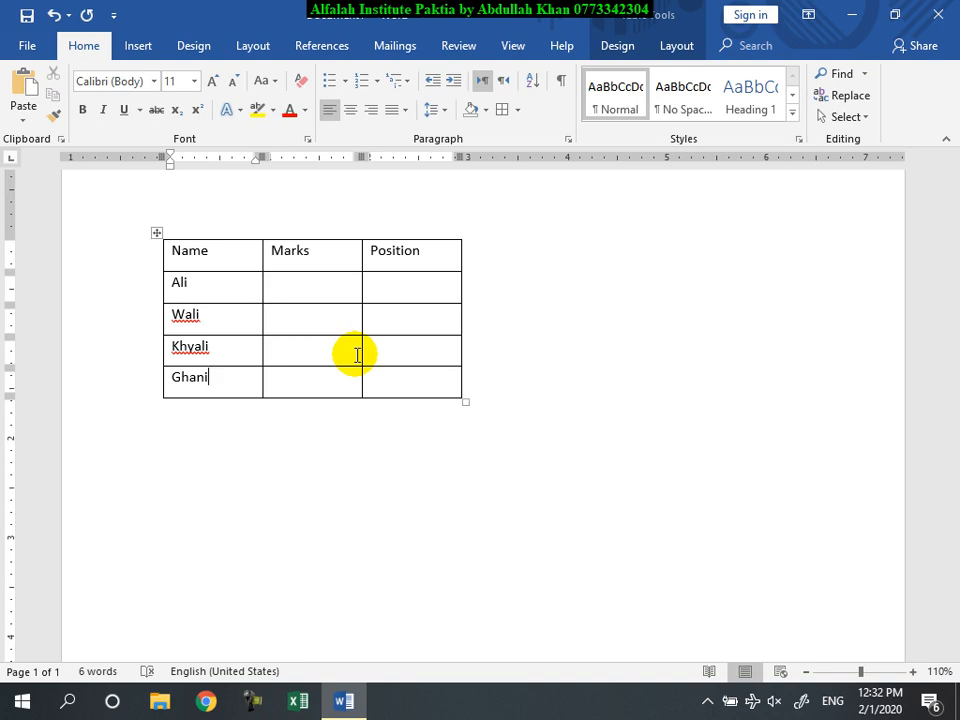
key(Tab)
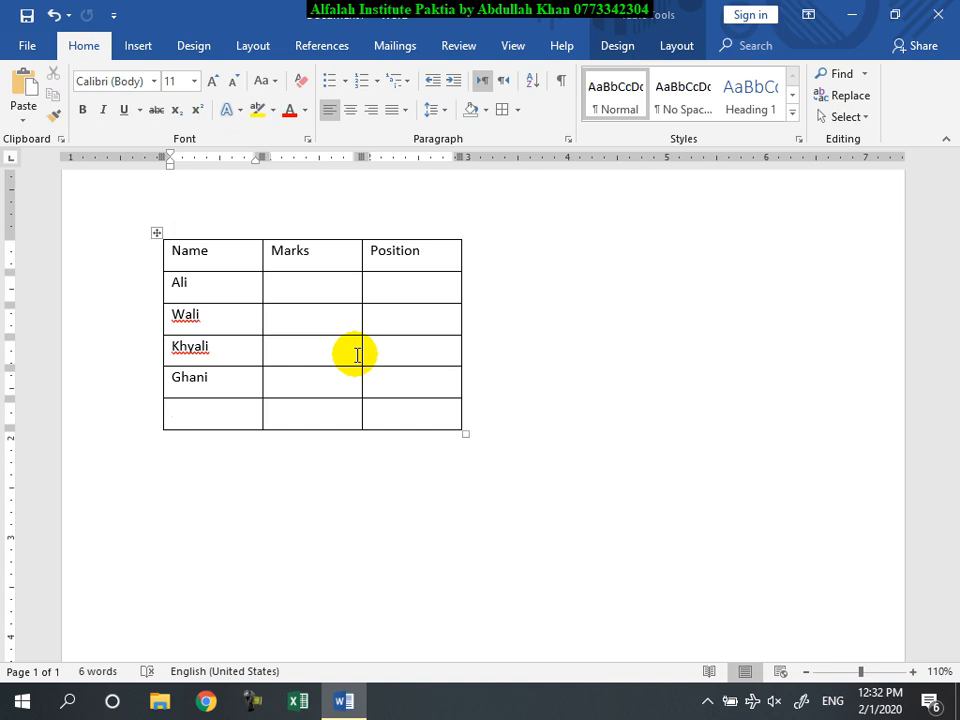
text(akhi)
- Fill the Marks column from the first student down with 1235, 1546, 1188, 1583 and 1345
click(313, 282)
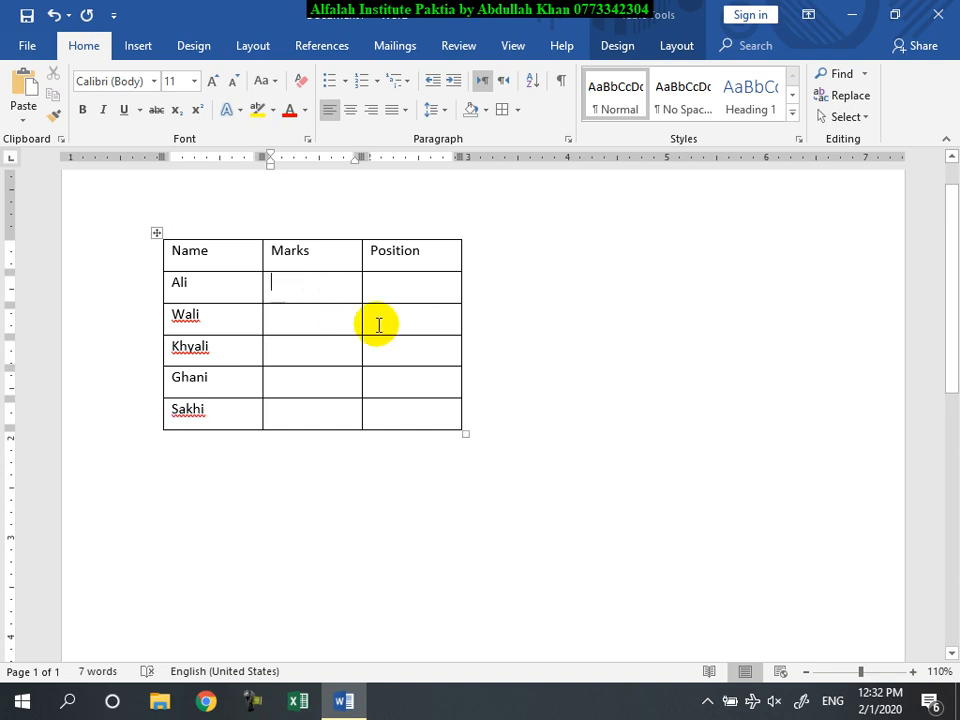
text(1235)
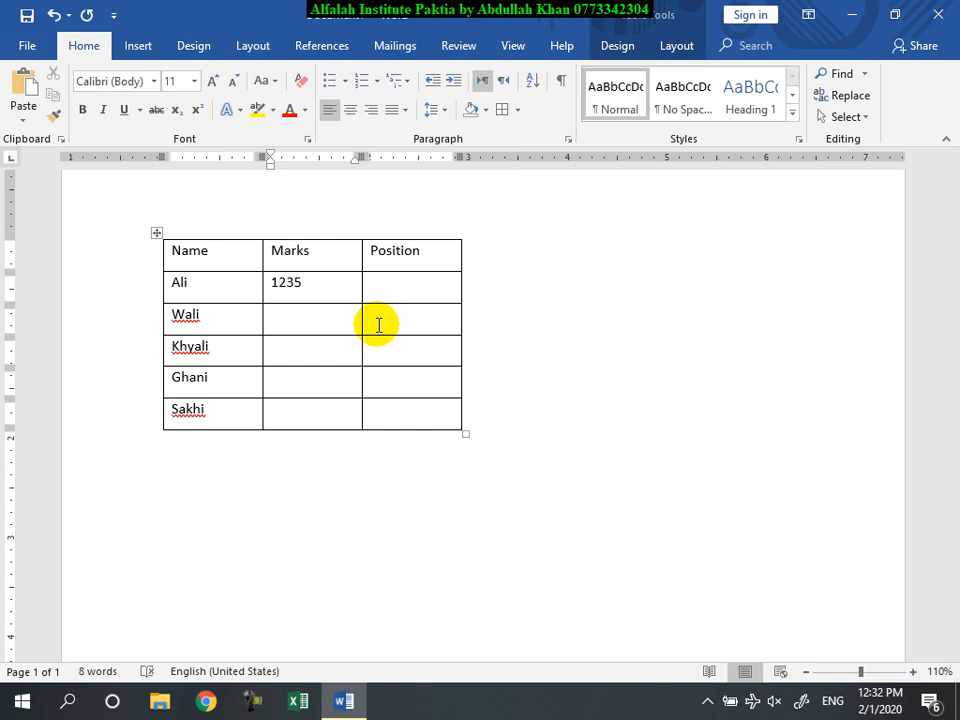
text(1)
text(54)
text(12)
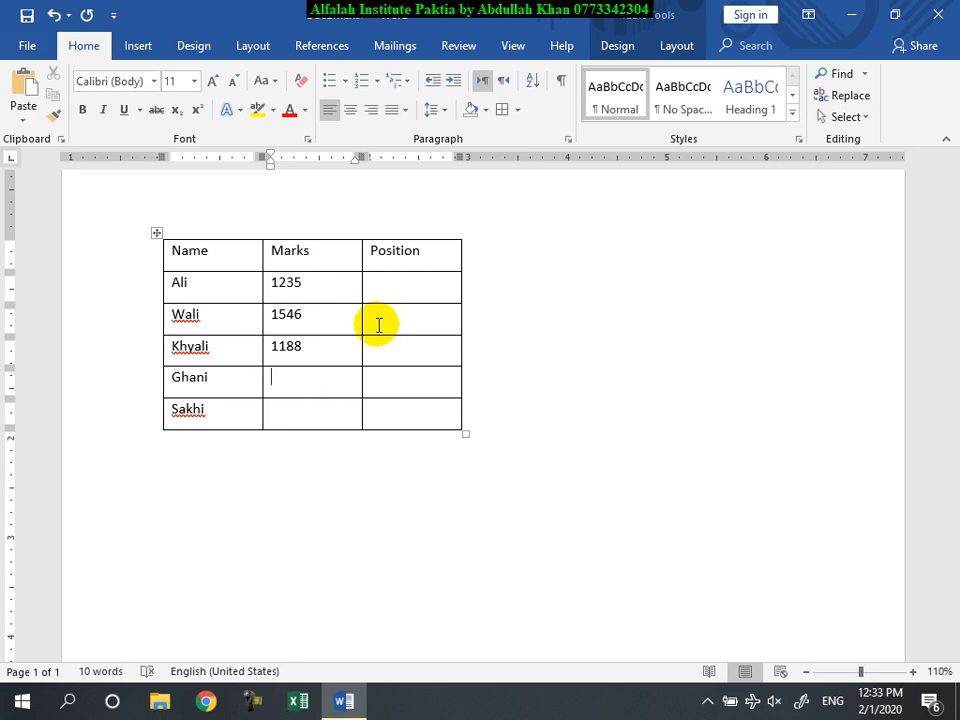
text(1583)
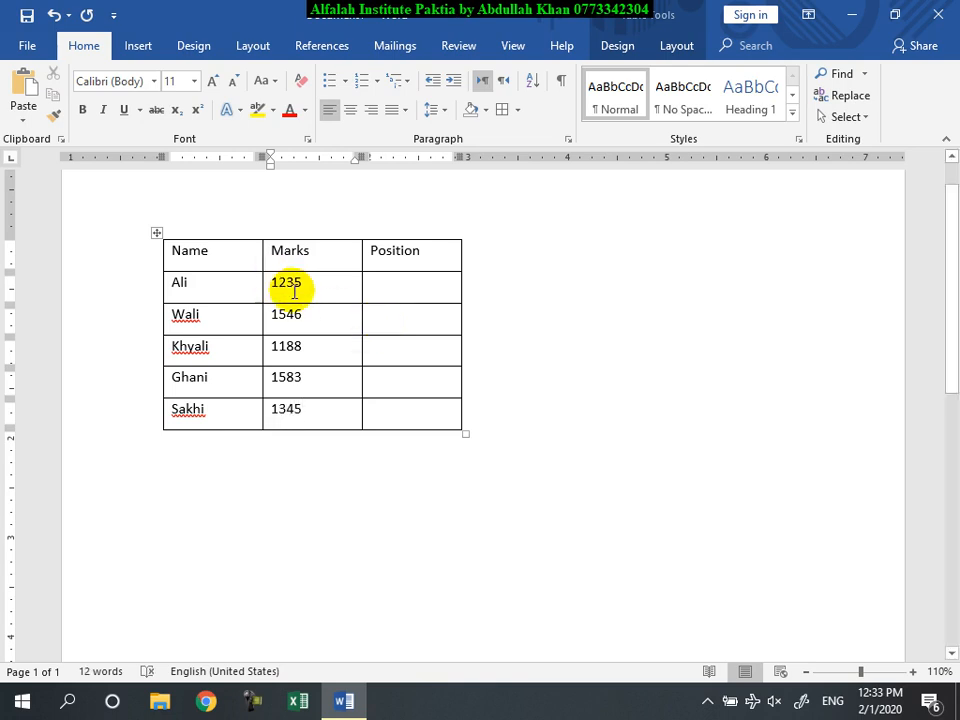
- Try sorting the table by Name as text in ascending order with a header row, and undo the sort
click(319, 358)
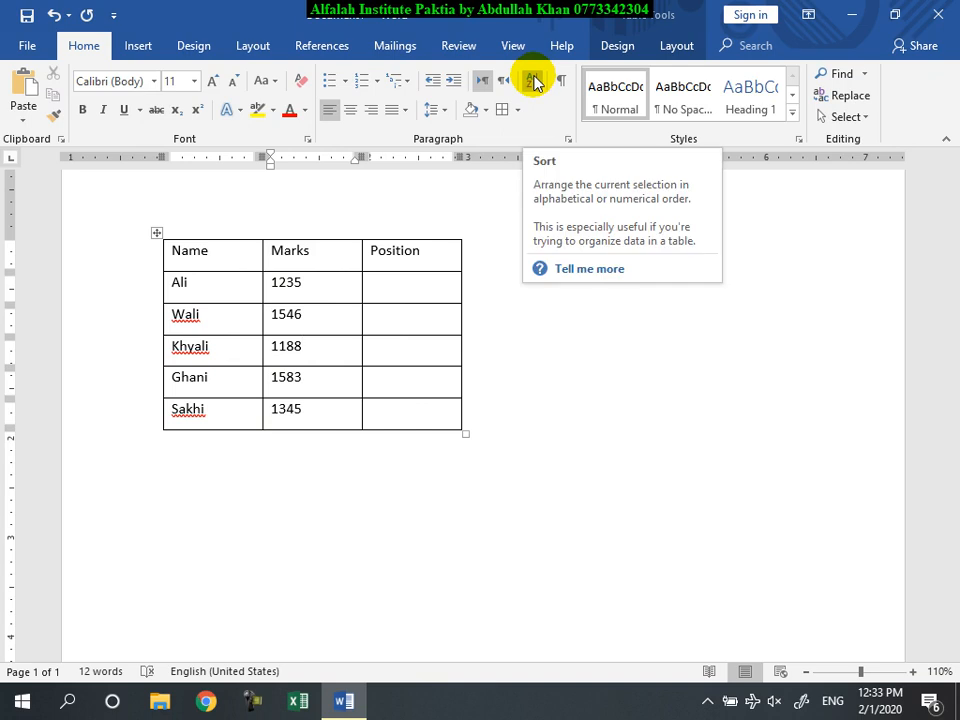
click(534, 81)
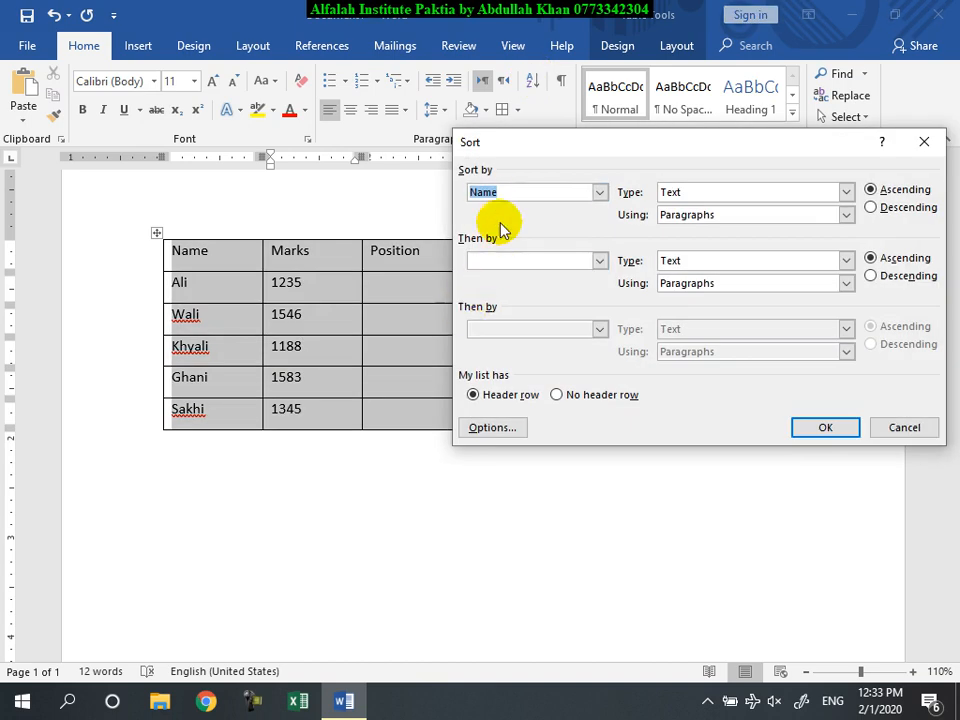
drag(578, 157, 550, 161)
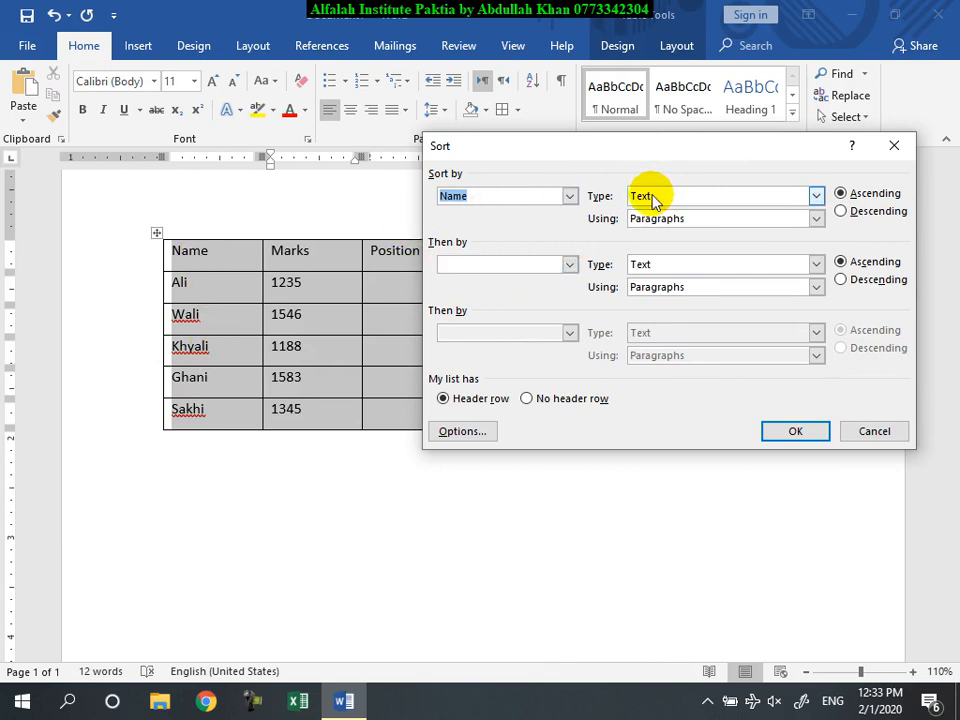
click(857, 197)
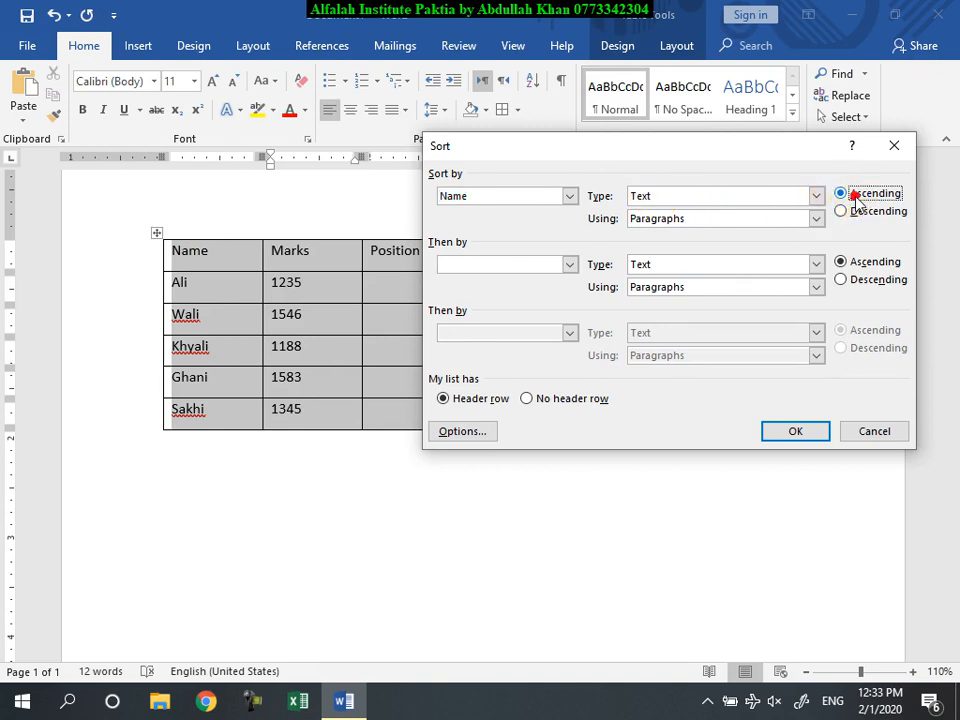
click(852, 211)
click(850, 194)
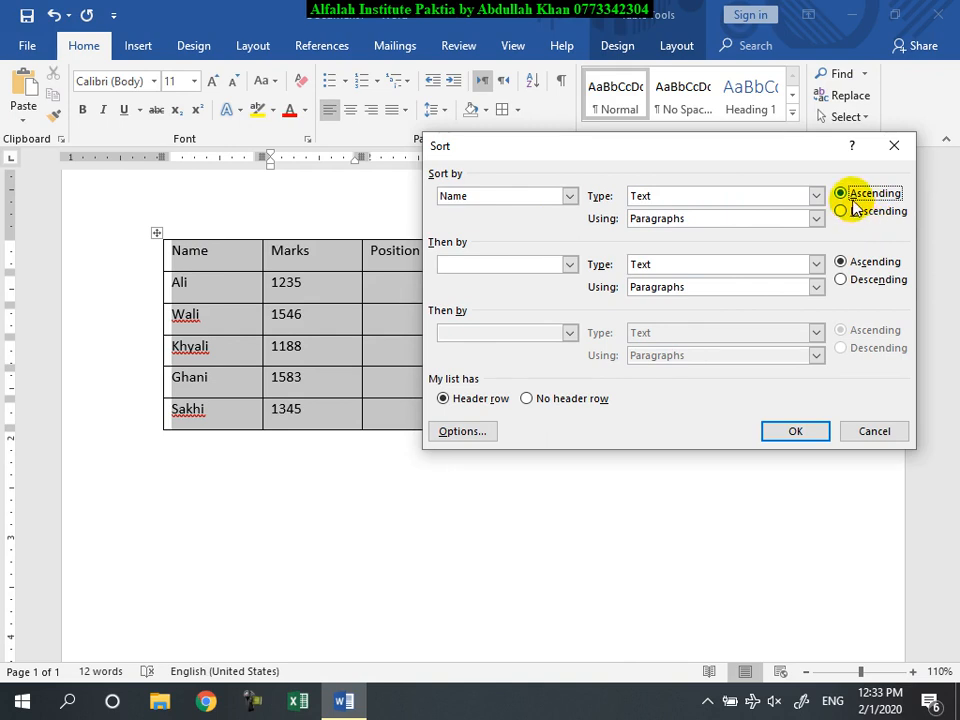
click(794, 431)
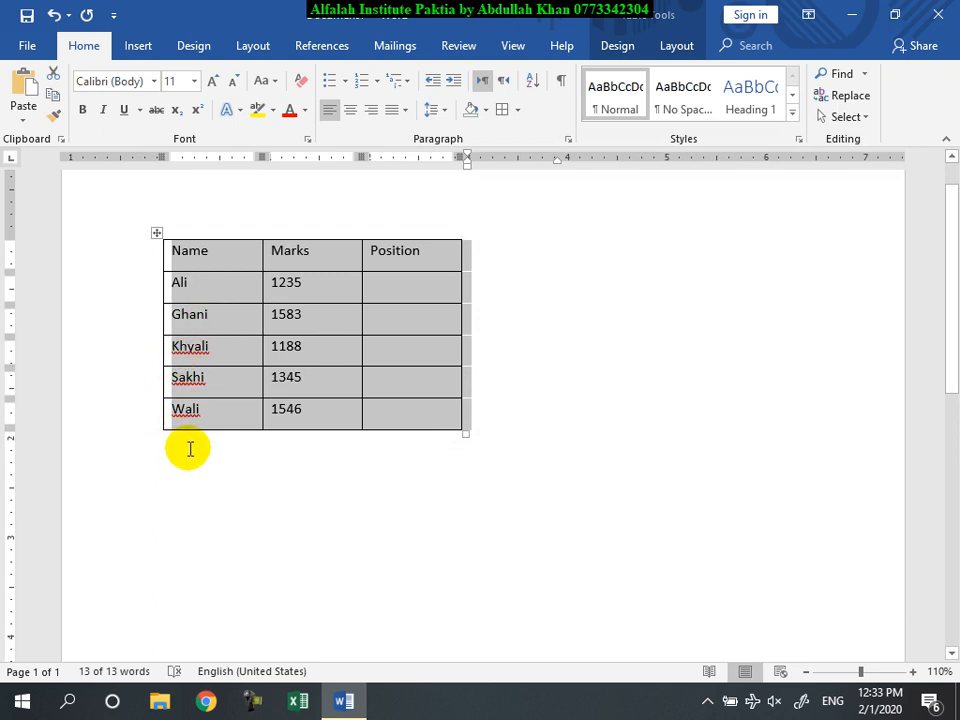
click(53, 14)
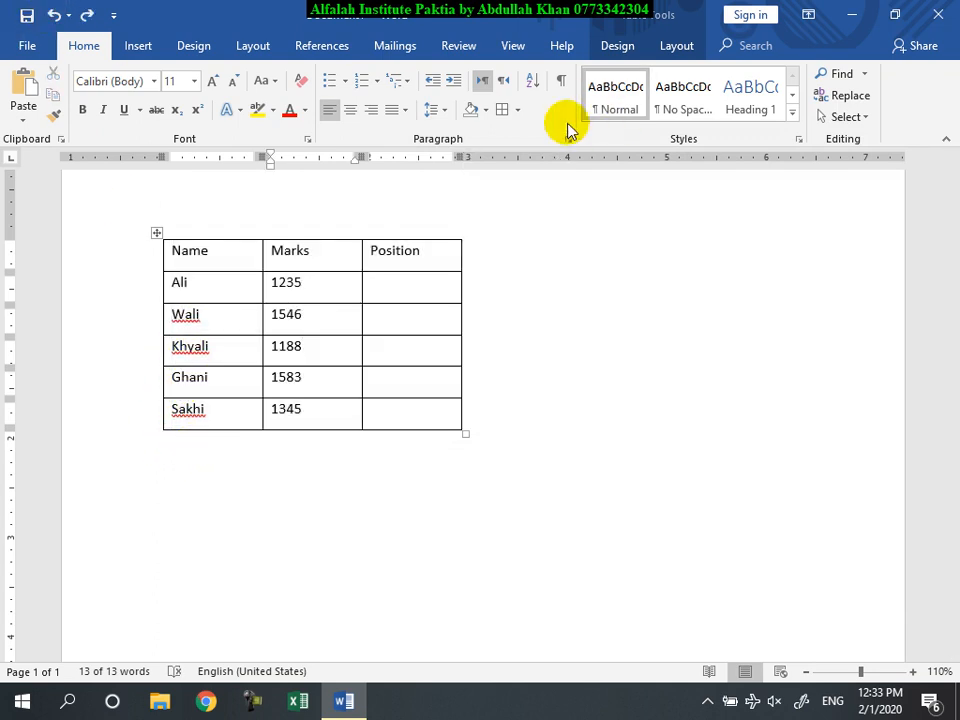
- Sort the table by Marks as numbers in descending order, keeping the header row and no second sort key
click(532, 80)
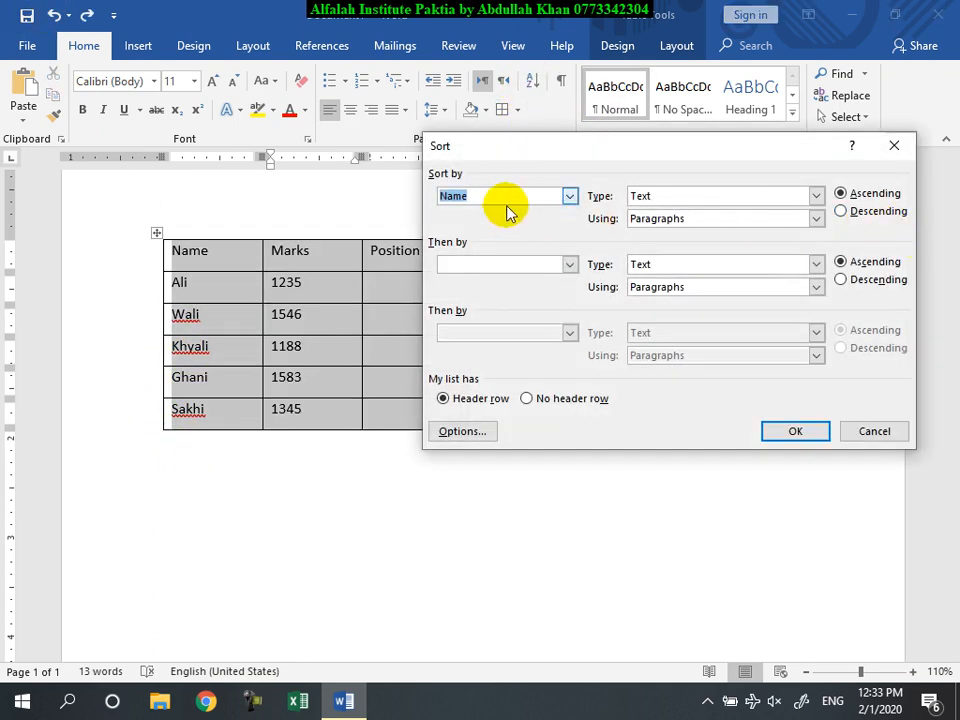
click(570, 196)
click(497, 224)
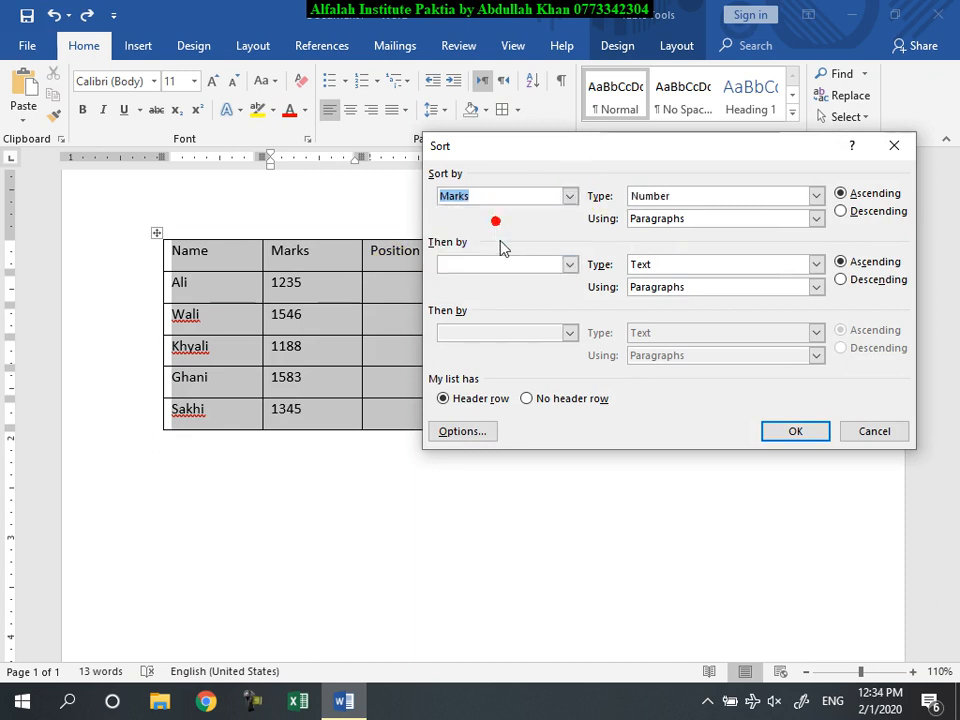
click(852, 211)
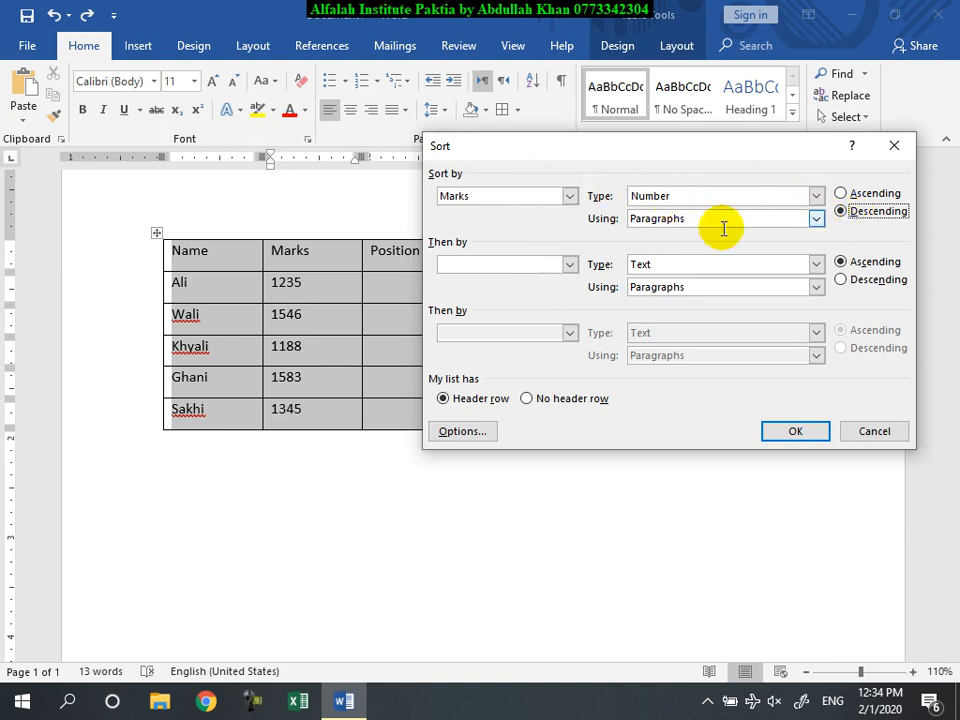
click(570, 264)
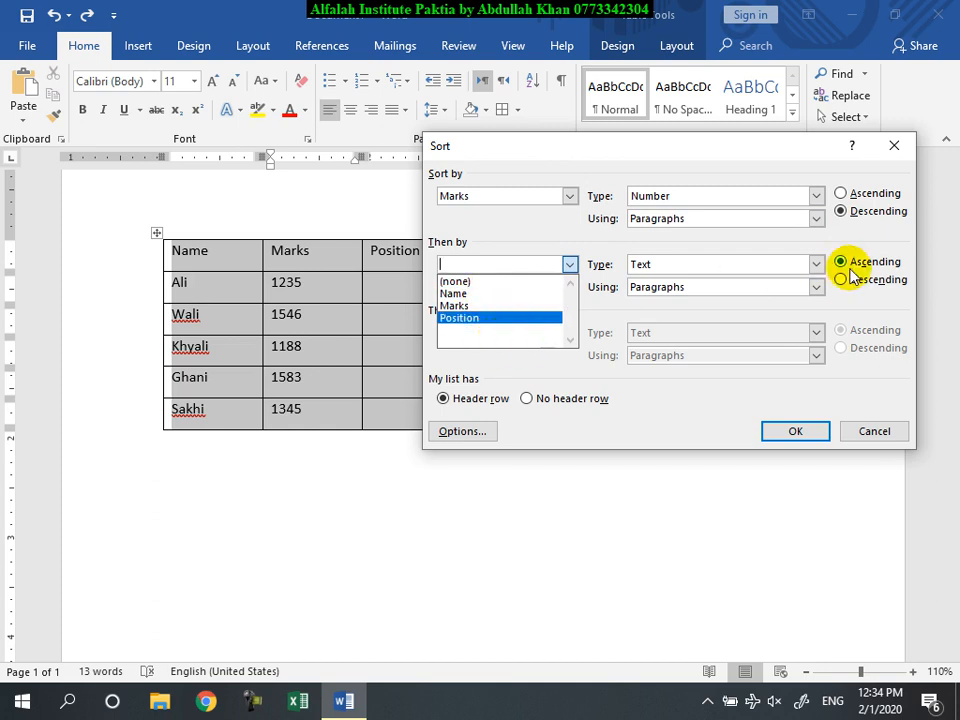
click(588, 241)
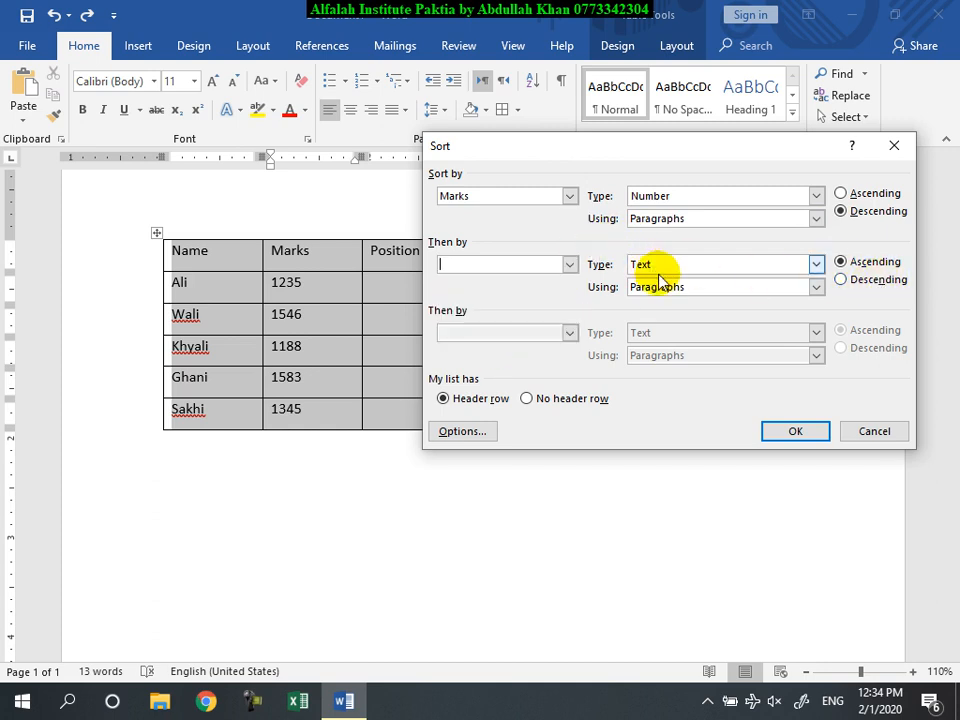
click(800, 431)
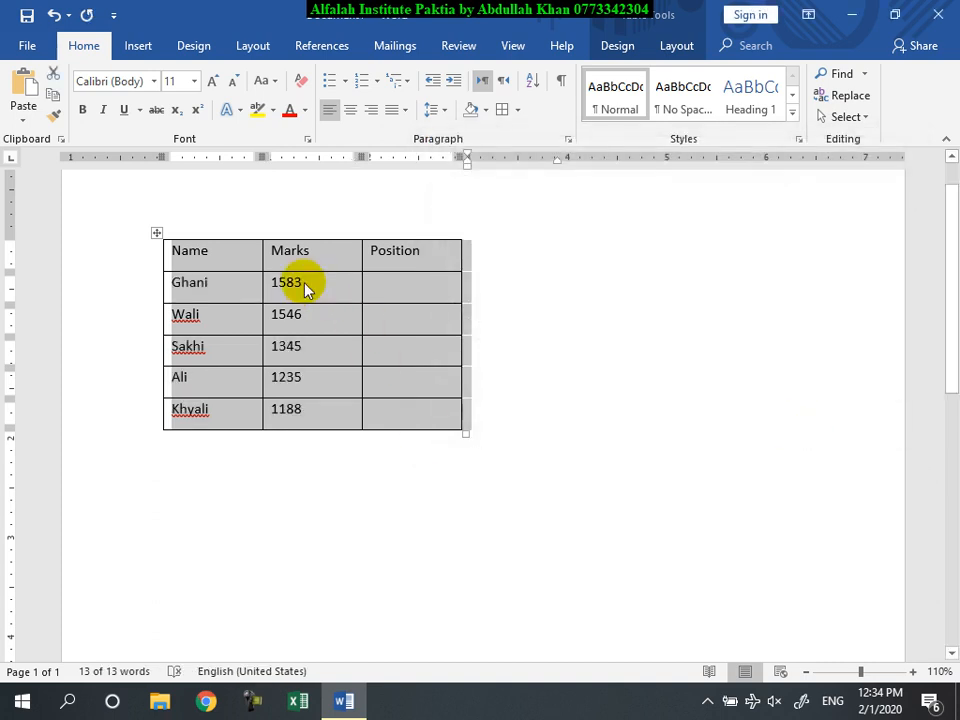
- Number the Position column from 1 to 5 down the sorted rows
click(283, 278)
click(320, 347)
click(311, 379)
click(311, 407)
click(432, 300)
text(1)
key(Down)
text(2)
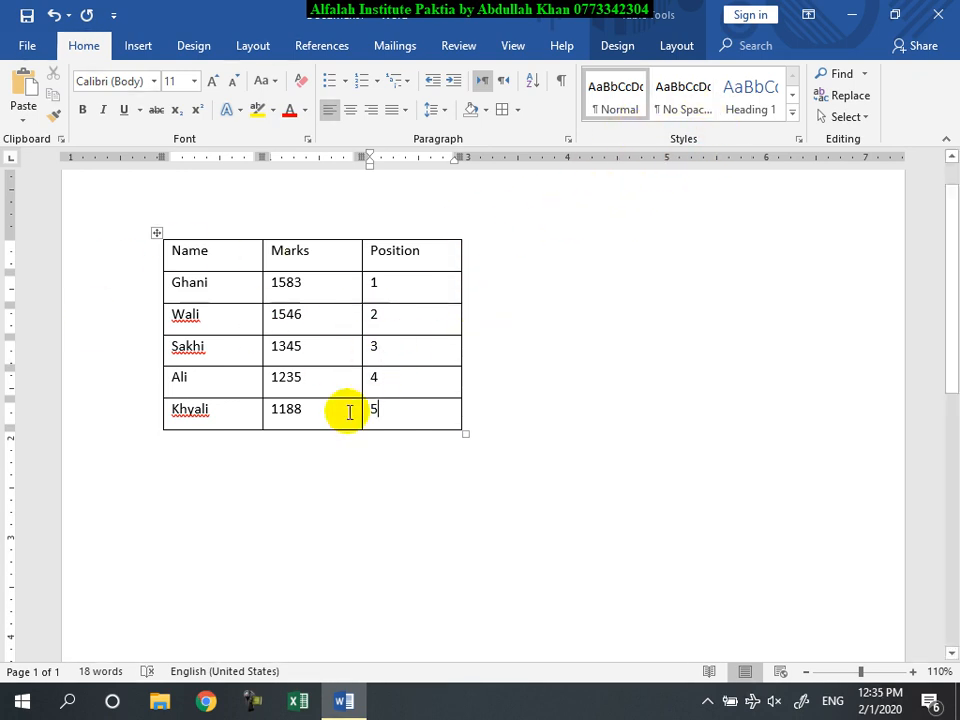
- Replace the document's content with the line Afghanistan followed by sample paragraphs generated with the rand() function
key(ctrl+a)
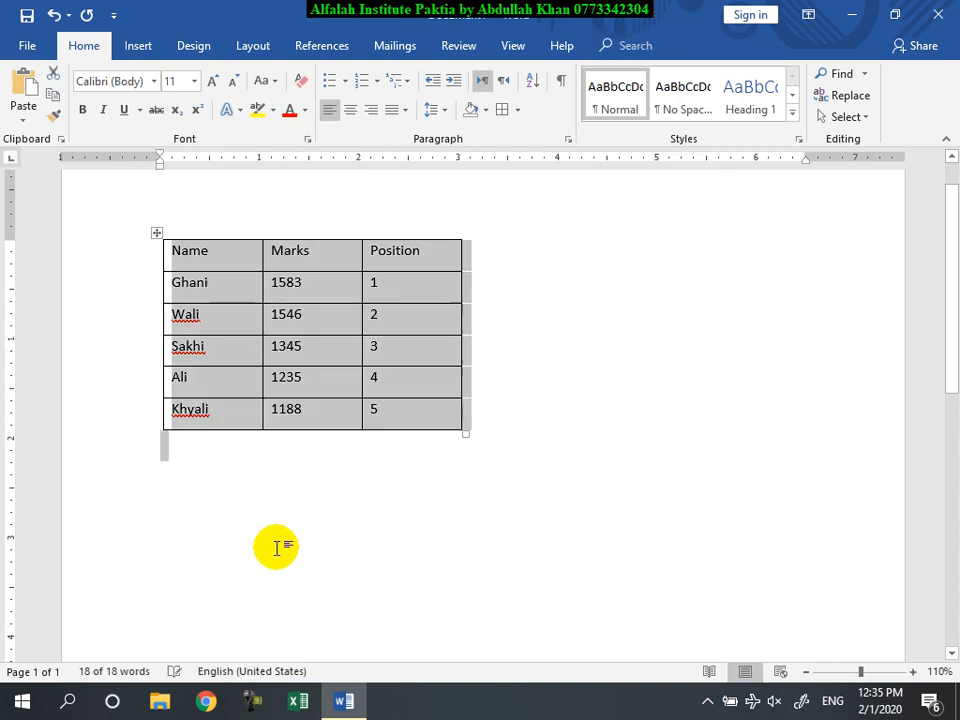
key(Delete)
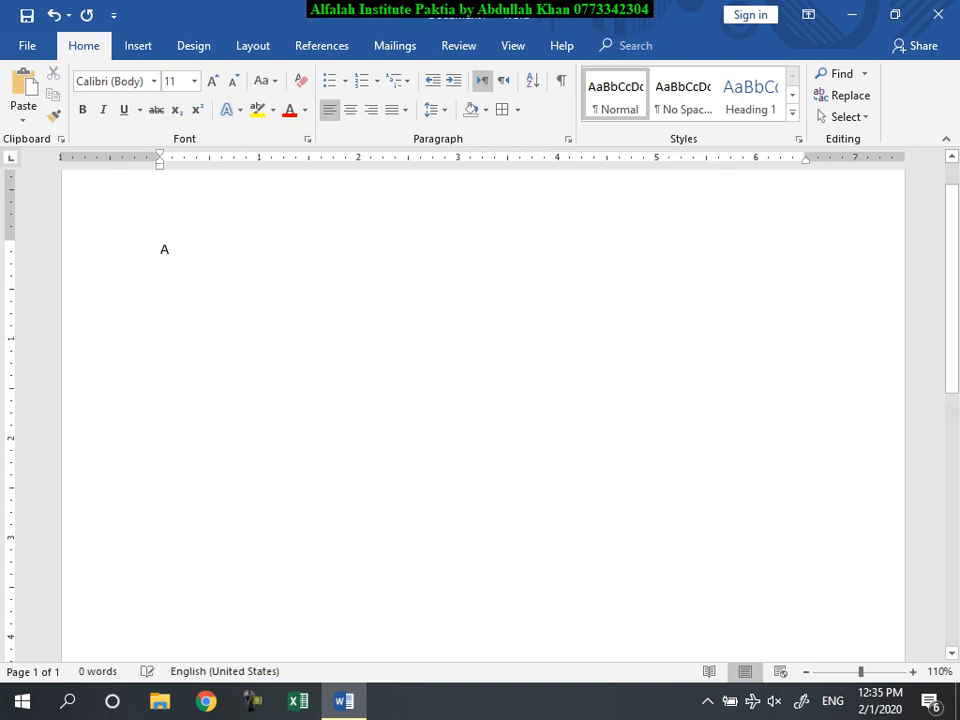
text(Afghanistan)
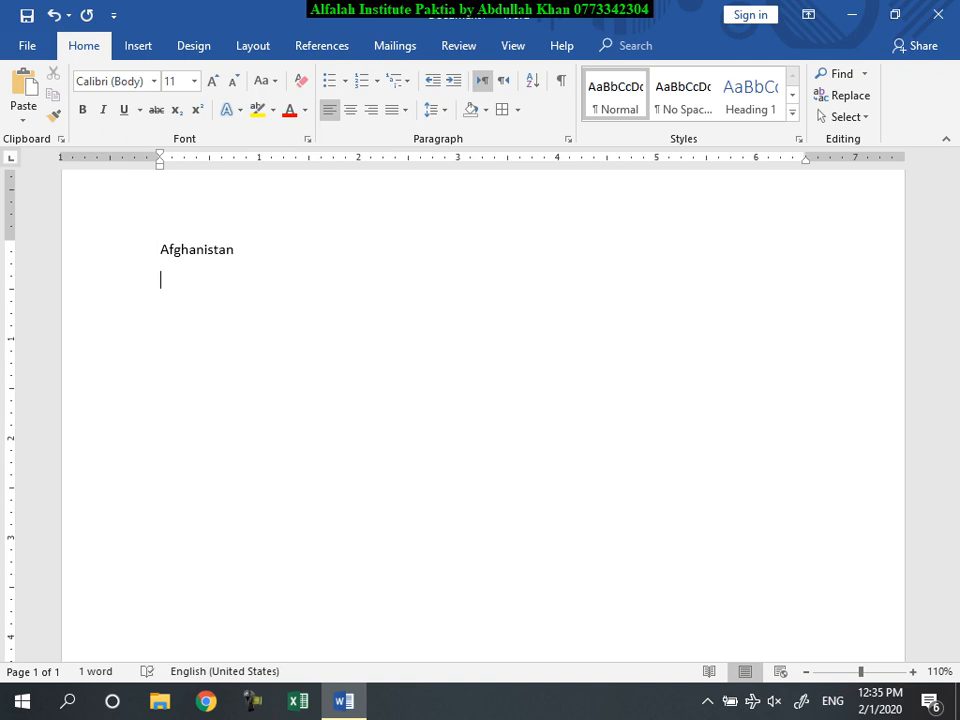
text(rand())
key(Return)
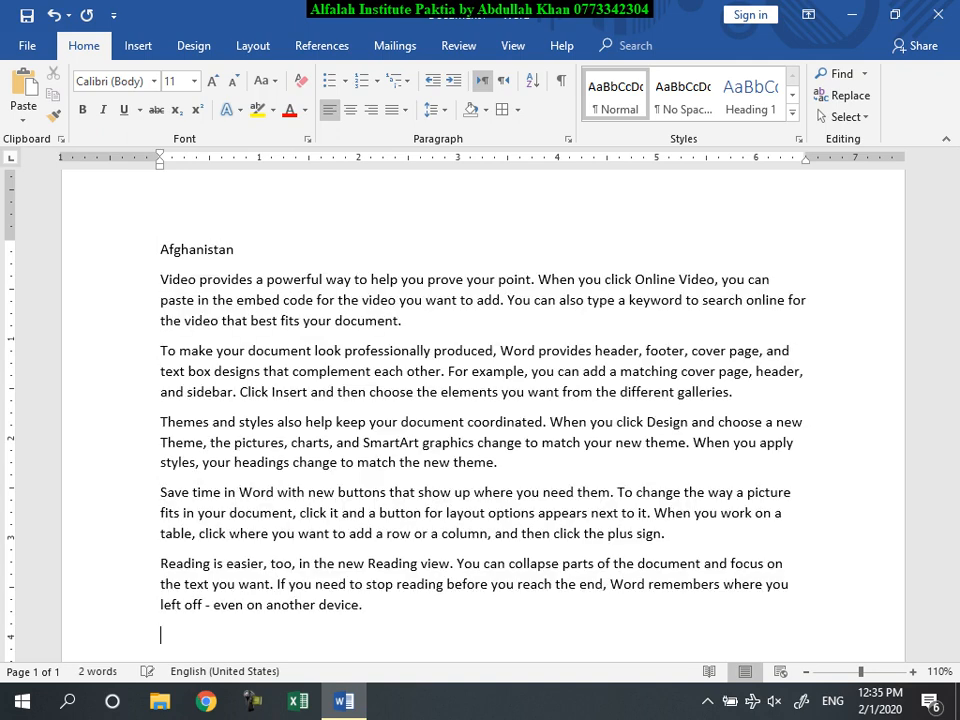
- Apply the Heading 1 style to the Afghanistan line
click(183, 249)
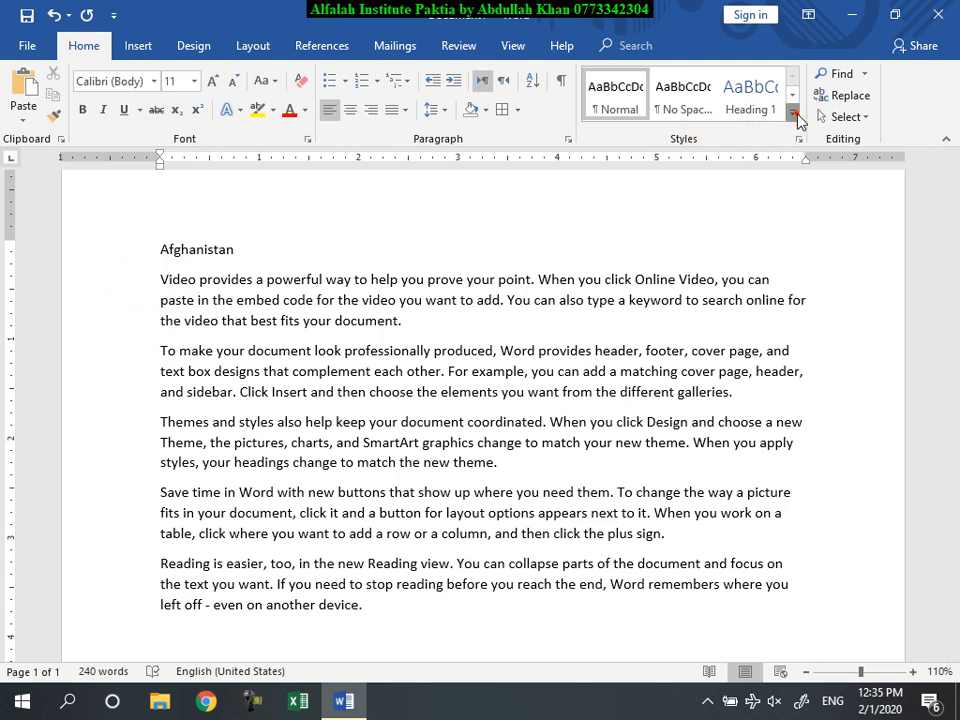
click(794, 117)
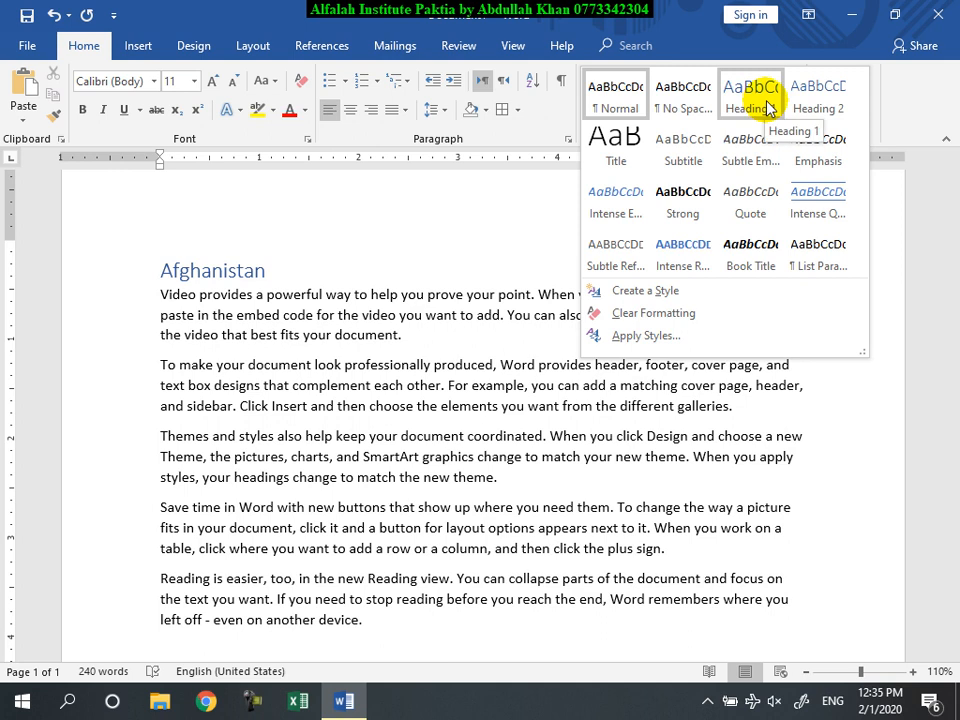
click(770, 108)
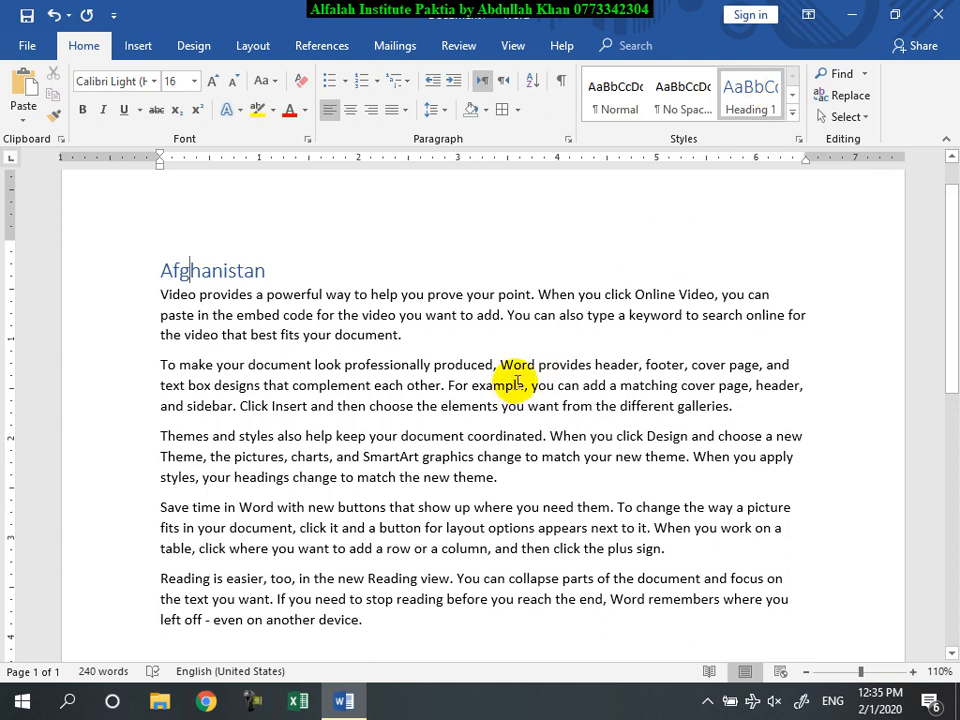
- Add the line Kabul at the end of the document and apply the Heading 2 style to it
scroll(568, 364, down, 2)
click(220, 560)
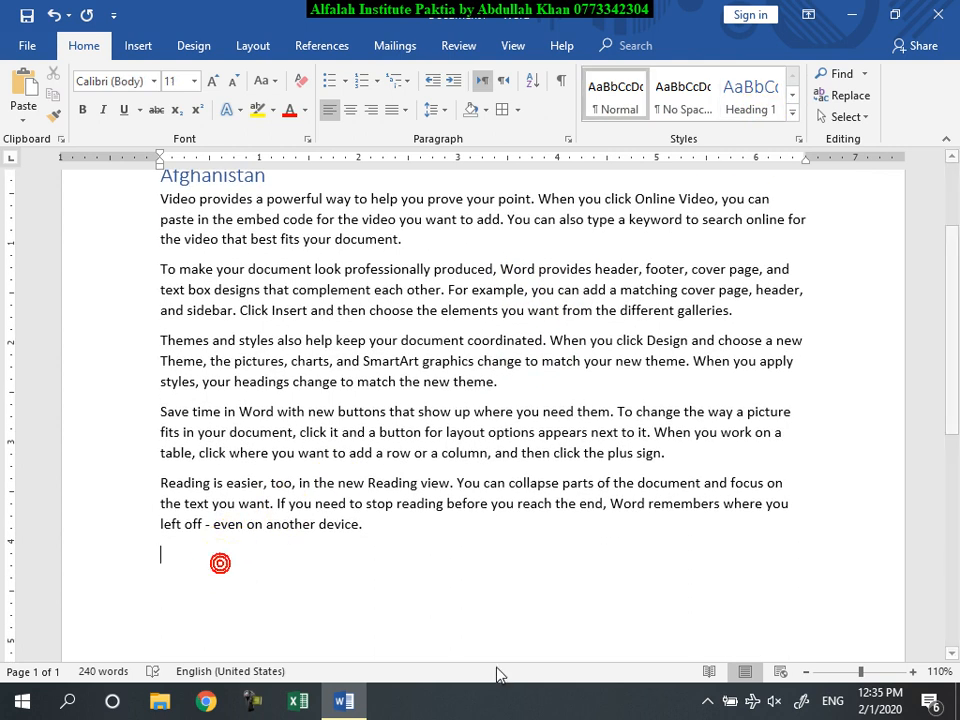
text(Kabul)
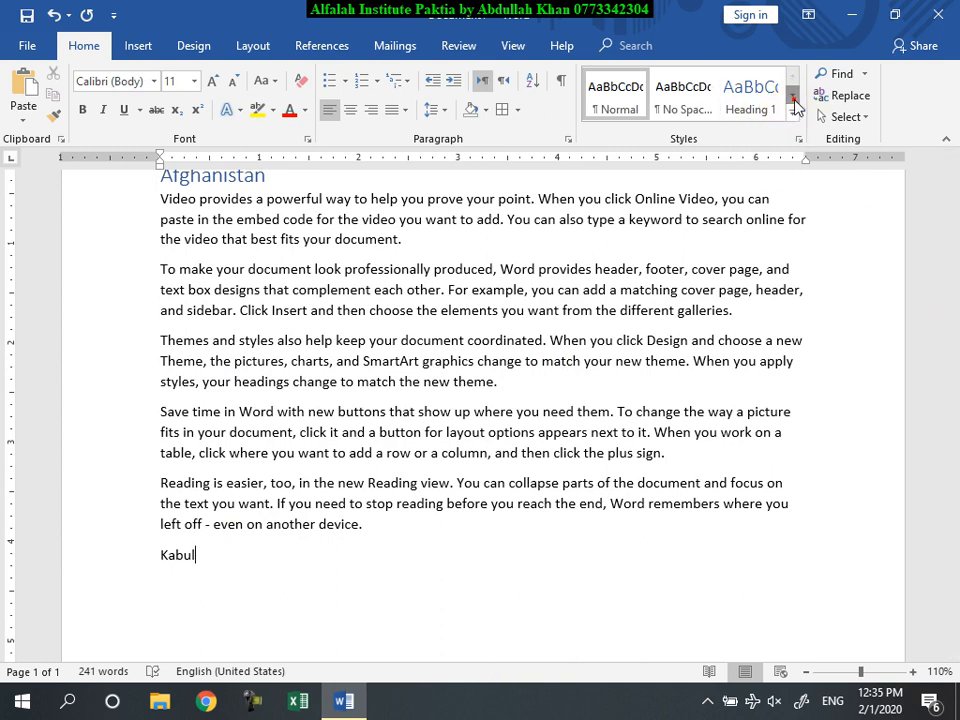
click(794, 97)
click(615, 100)
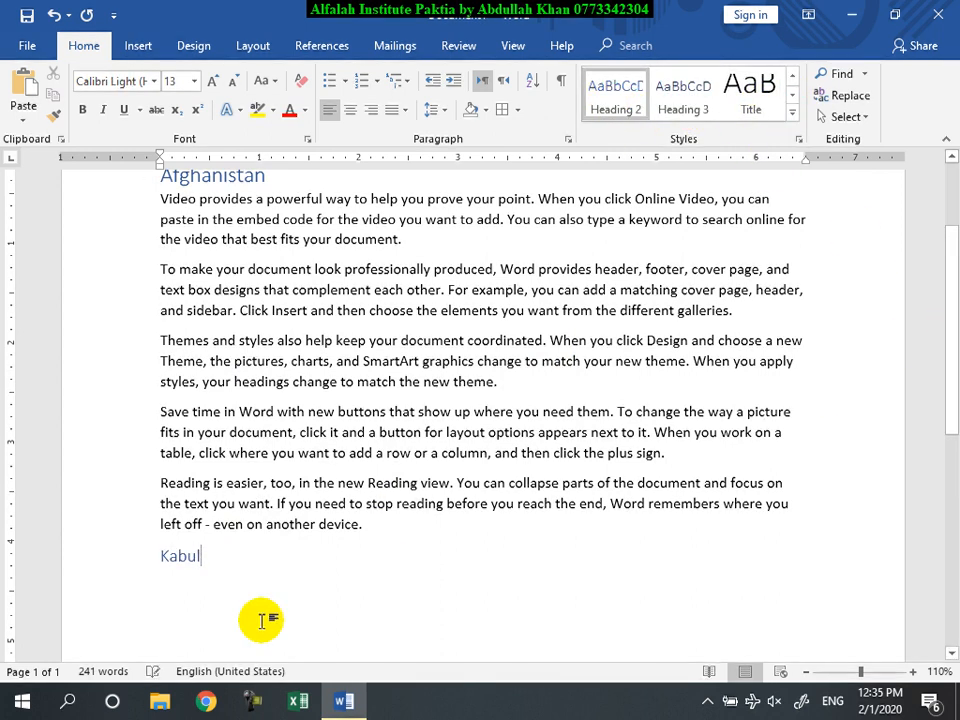
- Generate sample paragraphs with =rand() under the Kabul heading and add the line Paktia in Heading 2 style below them
key(Return)
text(=rand()
key(BackSpace)
text(())
key(Return)
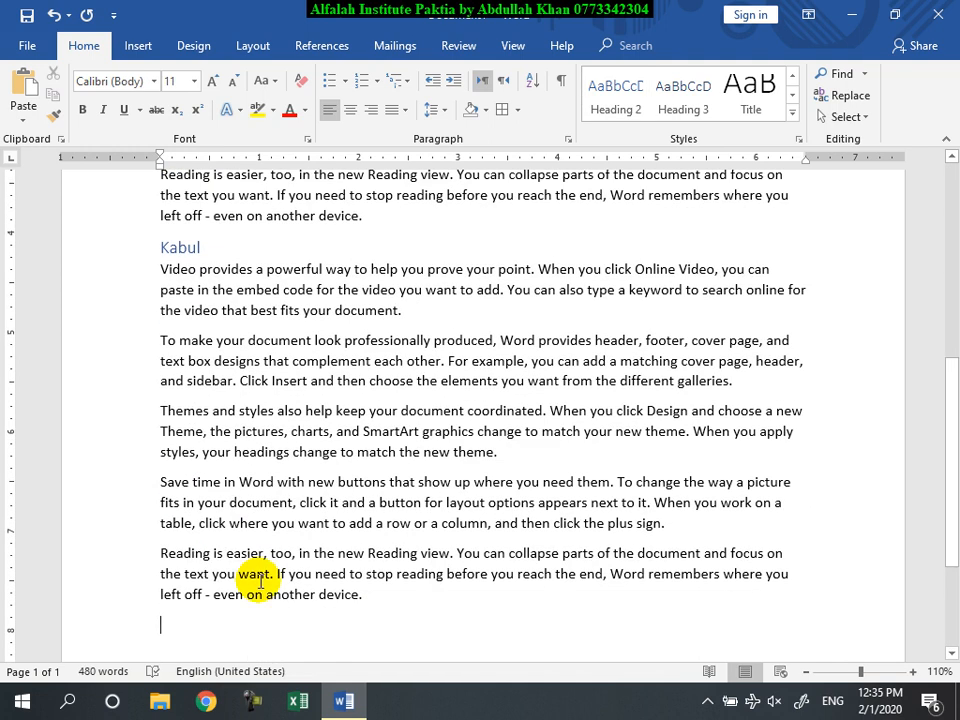
text(Paktia)
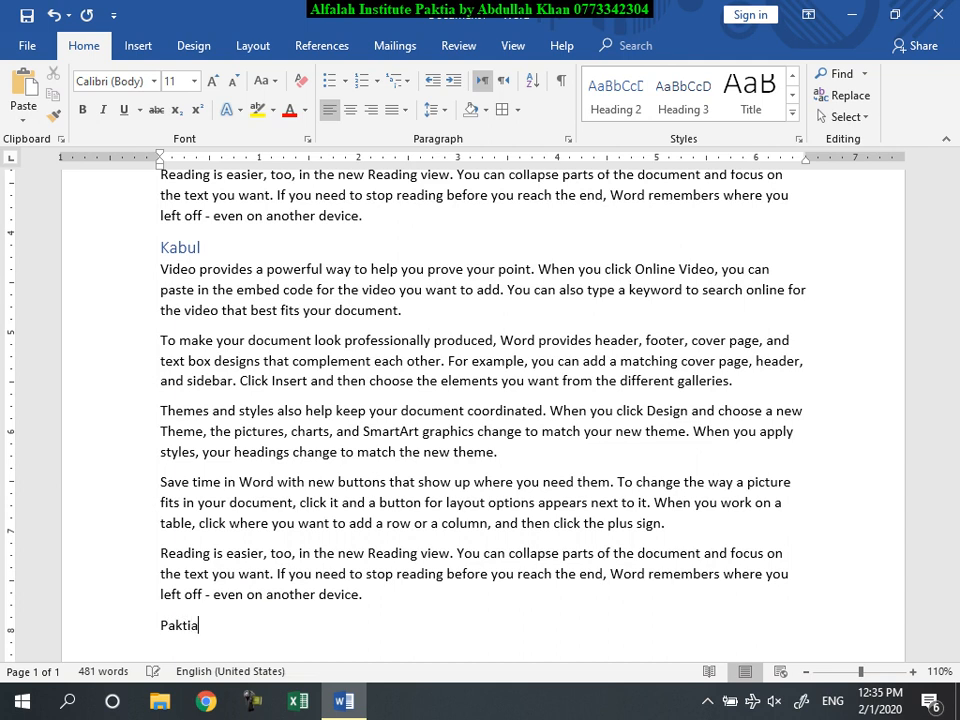
click(619, 102)
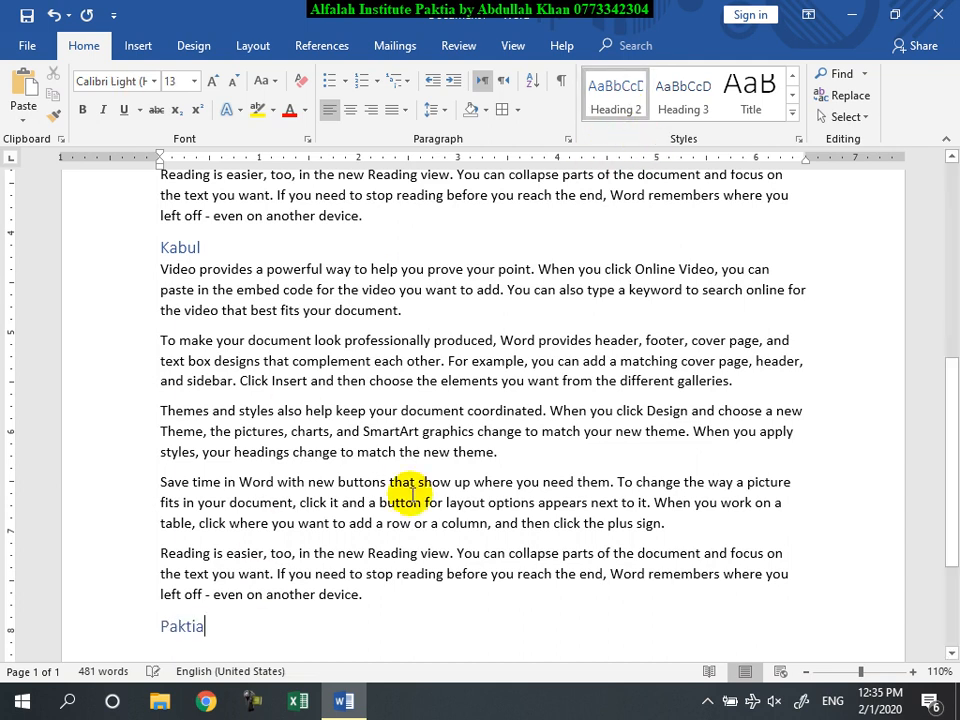
- Generate sample paragraphs with =rand() under the Paktia heading and add the line Khost below them
key(Return)
text(=rand())
key(Return)
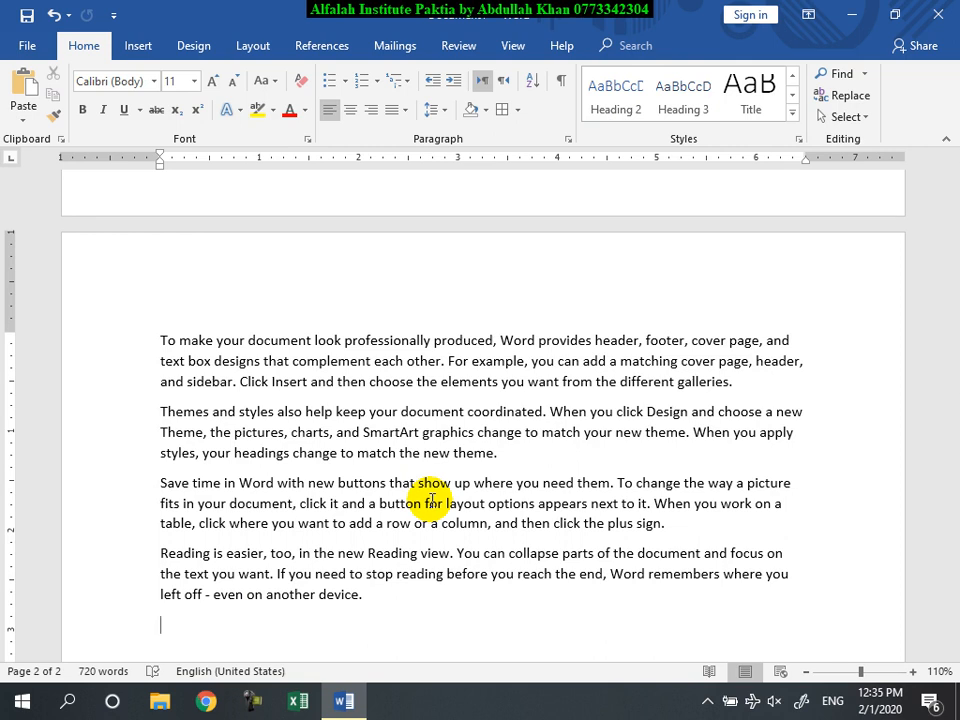
text(Khost)
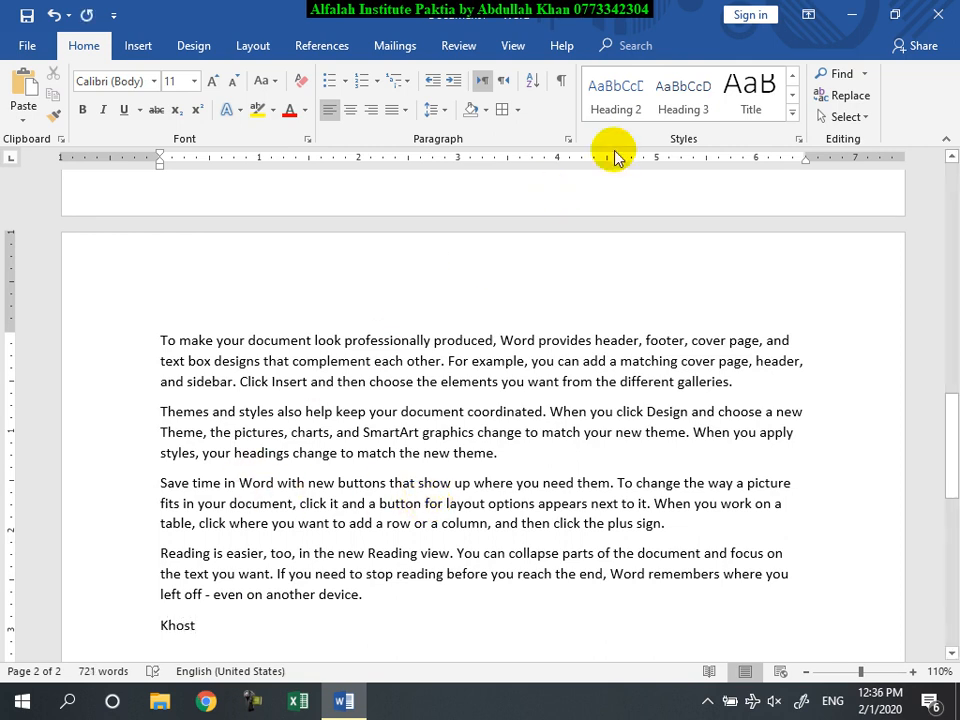
- Try the Grid Table 4 style from Apply Styles on the Khost line and undo it
click(791, 117)
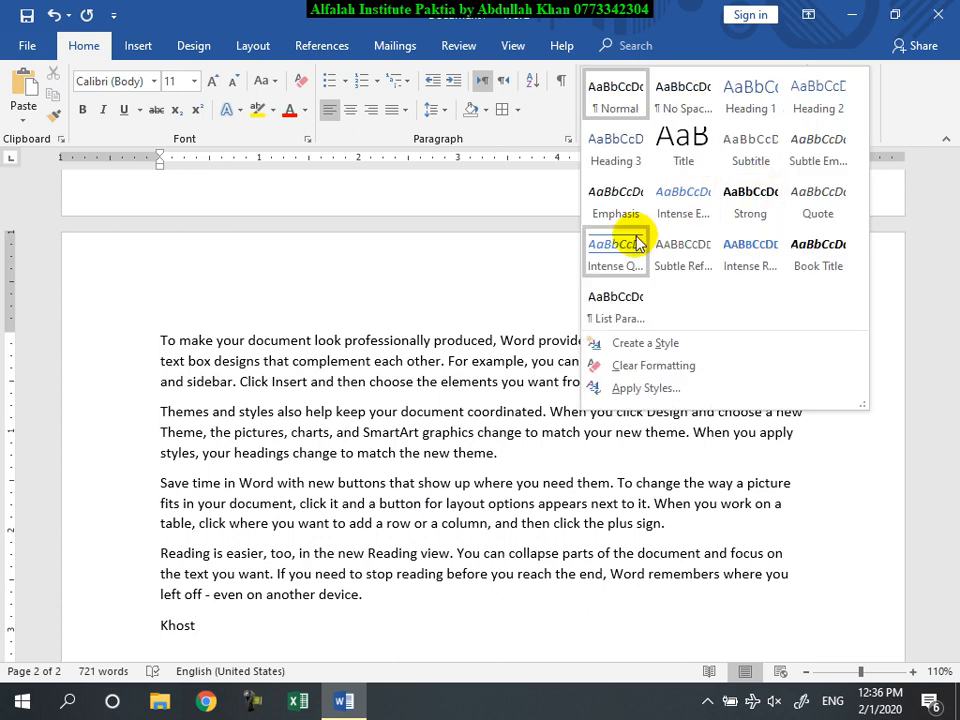
click(645, 388)
drag(683, 489, 340, 171)
click(420, 217)
scroll(349, 294, down, 10)
scroll(352, 294, down, 20)
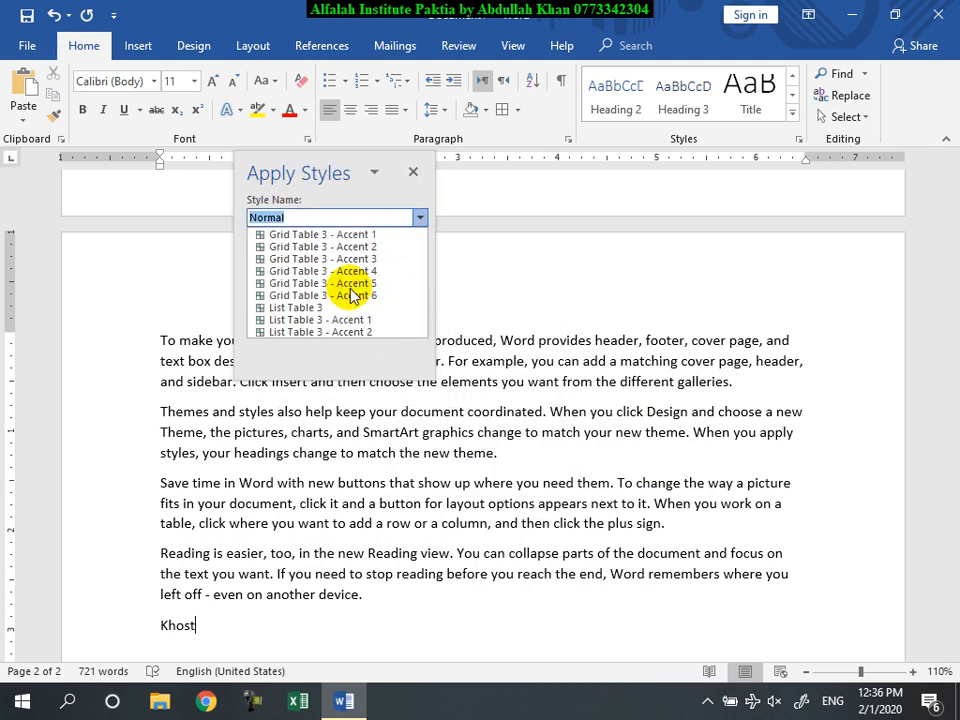
scroll(355, 295, down, 4)
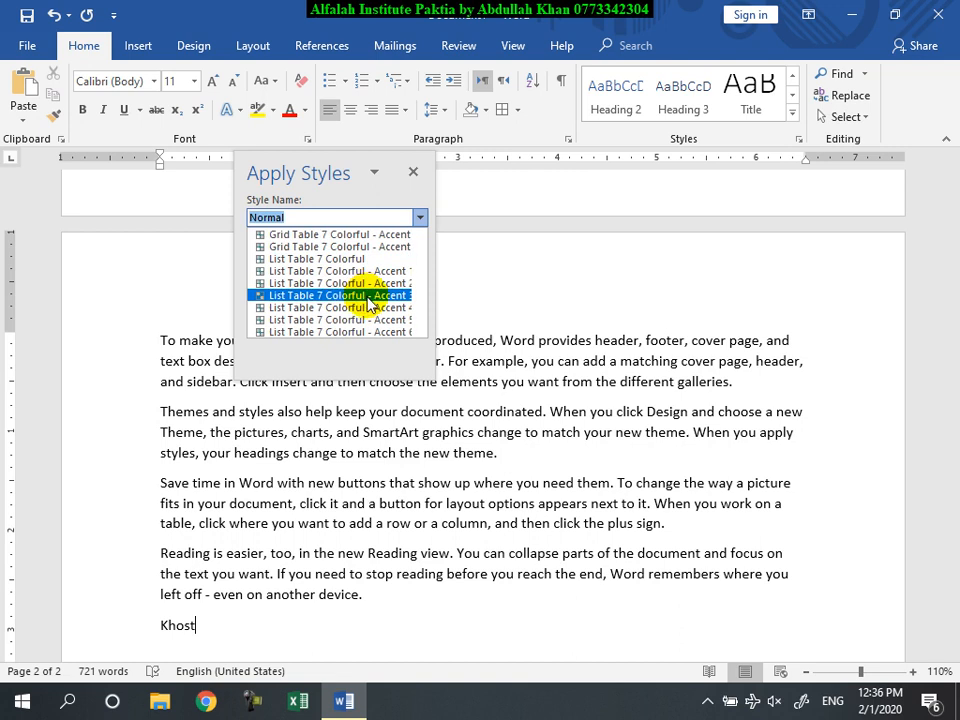
scroll(375, 315, up, 15)
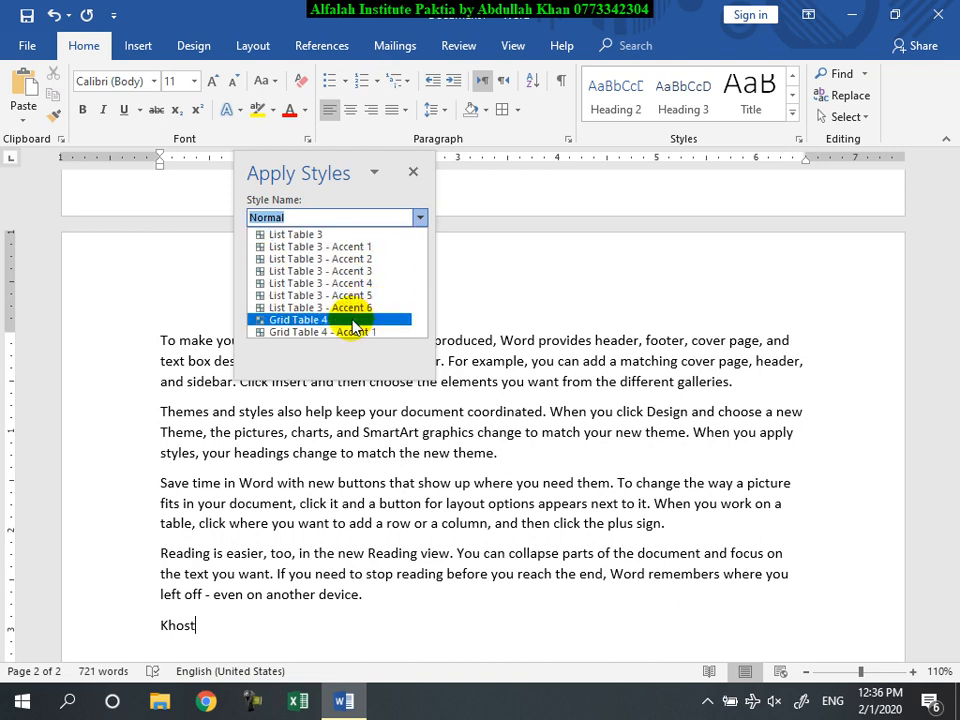
click(353, 319)
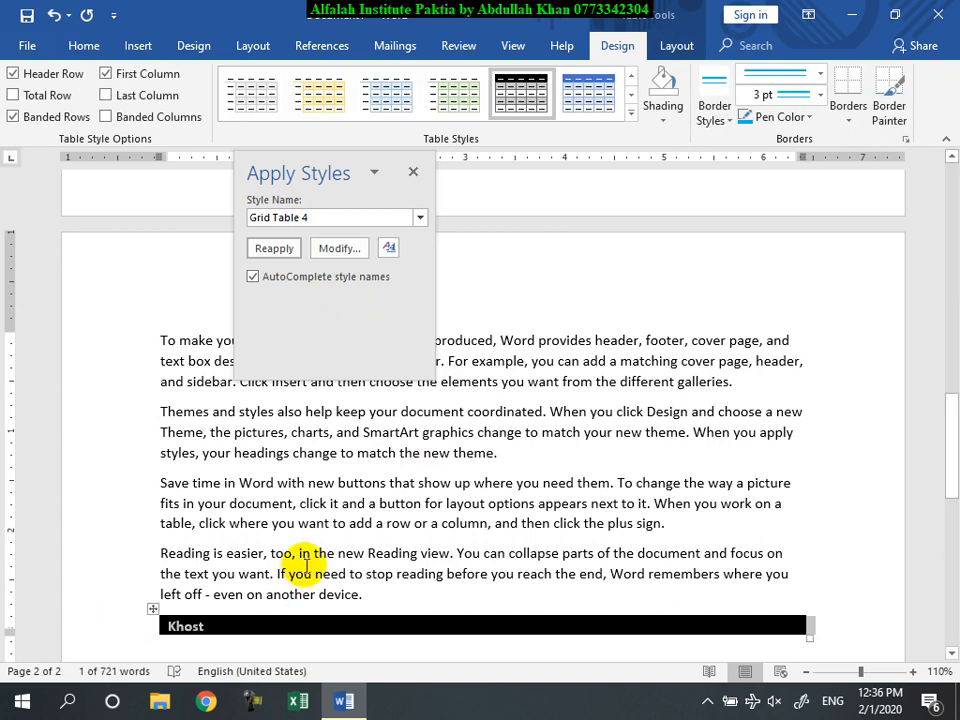
click(414, 173)
click(52, 15)
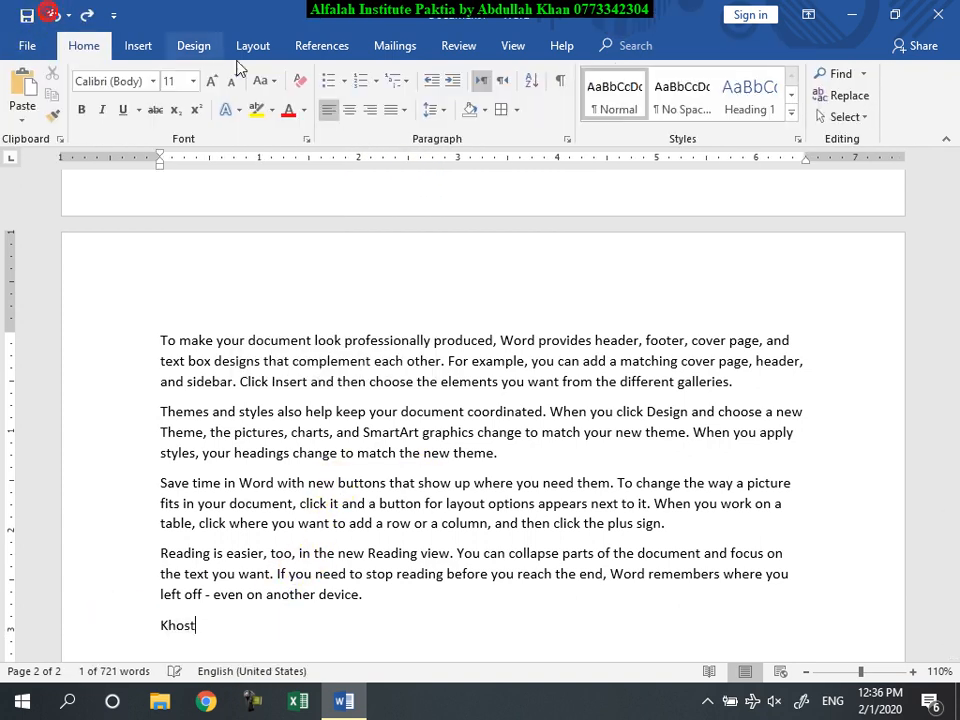
- Apply the Heading 2 style to the Khost line and generate sample paragraphs with =rand() below it
click(792, 95)
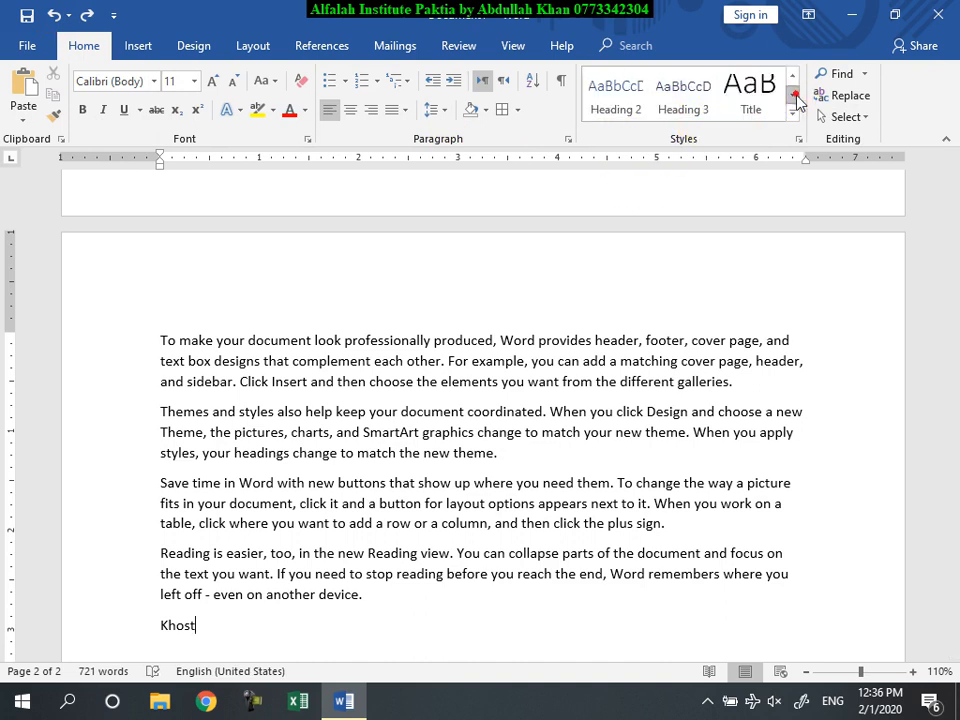
click(614, 110)
key(Return)
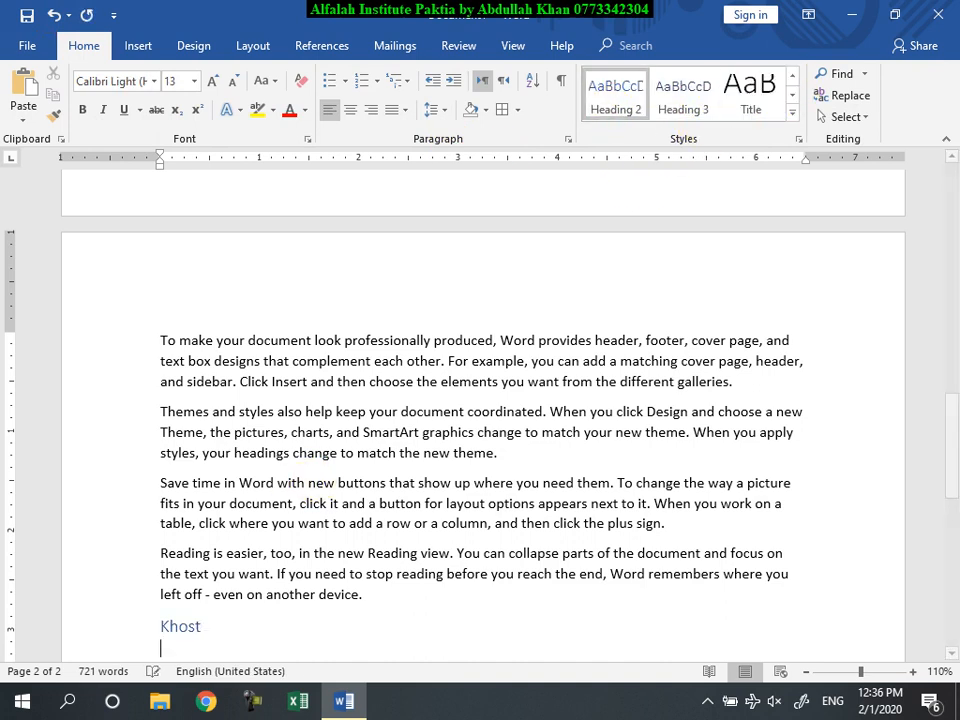
text(=rand())
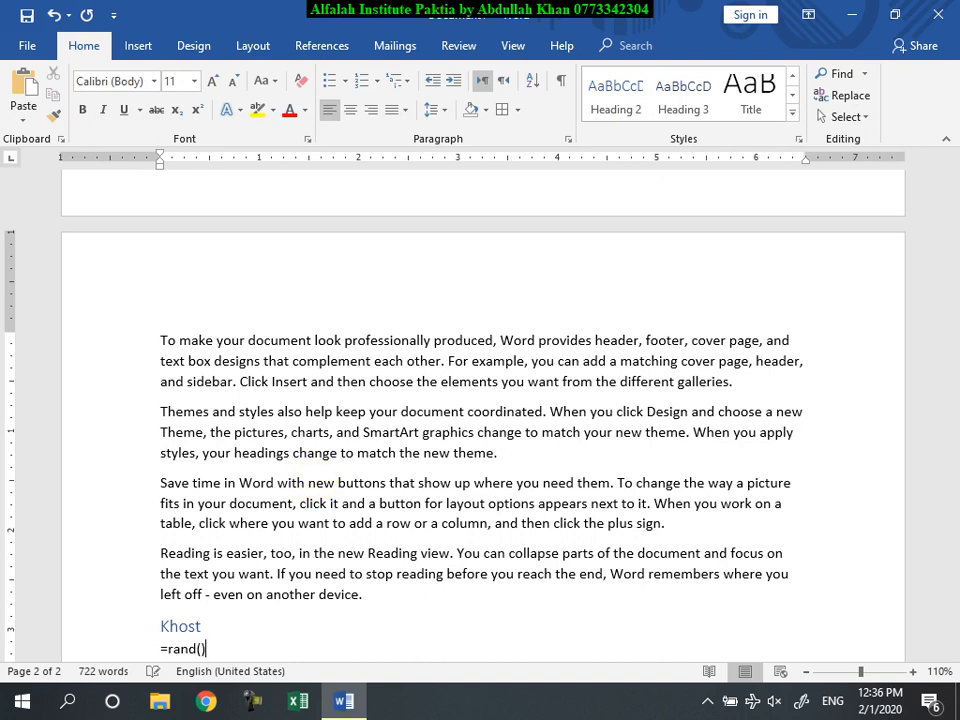
key(Return)
- Add the line Logar and format it bold, italic, size 16 and red, with orange paragraph shading
text(Logar)
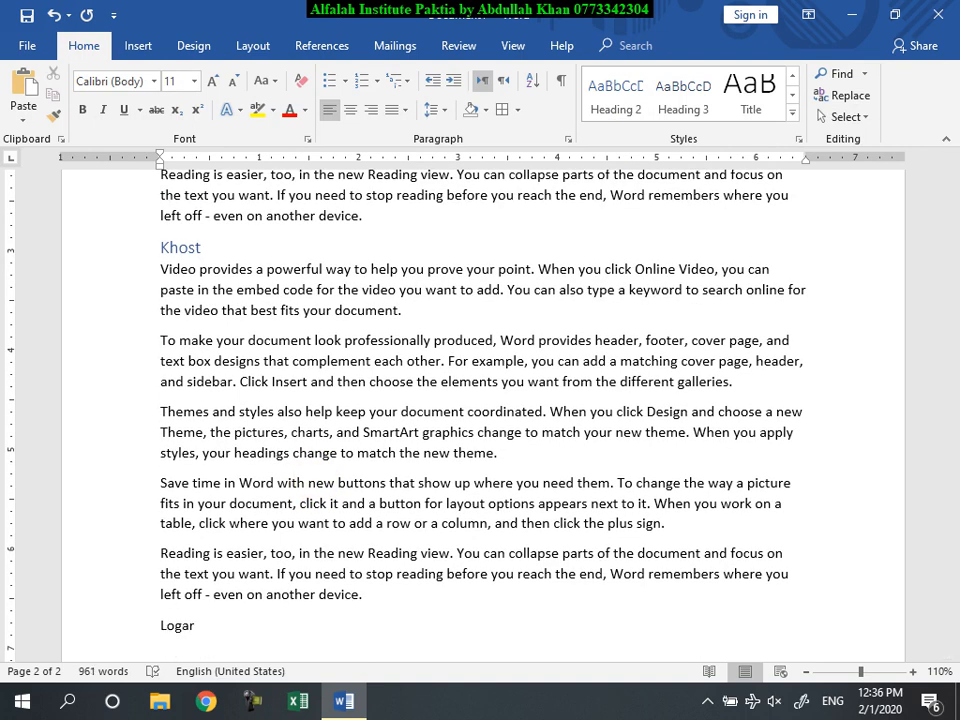
scroll(191, 536, down, 3)
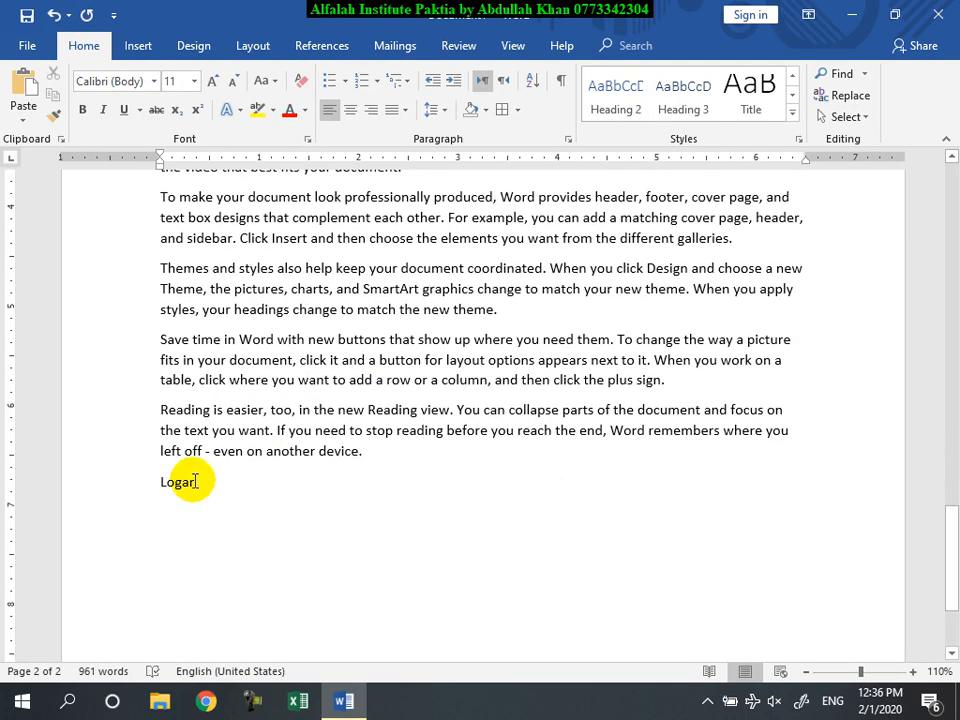
double_click(181, 484)
scroll(279, 506, down, 2)
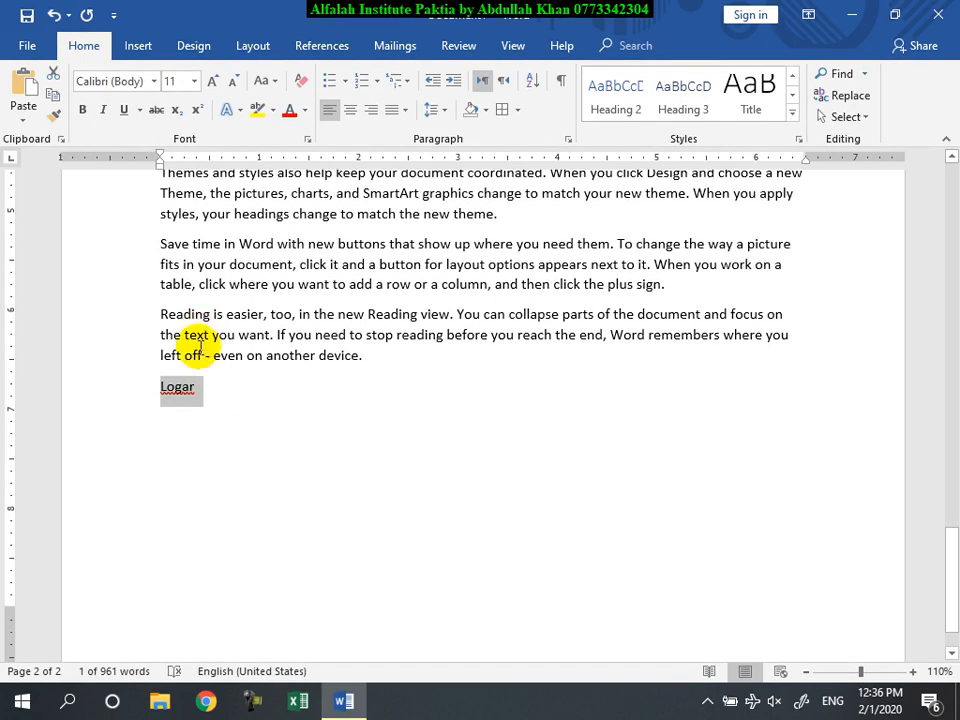
click(84, 112)
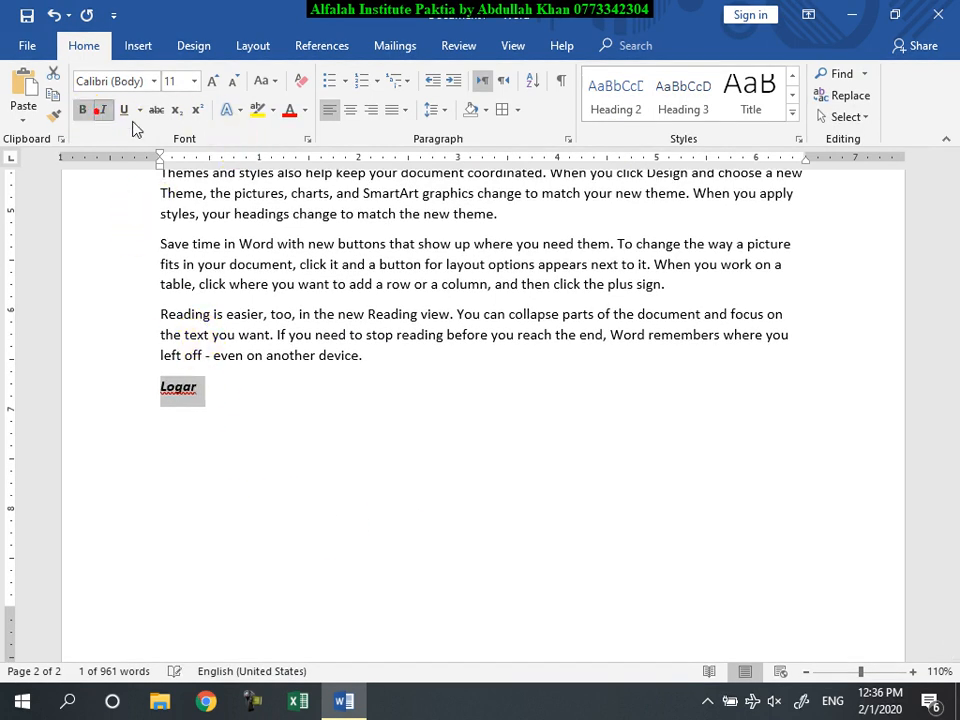
click(212, 80)
click(212, 80)
click(212, 80)
click(486, 111)
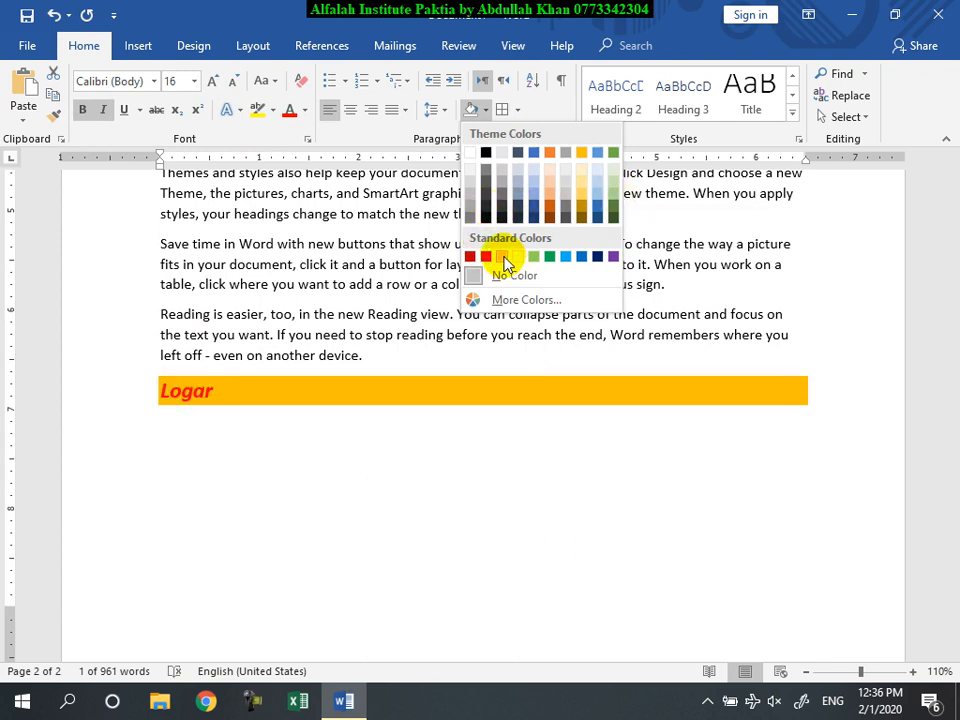
click(503, 257)
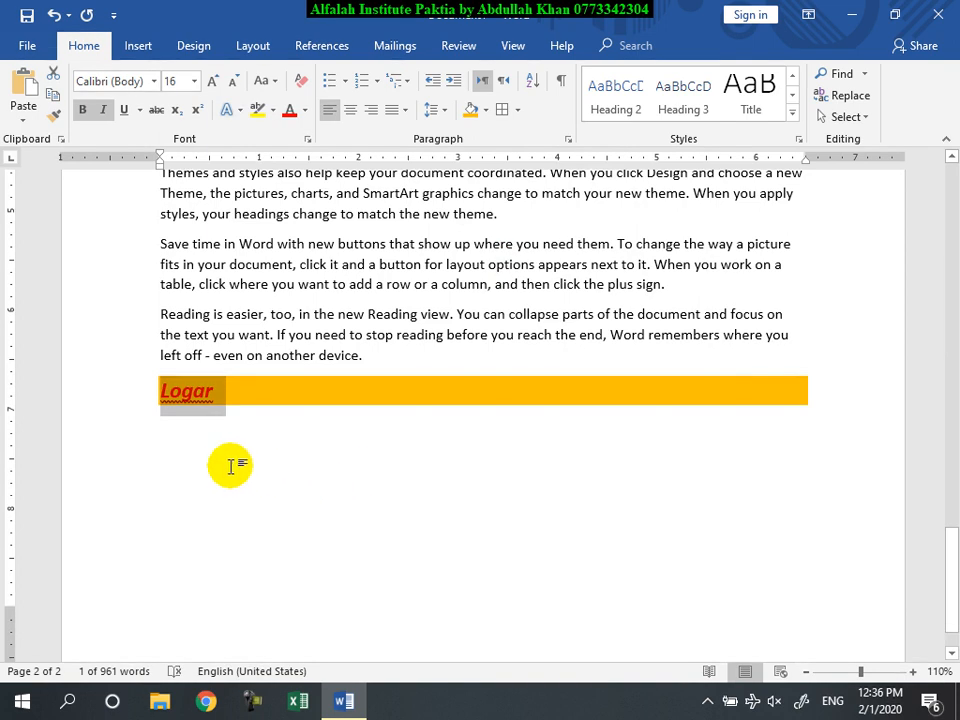
- Generate sample paragraphs with =rand() on a new line below the Logar heading
click(211, 438)
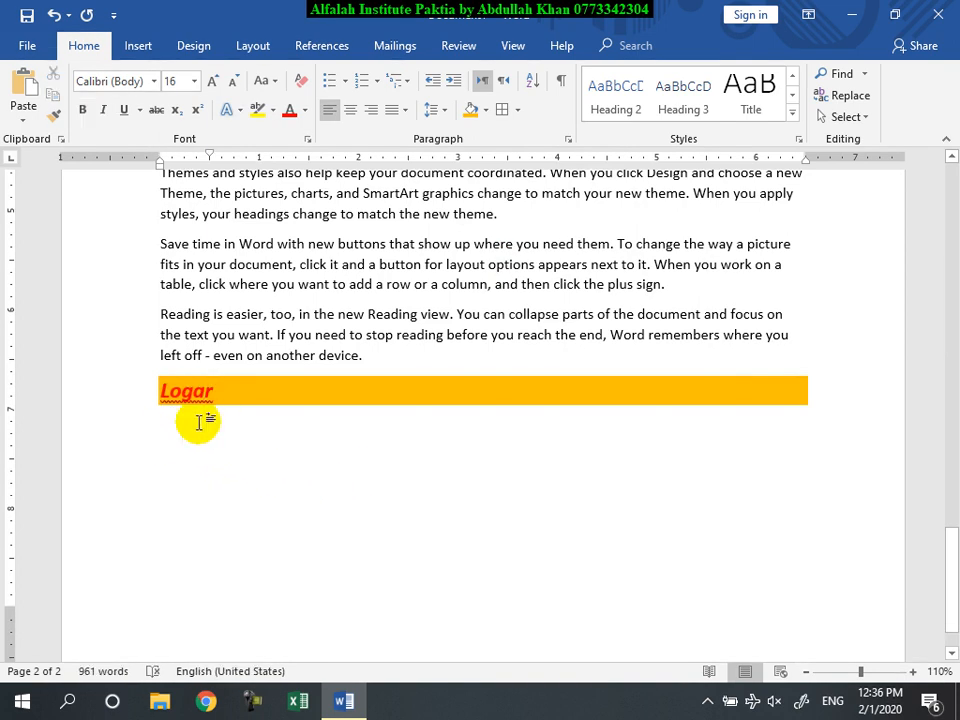
text(=rand())
key(Return)
- Create a new style named KhaliStyle from the formatting of the Logar line
scroll(200, 420, up, 3)
scroll(200, 420, up, 5)
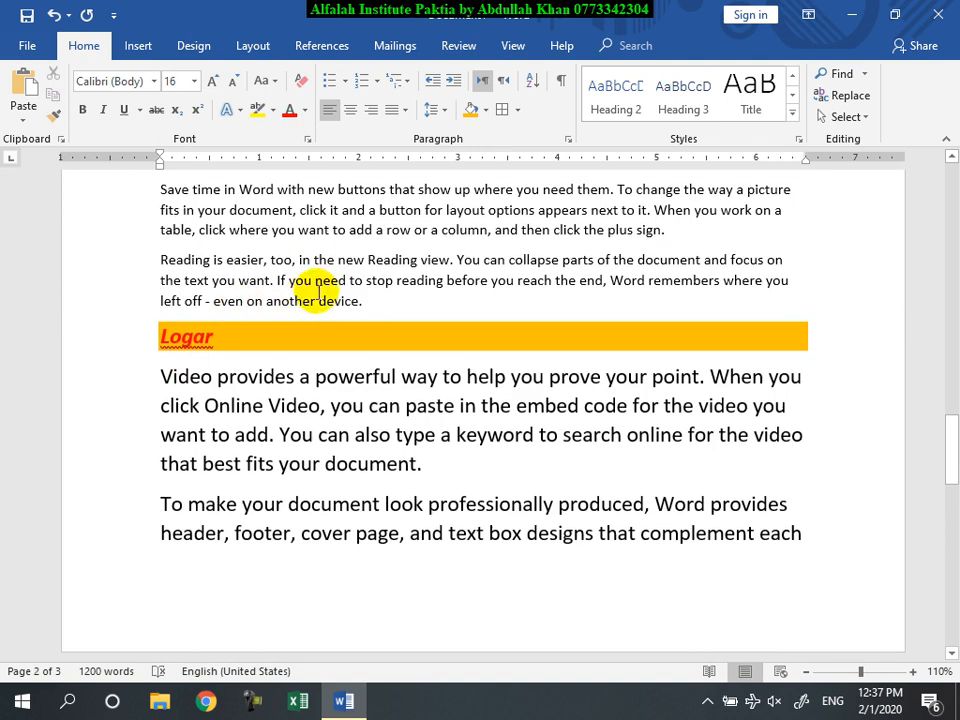
double_click(197, 337)
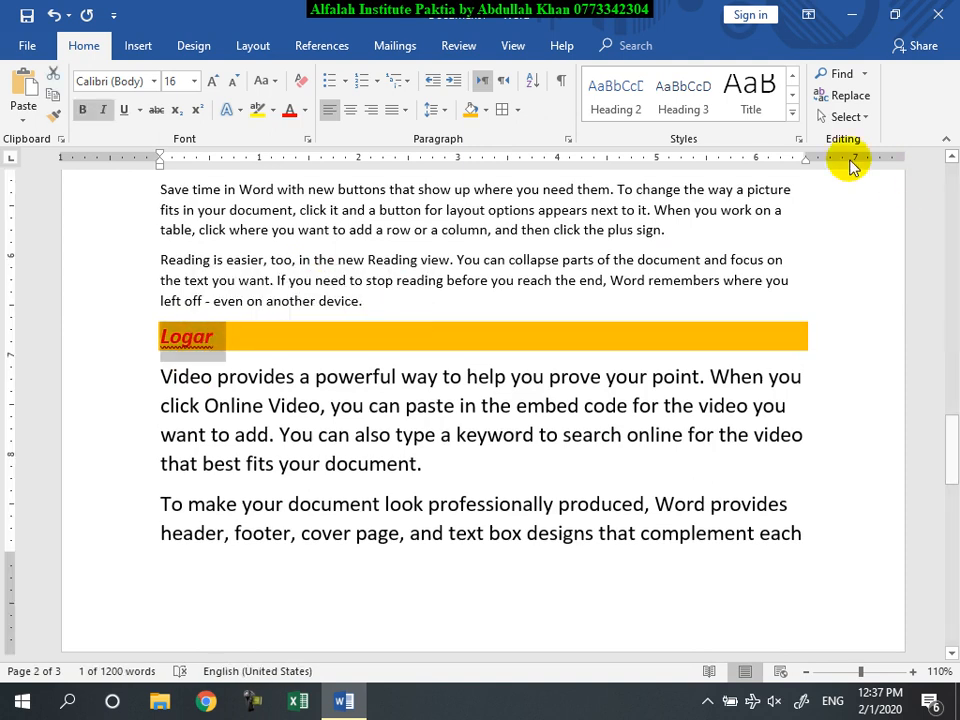
click(791, 119)
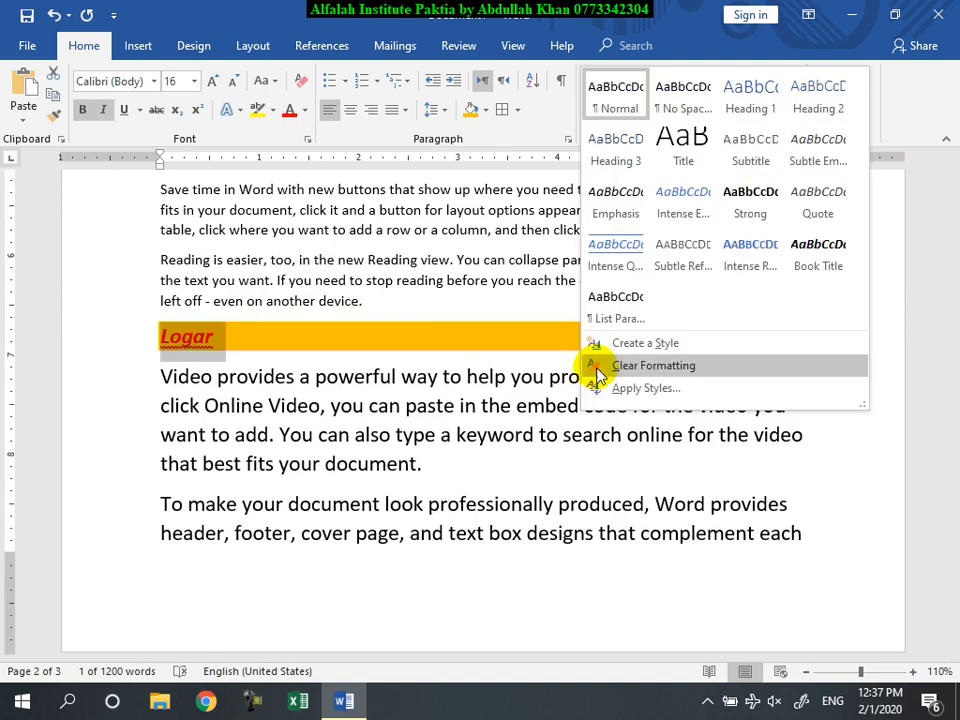
click(660, 348)
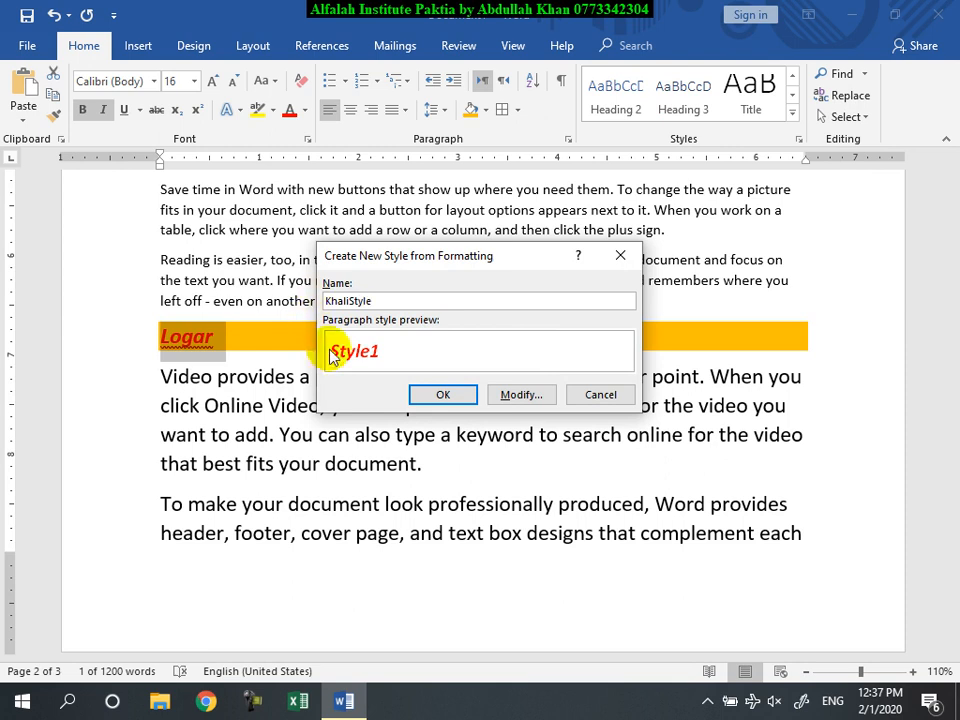
click(440, 393)
- Add the line Khali at the end of the document and generate one sample paragraph with =rand(1) below it
scroll(373, 476, down, 3)
scroll(373, 476, down, 10)
click(407, 464)
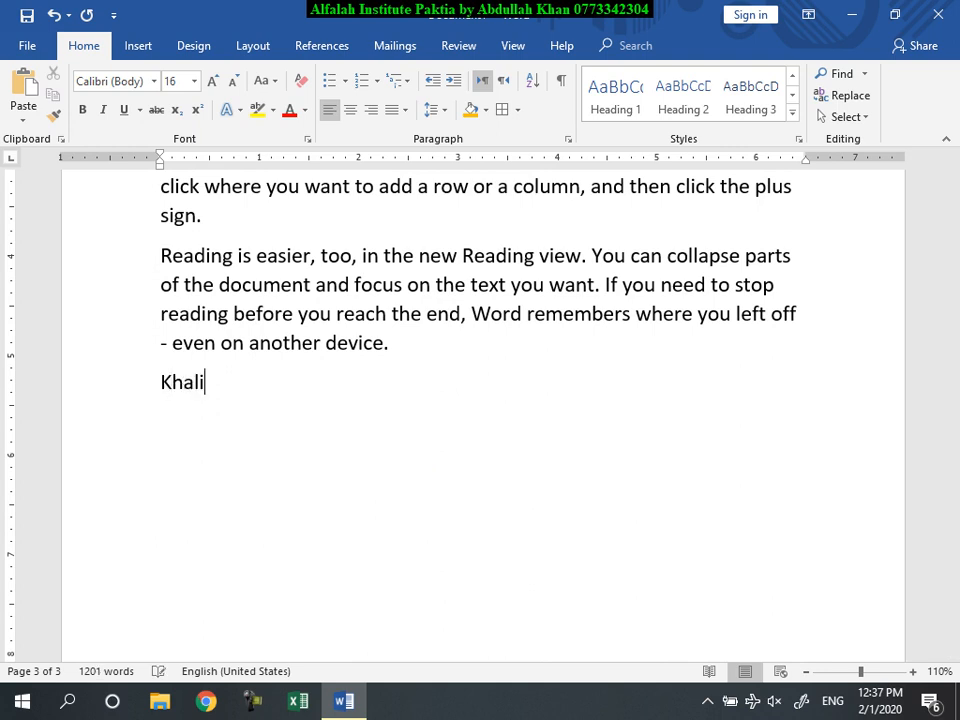
click(690, 88)
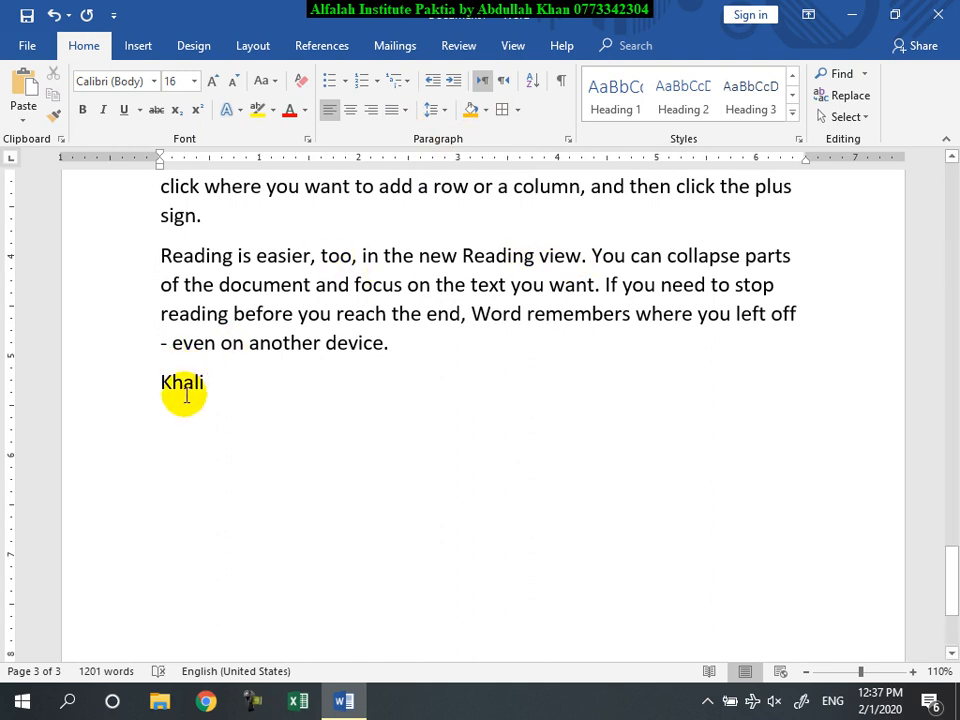
key(Return)
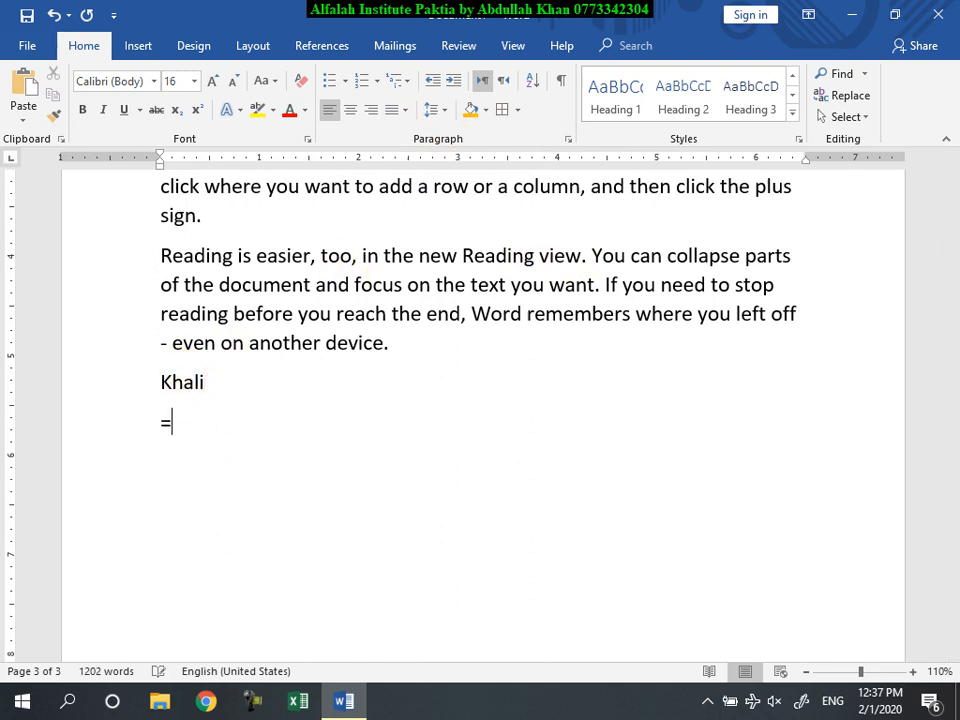
text(=rand(1))
key(Return)
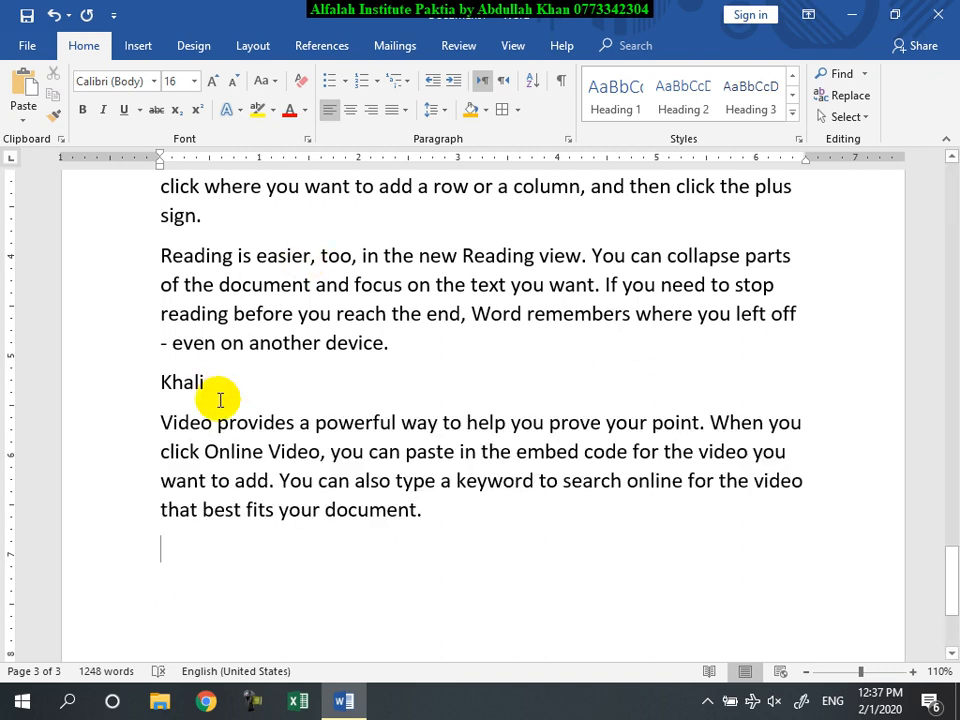
- Apply the KhaliStyle style to the Khali line
double_click(186, 379)
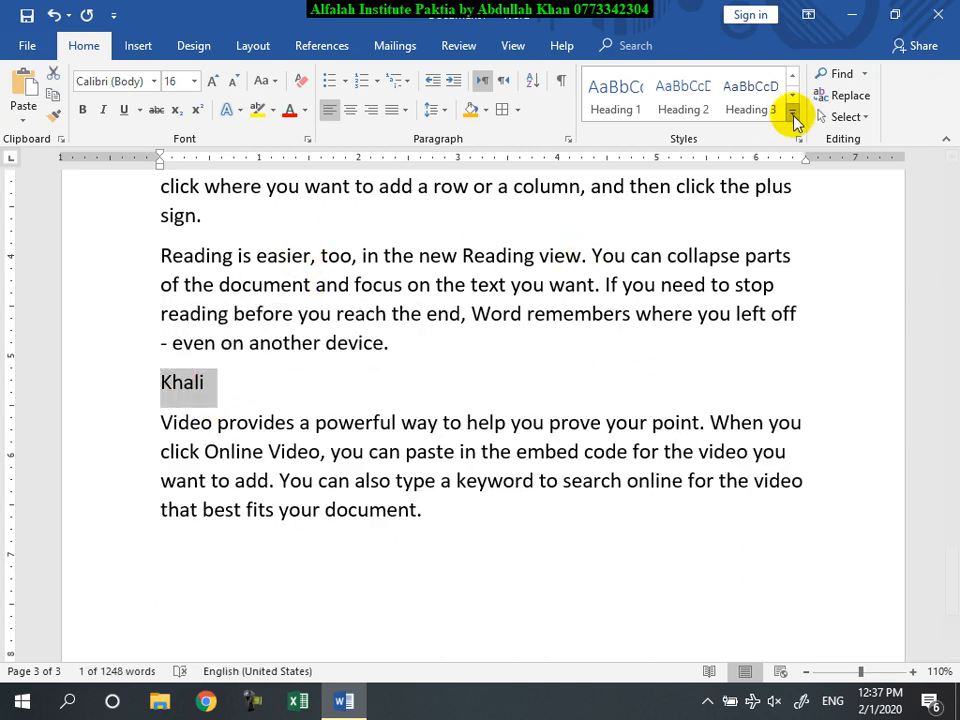
click(795, 119)
click(615, 99)
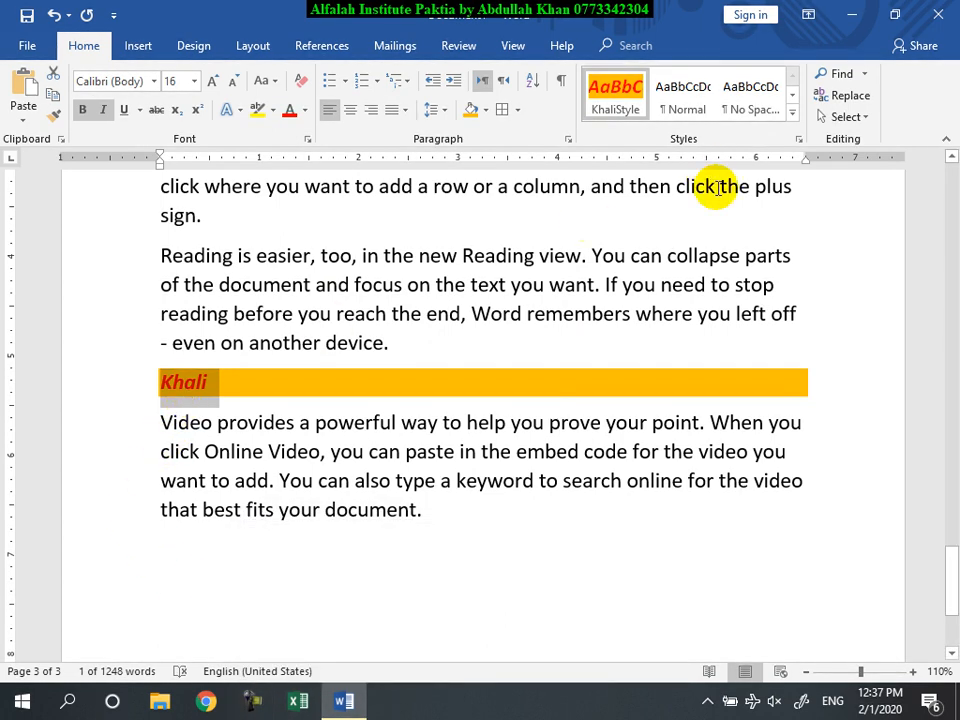
- Apply the Heading 2 style to the Khali line and to the Logar line
click(793, 116)
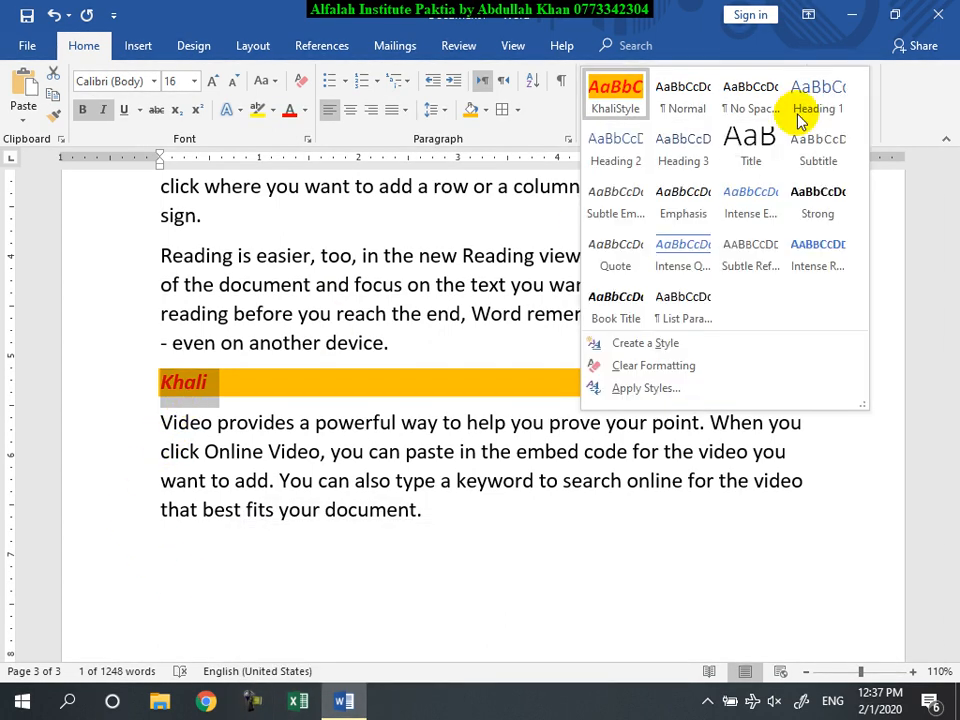
click(617, 155)
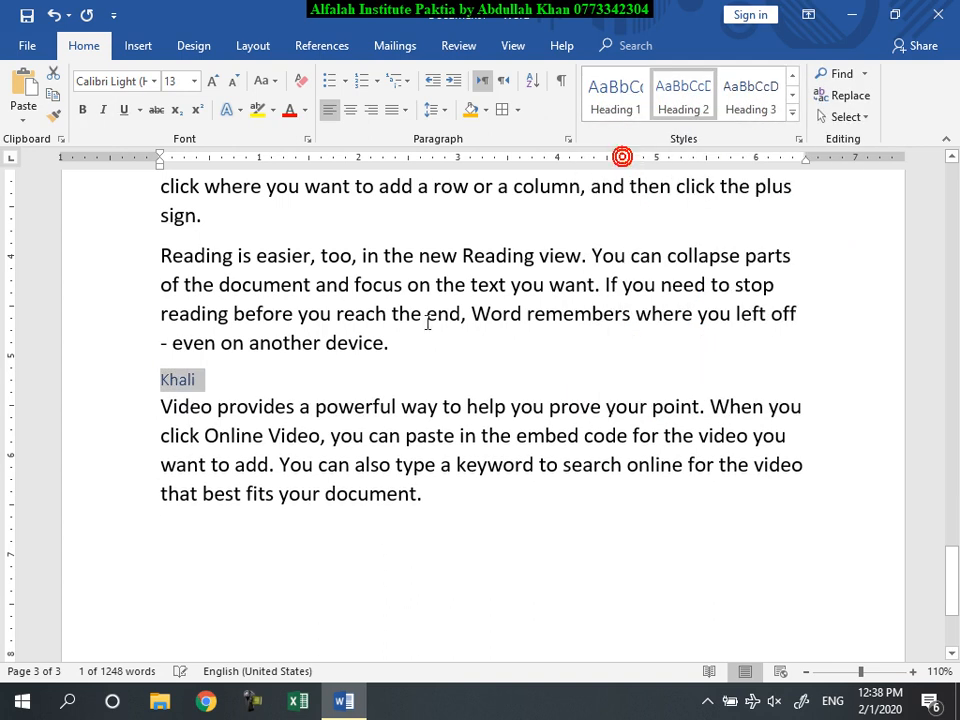
scroll(387, 370, up, 2)
scroll(253, 366, up, 5)
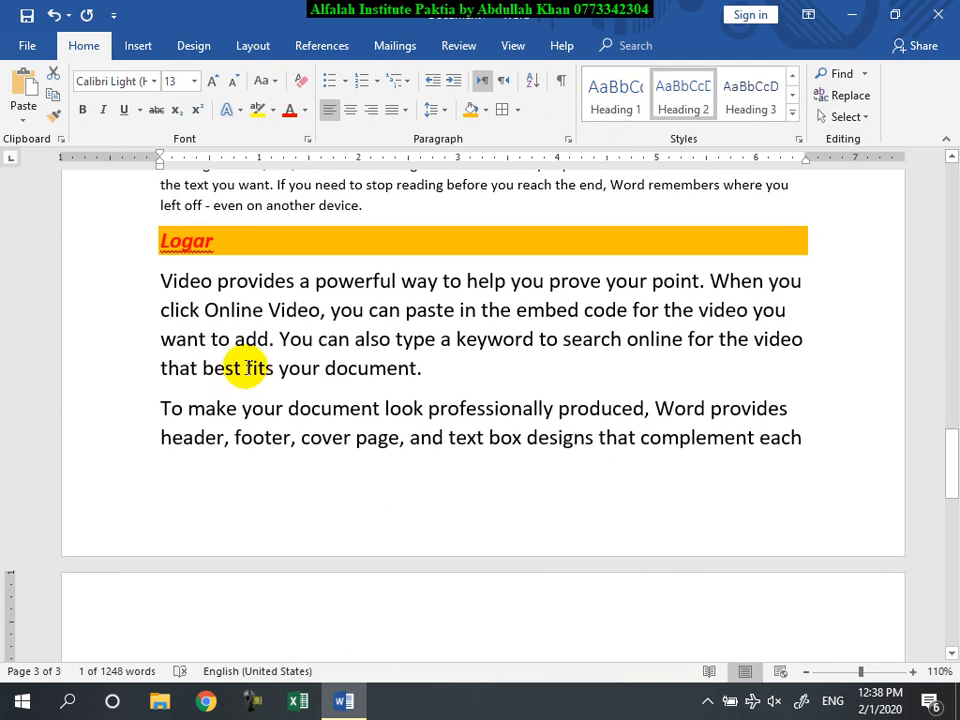
click(195, 241)
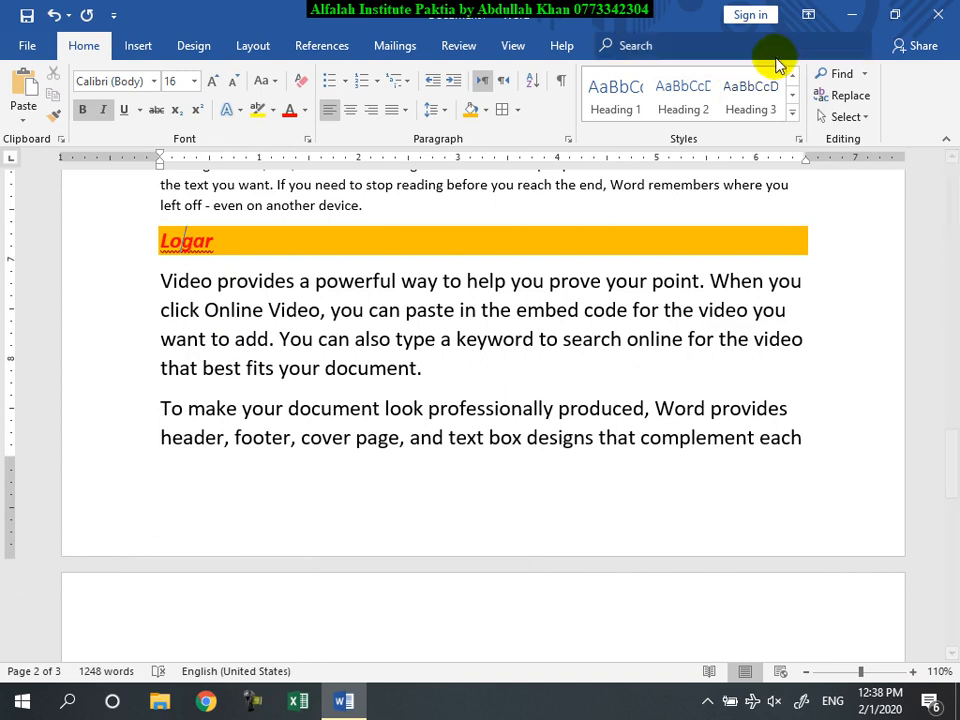
click(681, 105)
click(426, 408)
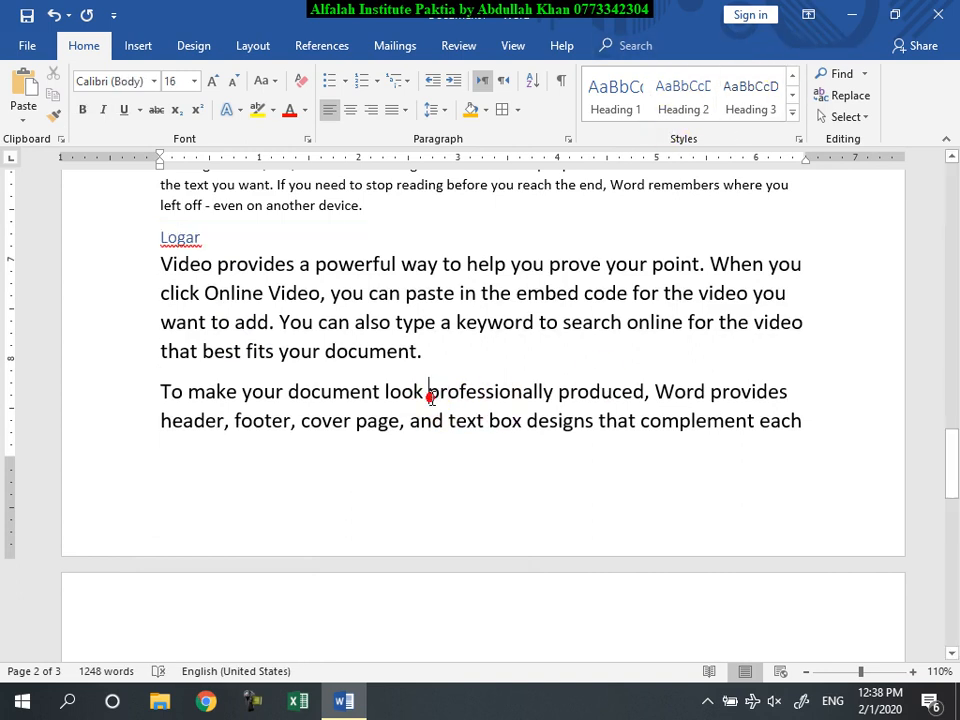
- Try clearing all formatting from the Paktia heading and undo the change
scroll(430, 398, up, 5)
scroll(432, 398, up, 10)
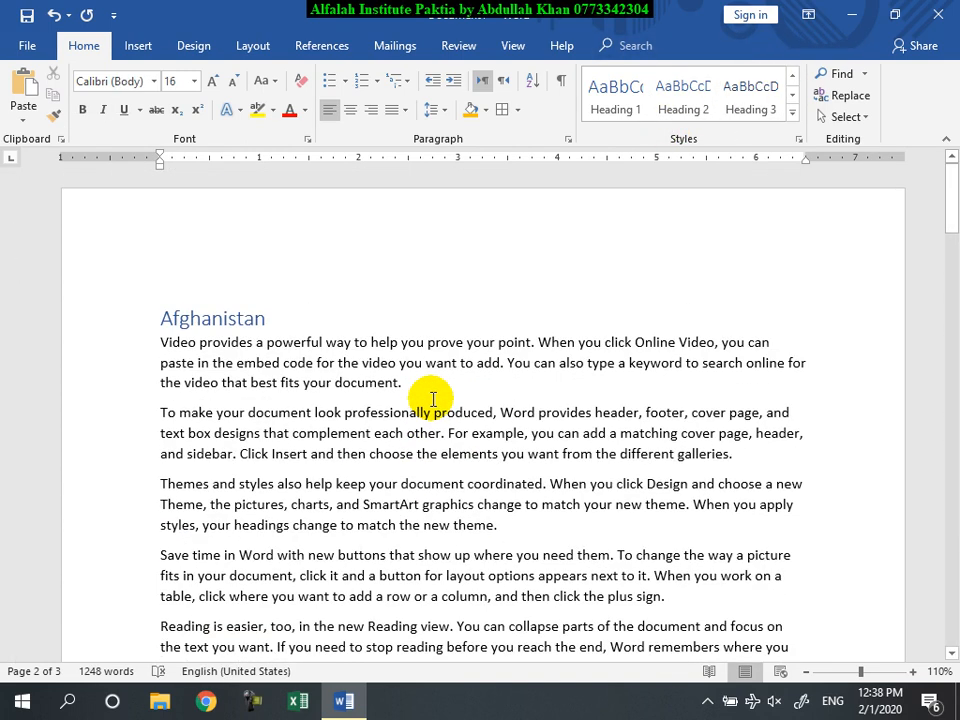
click(434, 400)
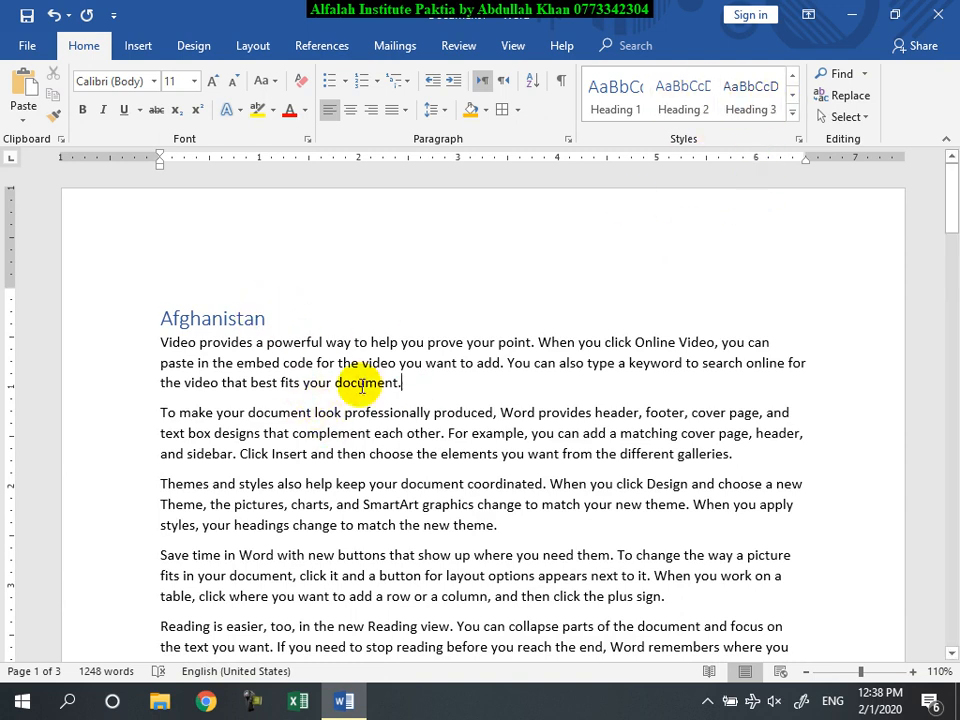
scroll(355, 390, down, 5)
scroll(362, 399, down, 10)
scroll(354, 392, up, 6)
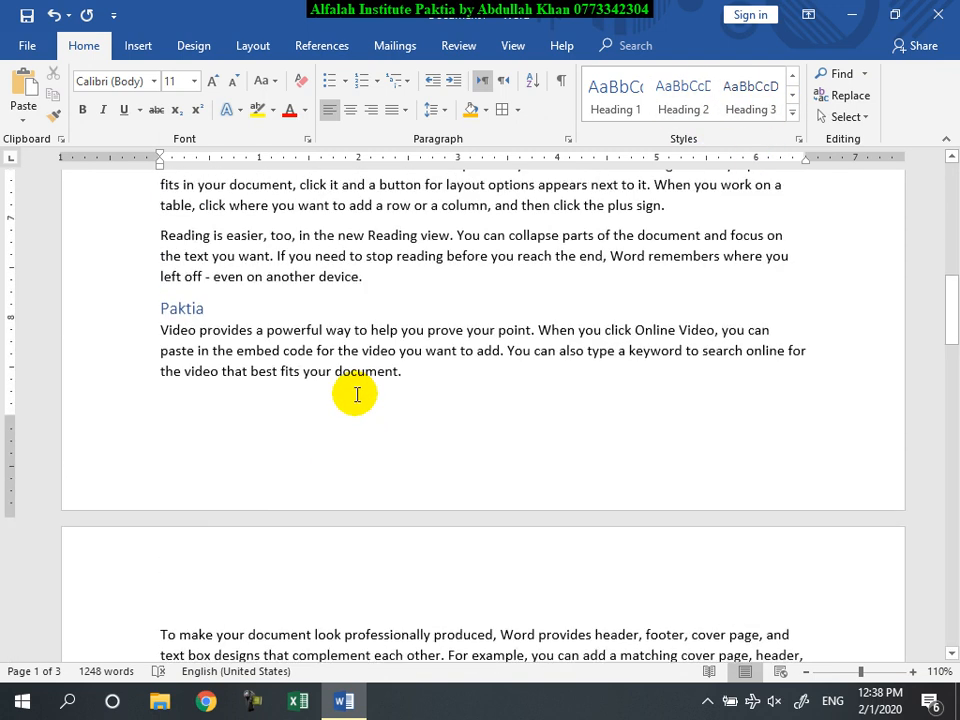
click(183, 504)
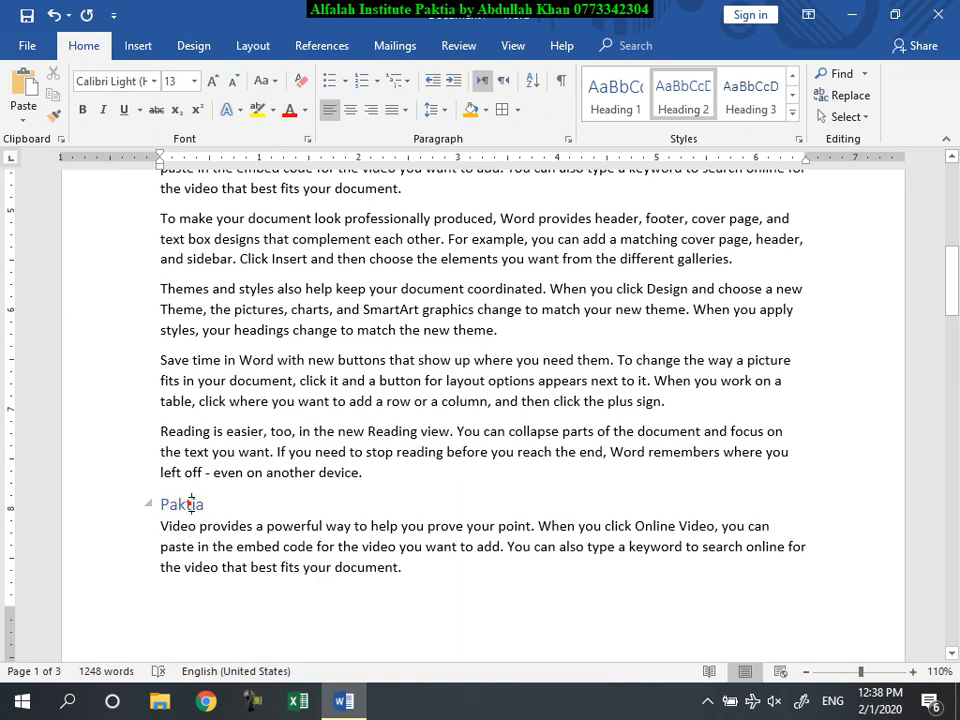
double_click(190, 504)
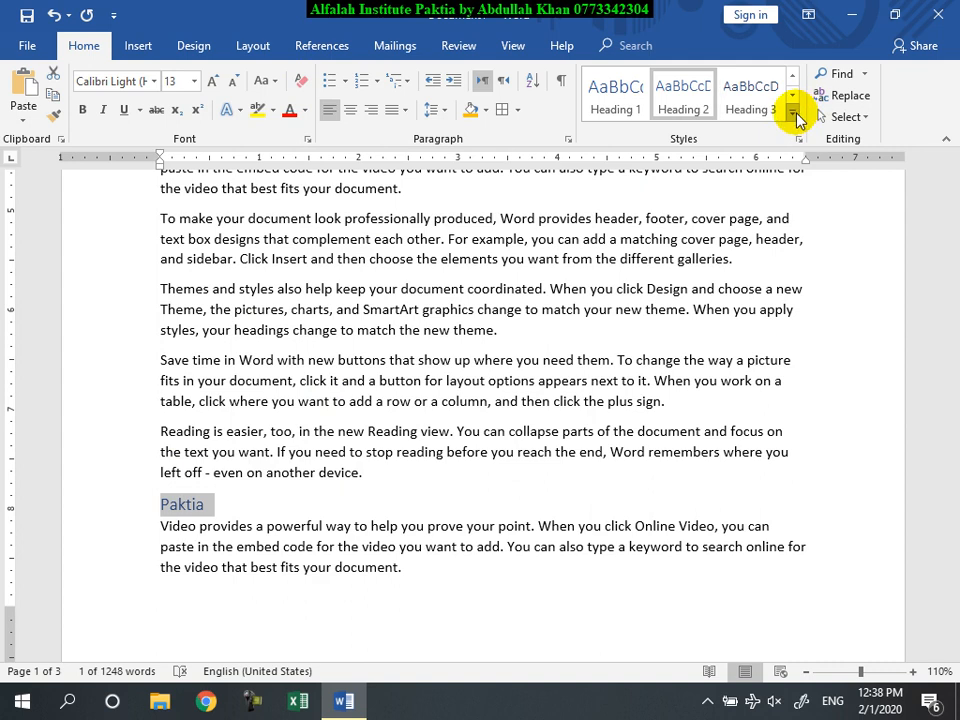
click(795, 116)
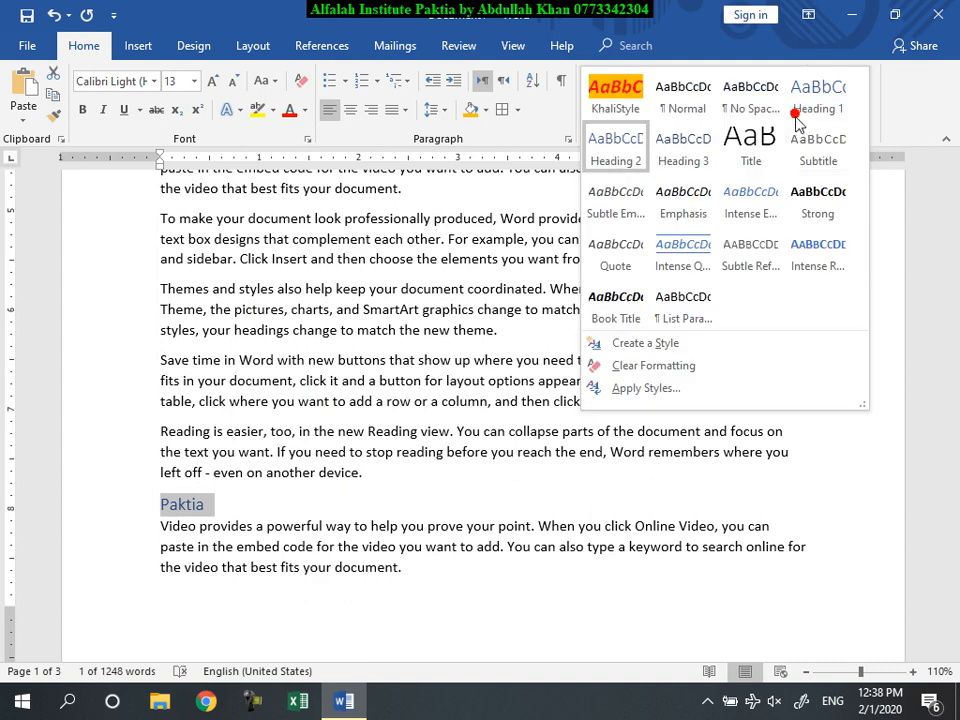
click(620, 367)
click(53, 16)
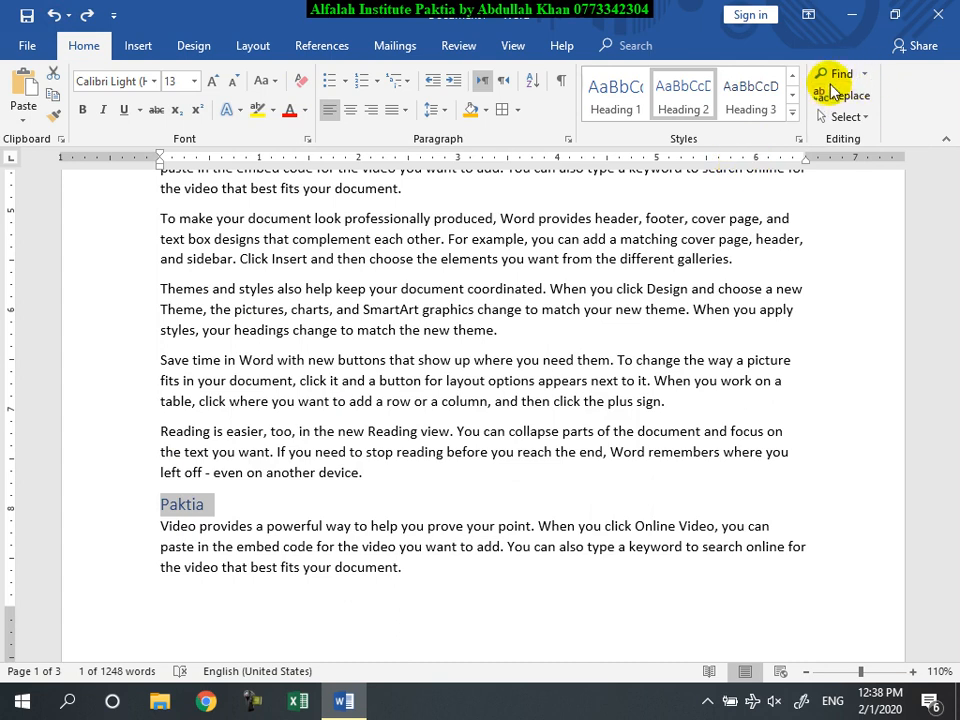
- Search the document for "You" and look through the highlighted matches
click(489, 431)
click(838, 74)
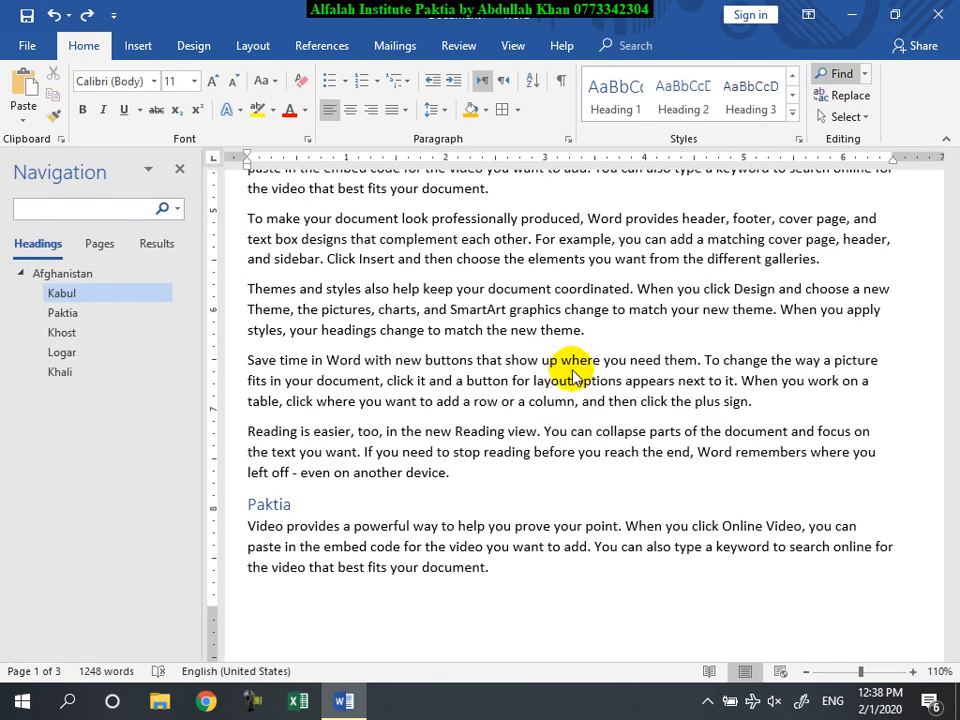
text(Y)
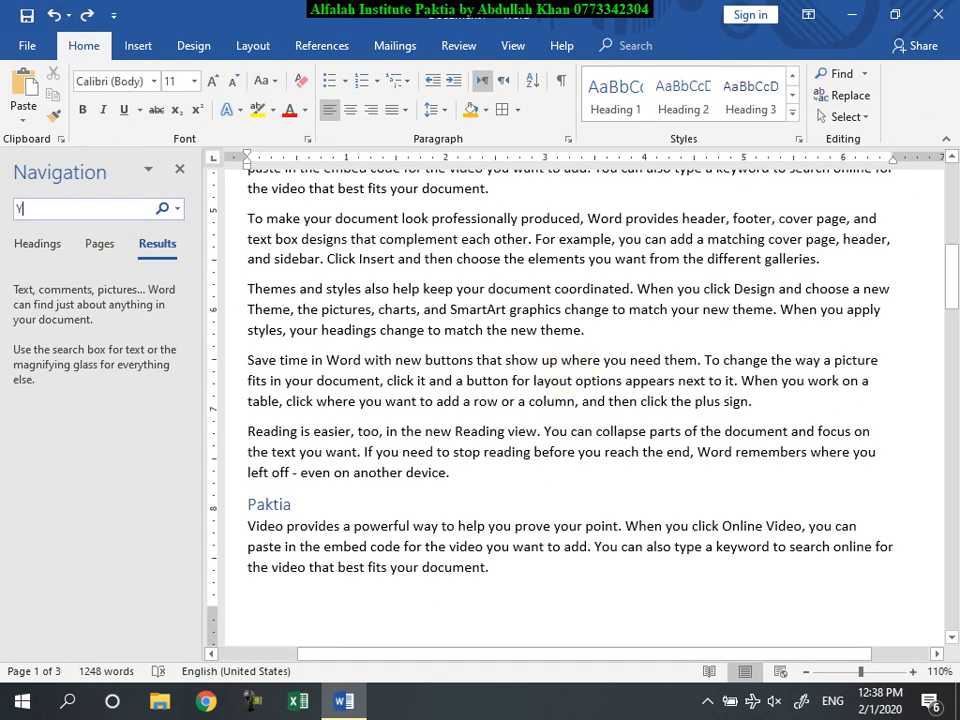
text(ou)
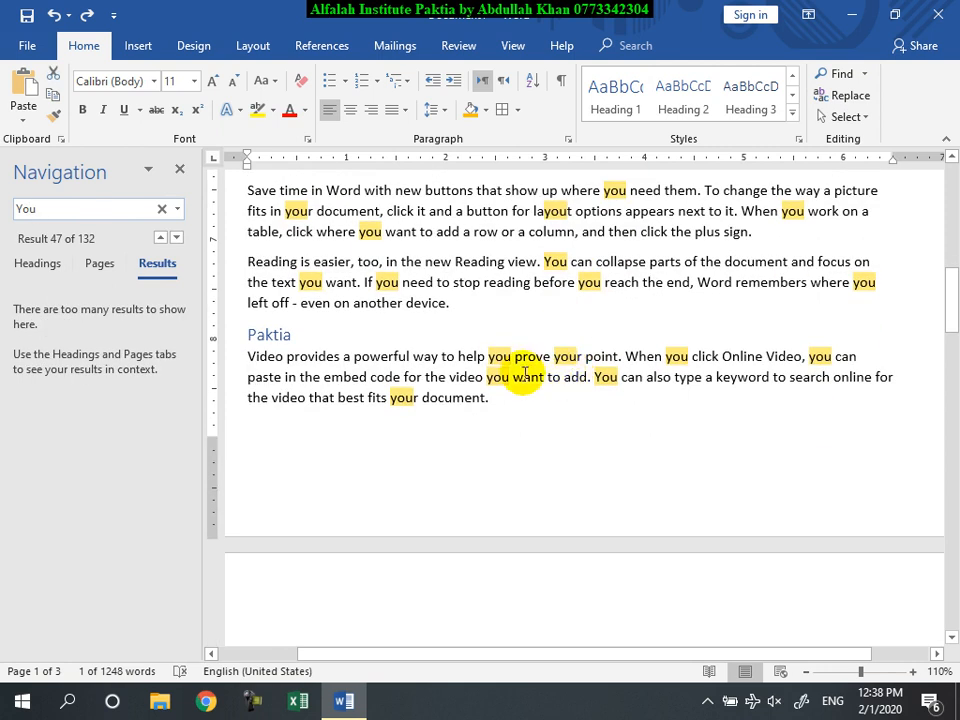
scroll(538, 446, down, 10)
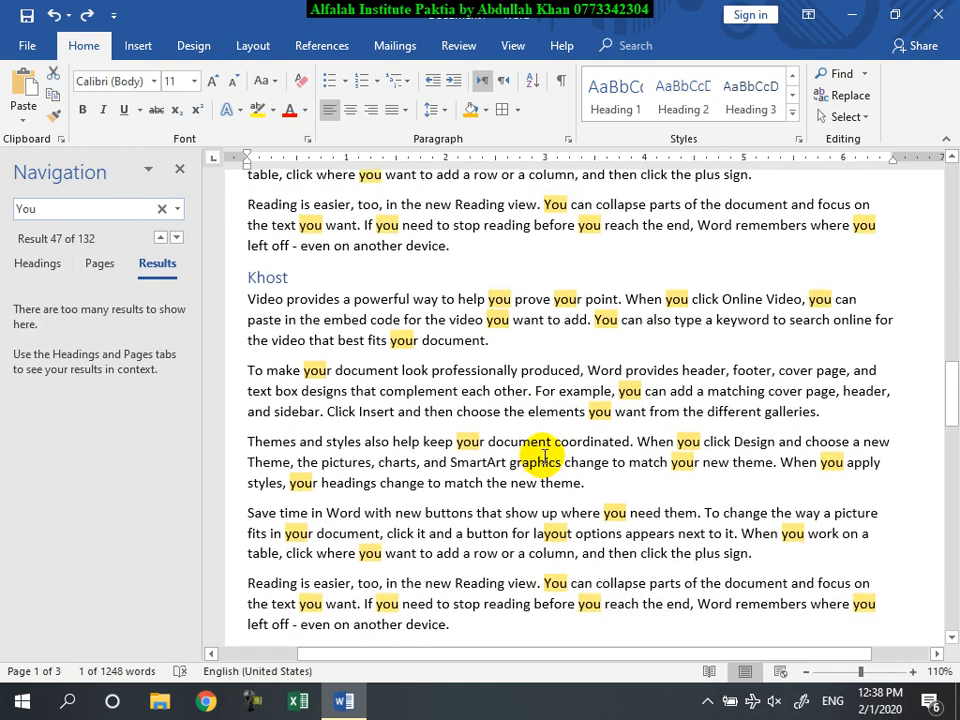
scroll(543, 457, down, 4)
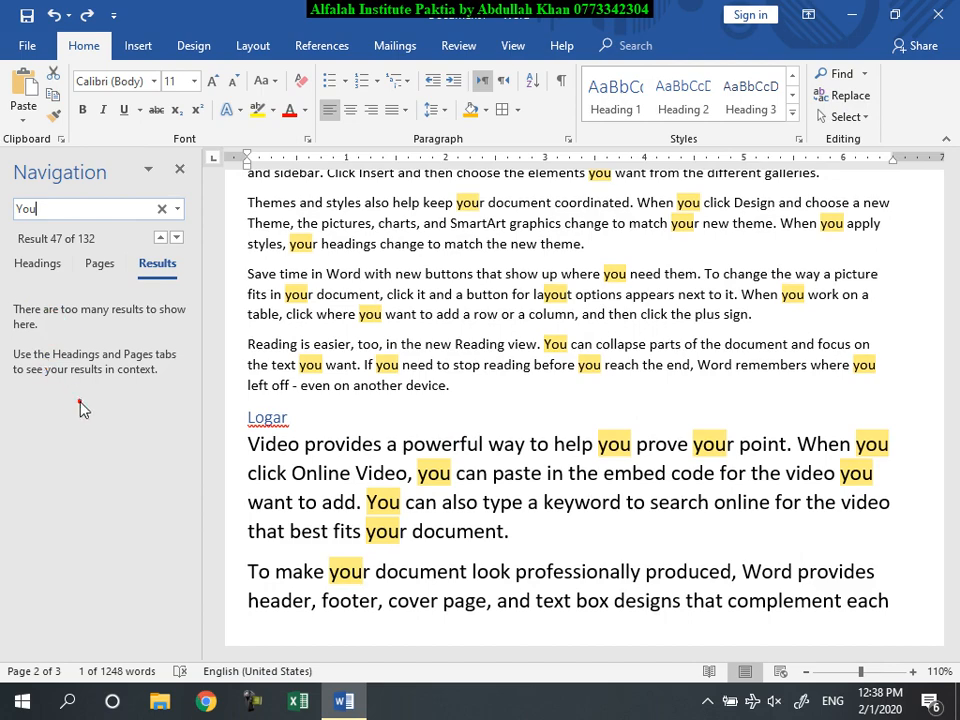
middle_click(566, 452)
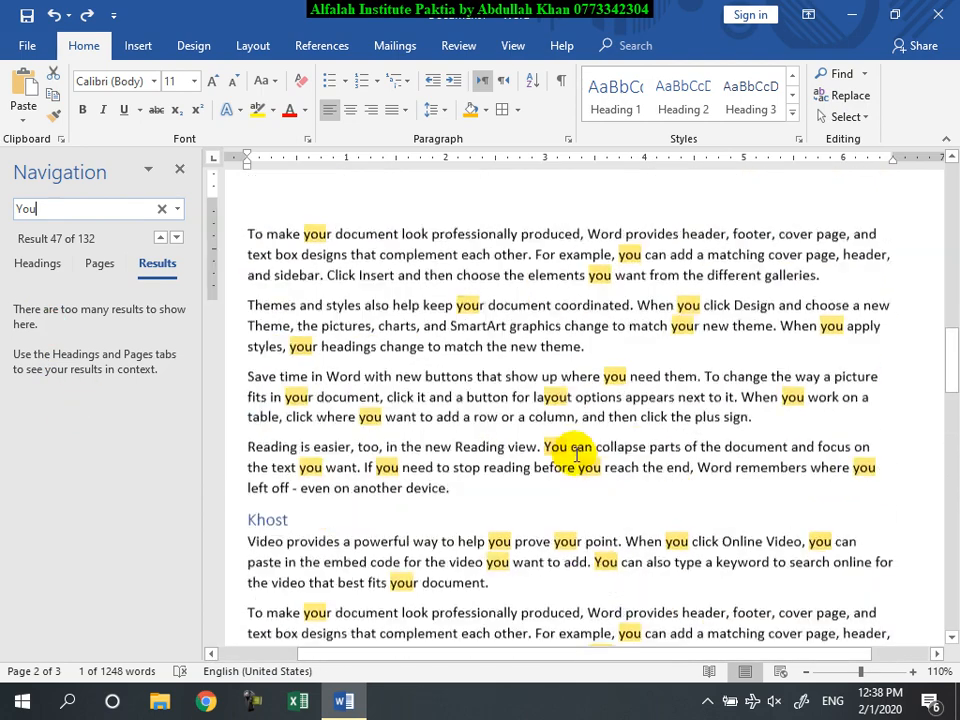
scroll(575, 463, up, 10)
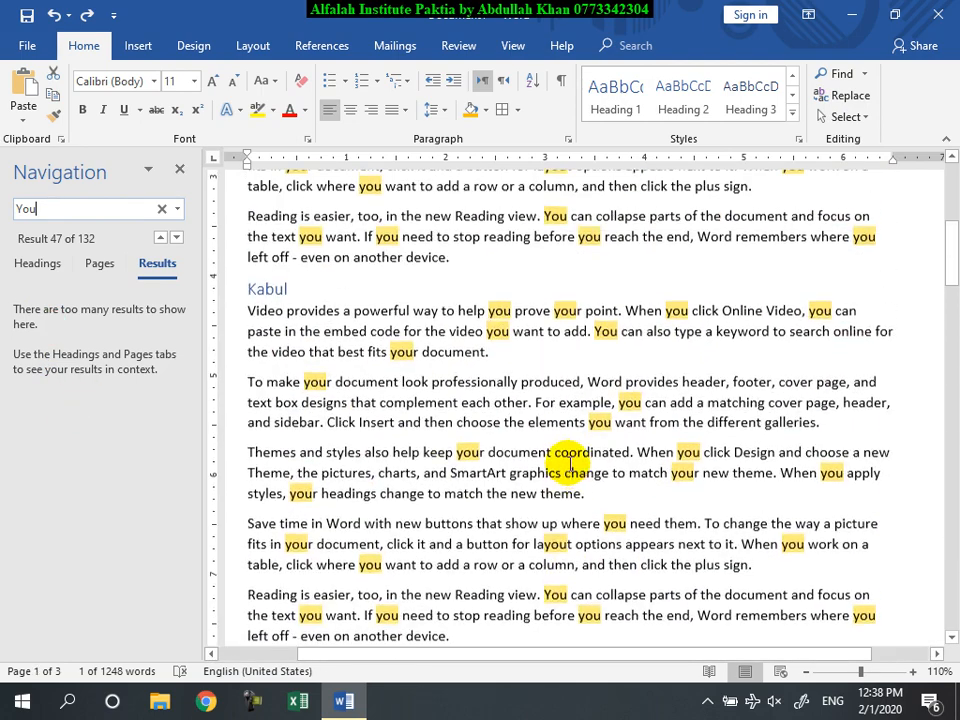
scroll(566, 470, down, 12)
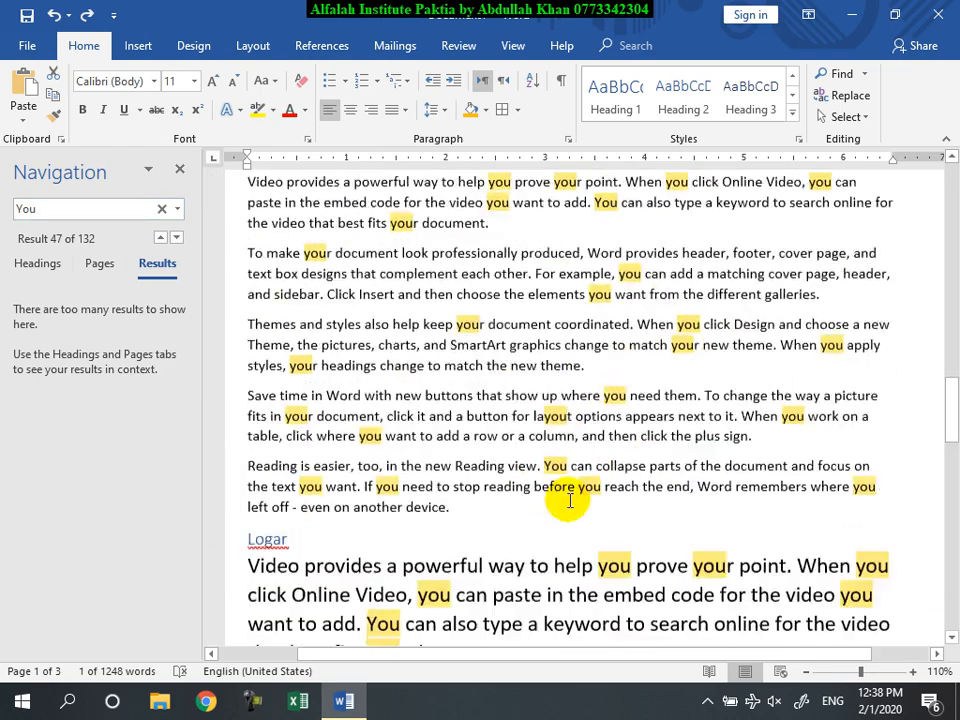
- Delete everything from the second paragraph below the Logar heading to the end of the document, including the Khali section
ctrl+scroll(566, 493, up, 5)
scroll(572, 499, down, 3)
ctrl+scroll(634, 540, down, 12)
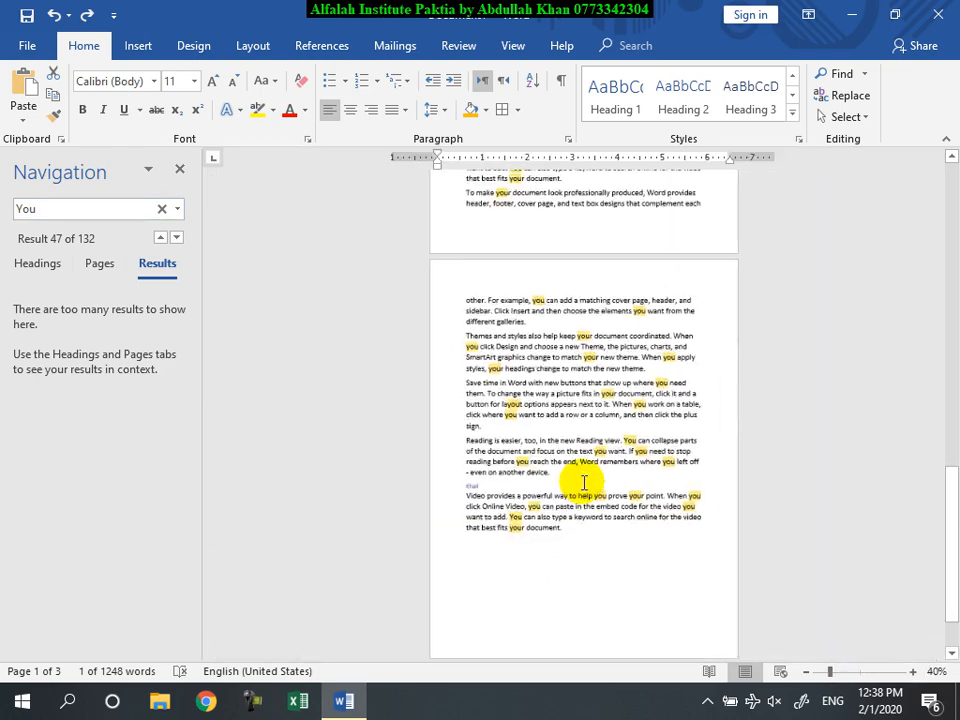
scroll(578, 500, up, 2)
ctrl+scroll(576, 505, down, 2)
drag(820, 475, 494, 522)
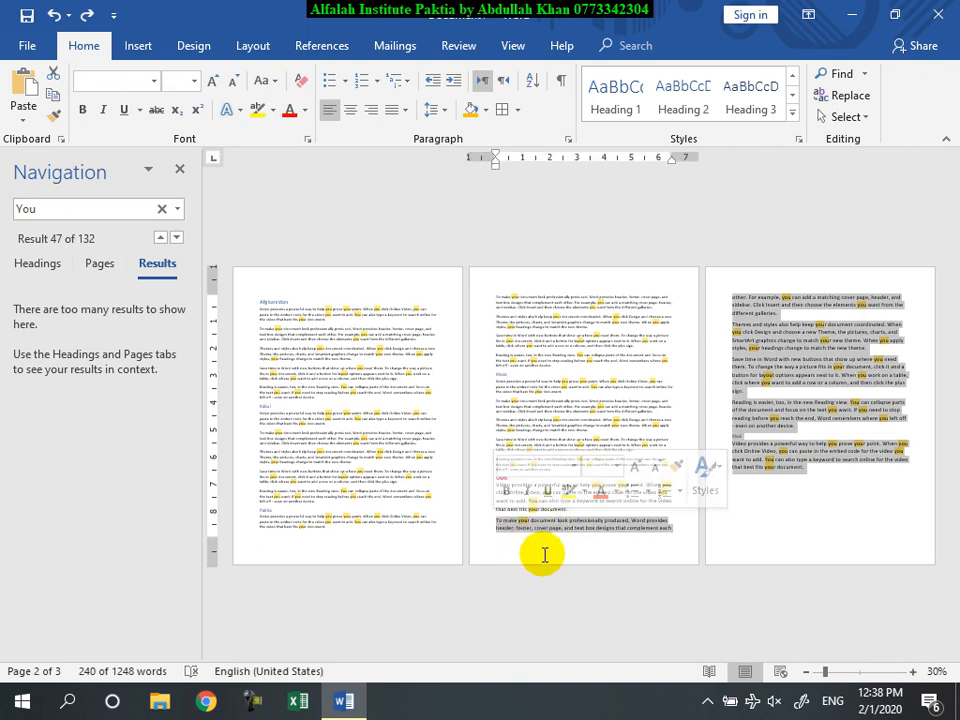
key(Delete)
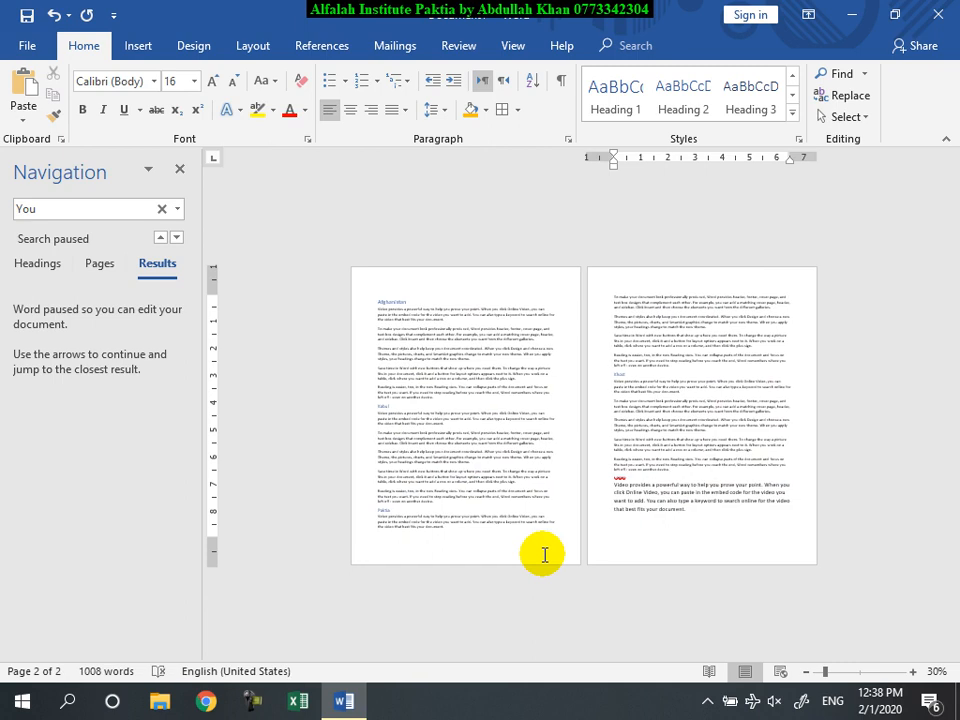
- Delete everything from the second paragraph below the Khost heading to the end of the document, including the Logar section
click(431, 432)
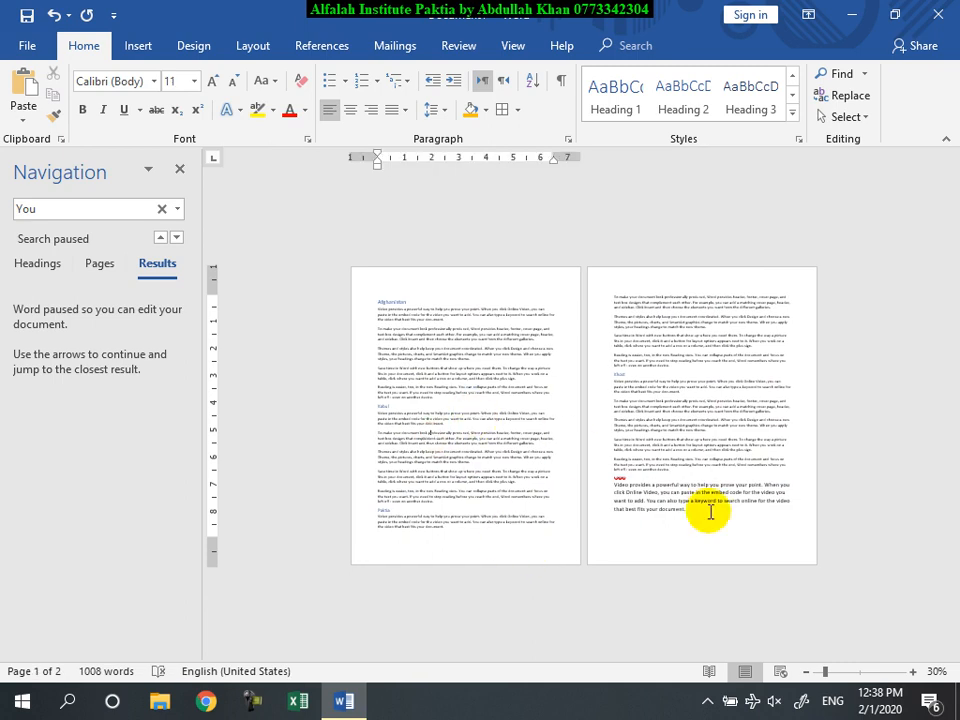
drag(681, 510, 612, 406)
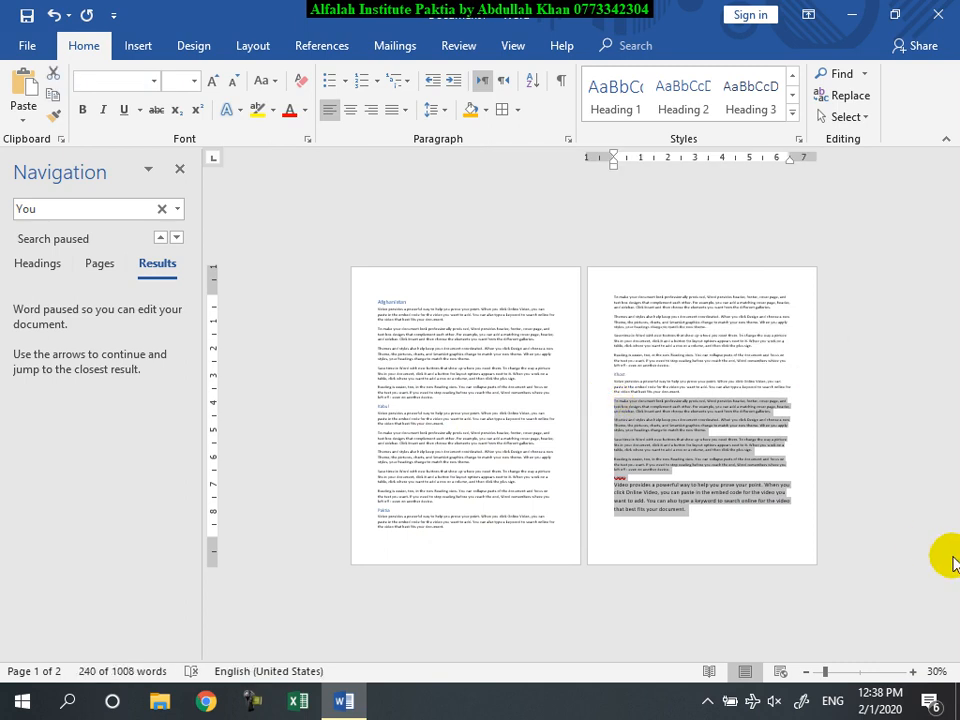
key(Delete)
click(489, 401)
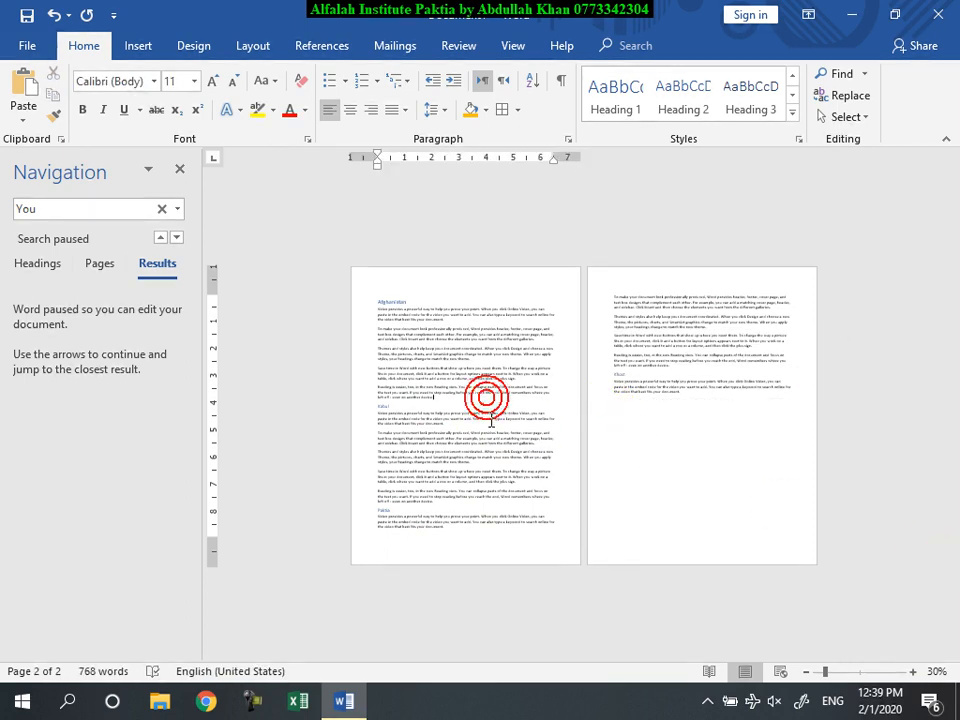
- Close the Navigation pane, reopen it with Find and run the search for "You" again
ctrl+scroll(489, 417, up, 15)
ctrl+scroll(489, 417, down, 12)
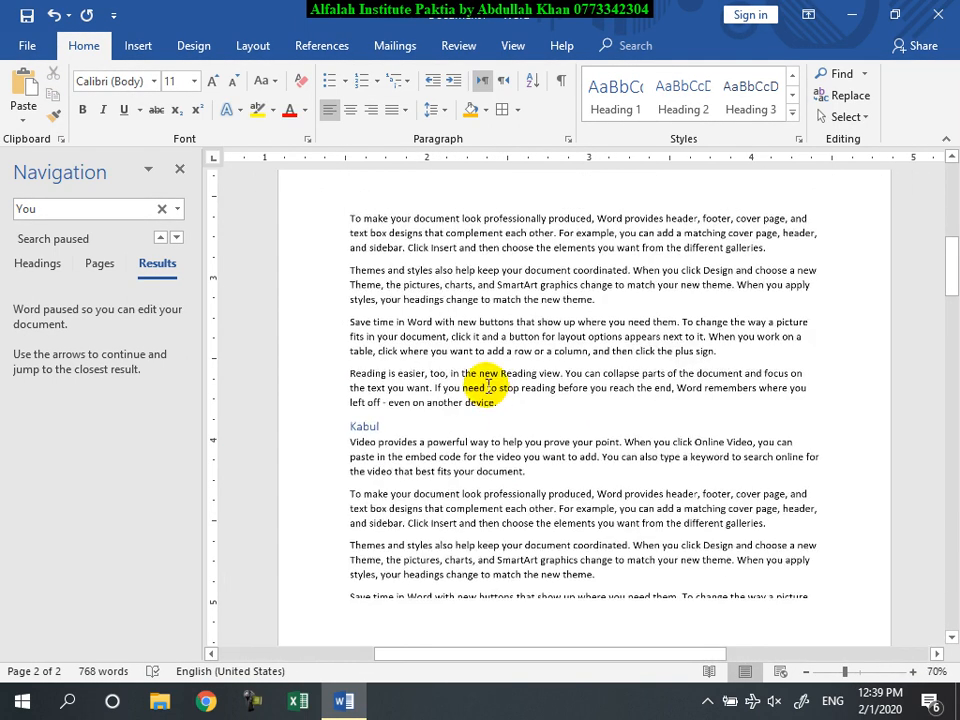
click(178, 170)
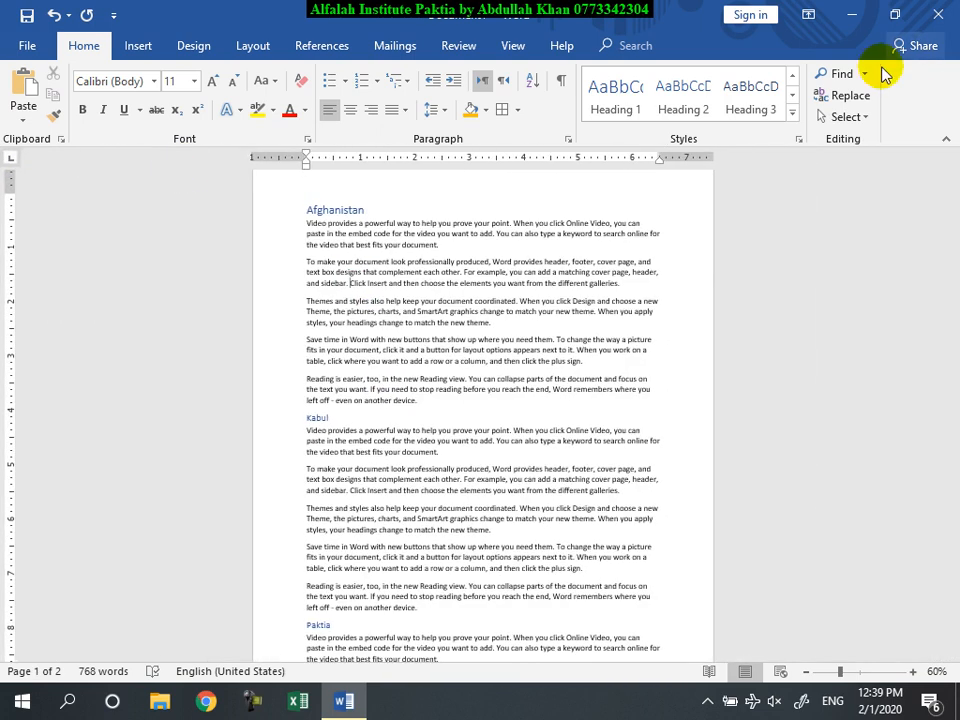
click(830, 73)
key(Return)
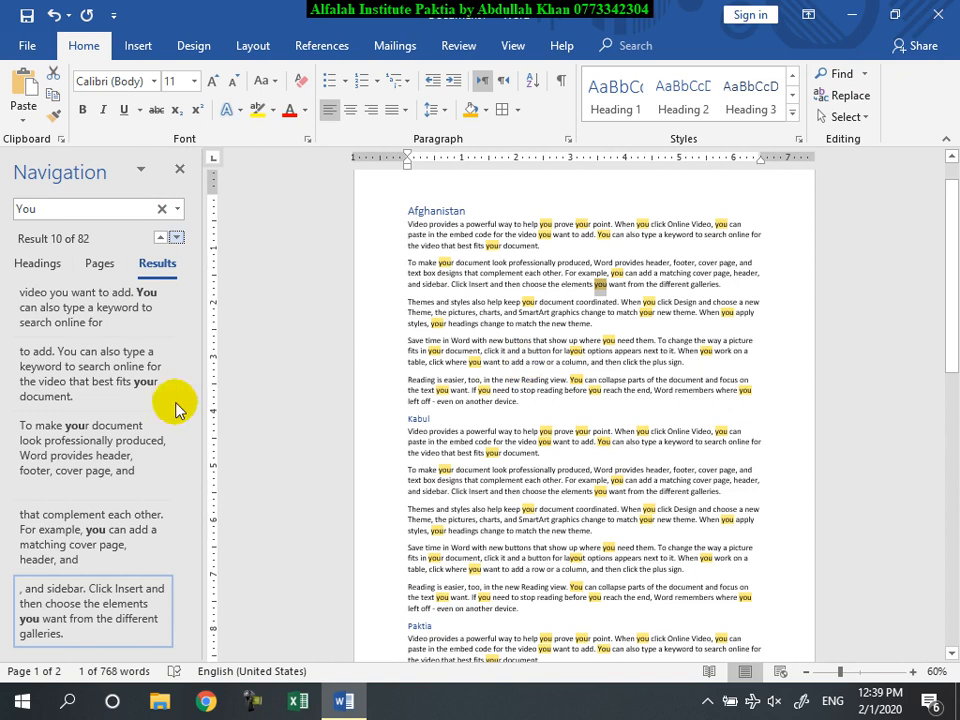
- Go to several individual matches of "You" from the results list and step forward and backward through the matches
click(150, 308)
click(104, 372)
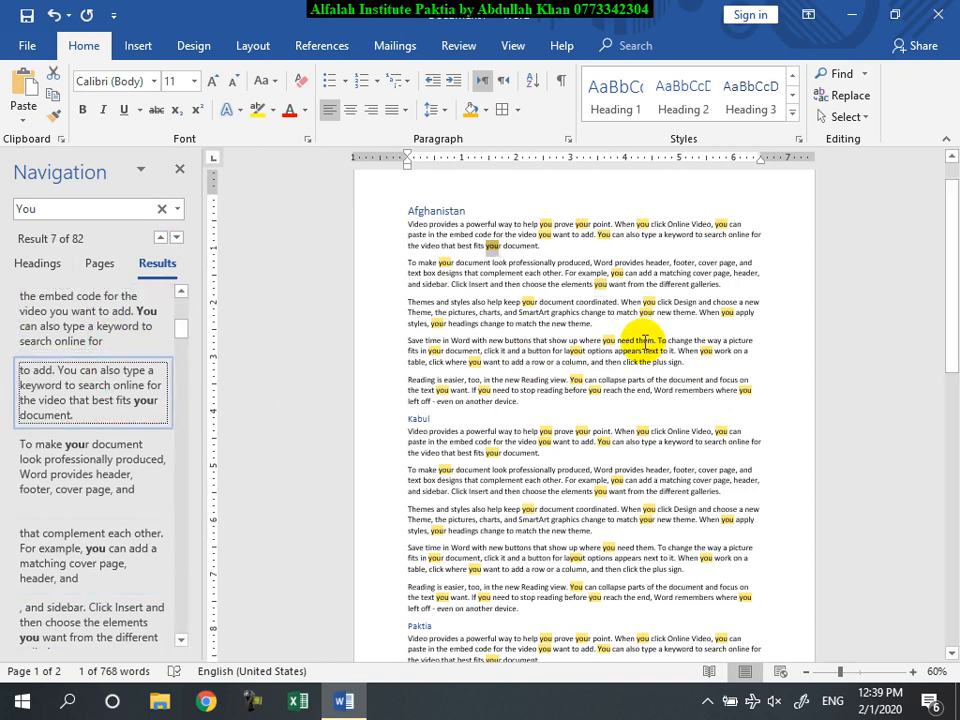
ctrl+scroll(440, 265, up, 3)
click(70, 442)
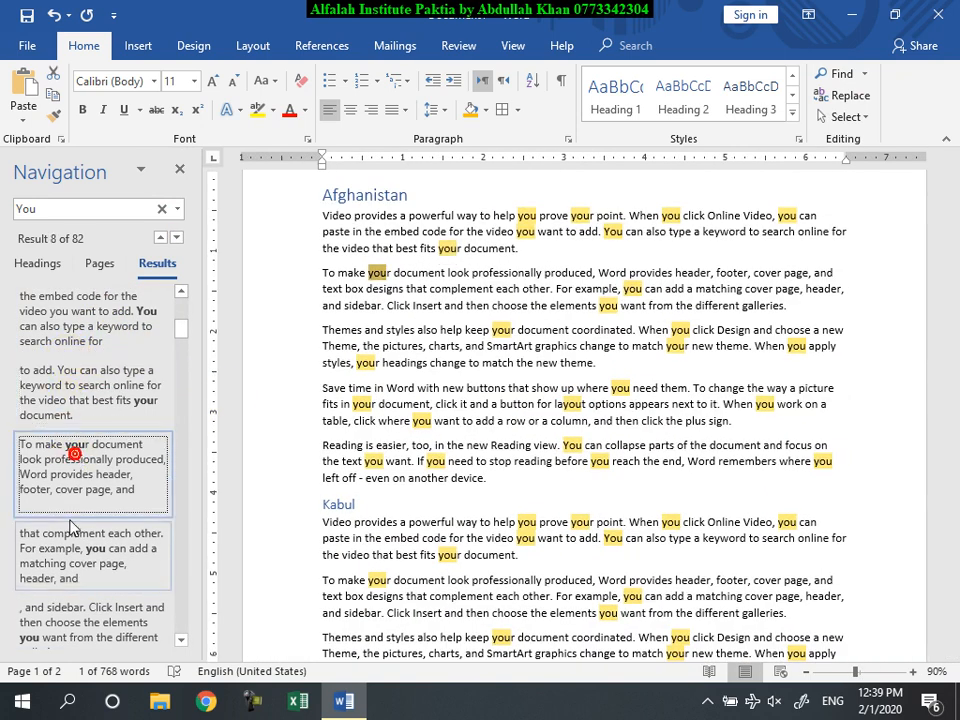
click(66, 570)
click(176, 238)
click(176, 238)
click(176, 238)
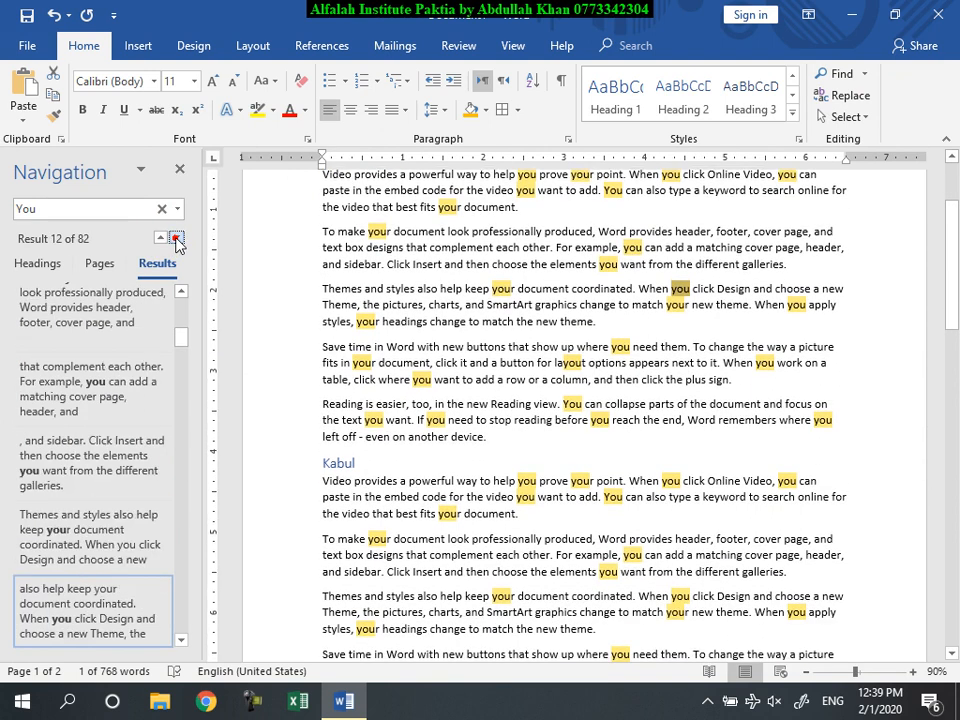
click(176, 238)
click(176, 238)
click(161, 238)
click(161, 238)
click(161, 238)
click(161, 238)
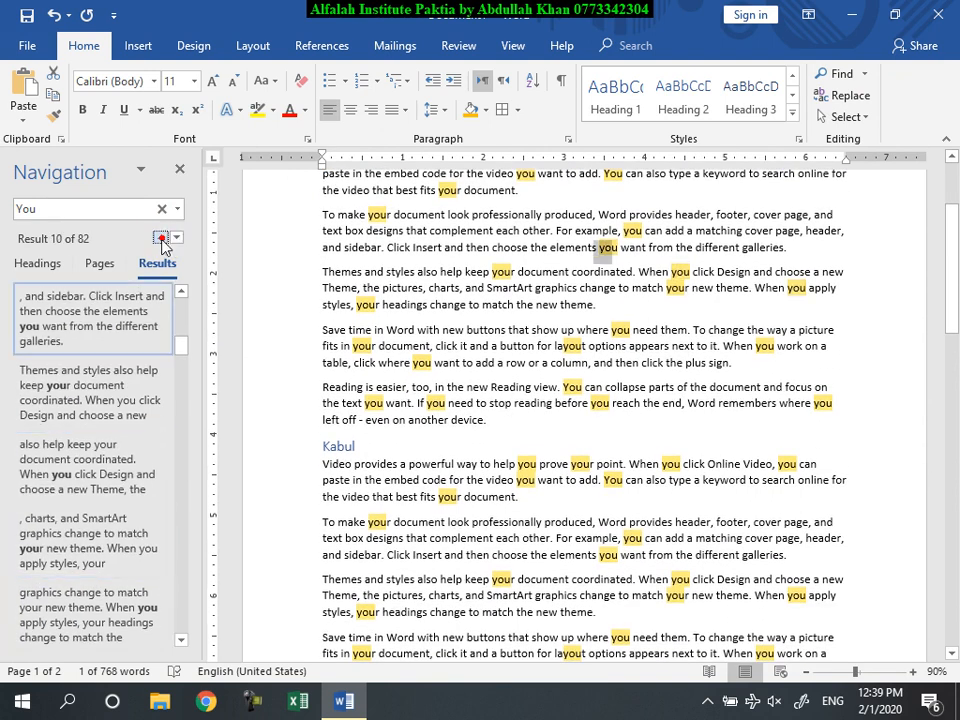
- Show the page thumbnails in the Navigation pane and switch repeatedly between pages 1 and 2, ending on page 1
click(100, 265)
click(110, 373)
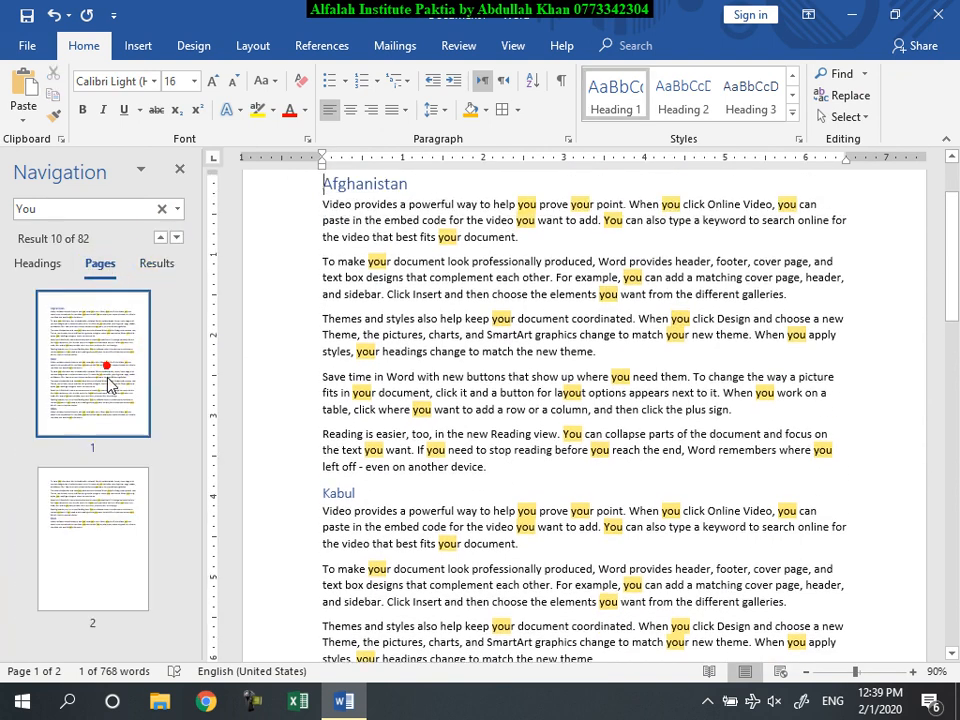
click(48, 506)
click(82, 385)
click(74, 492)
click(70, 425)
click(74, 480)
click(70, 425)
click(76, 500)
click(75, 369)
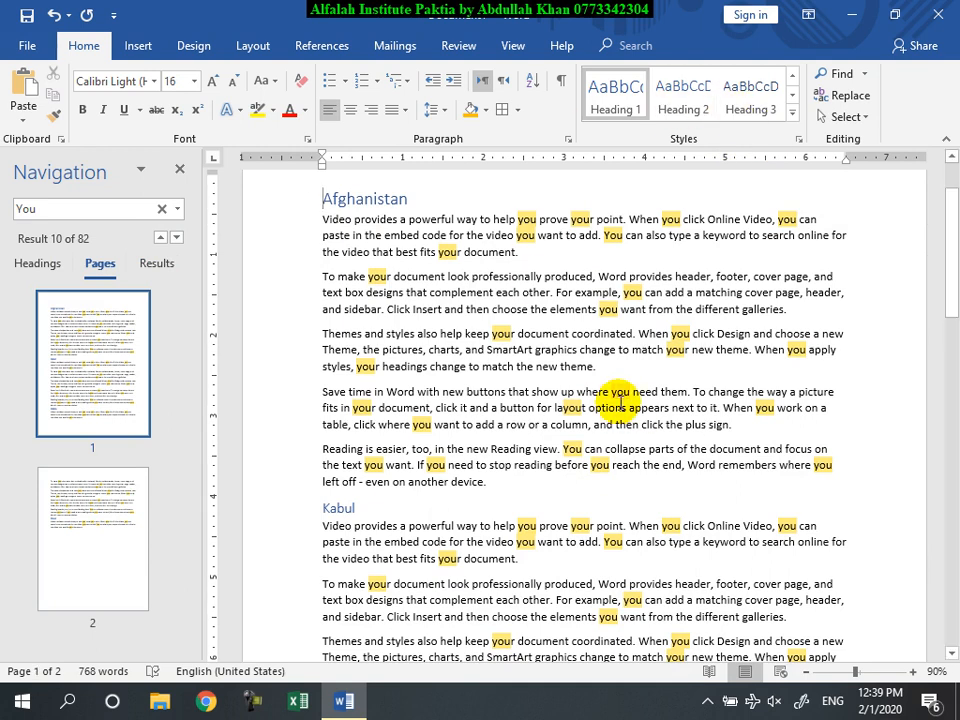
- Show the headings list in the Navigation pane, go to Kabul, Paktia and Khost in turn, and close the pane
click(46, 275)
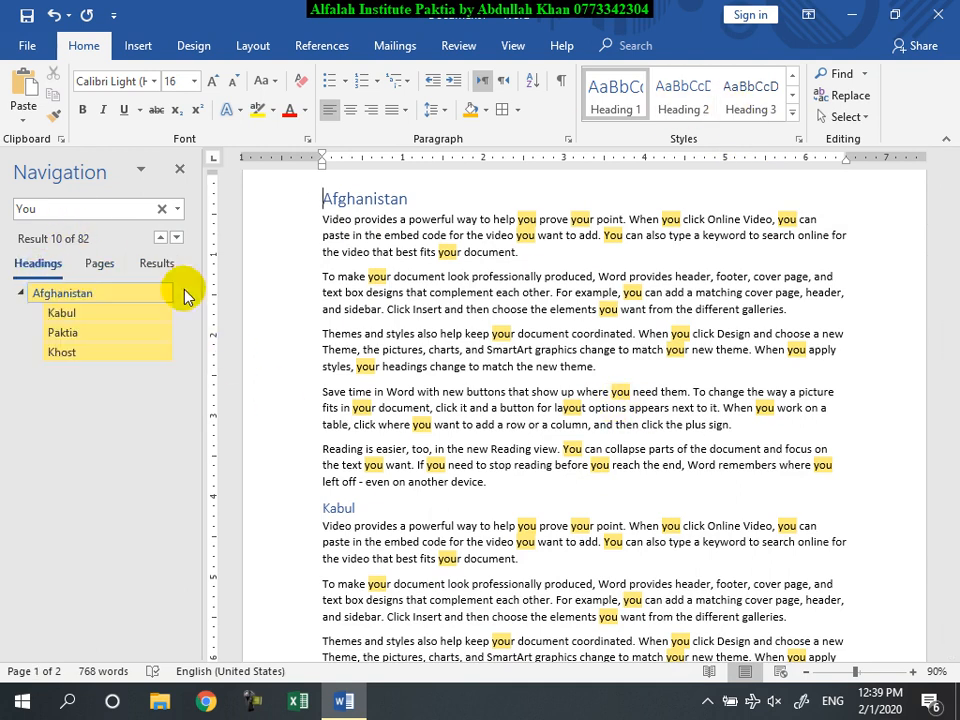
click(70, 316)
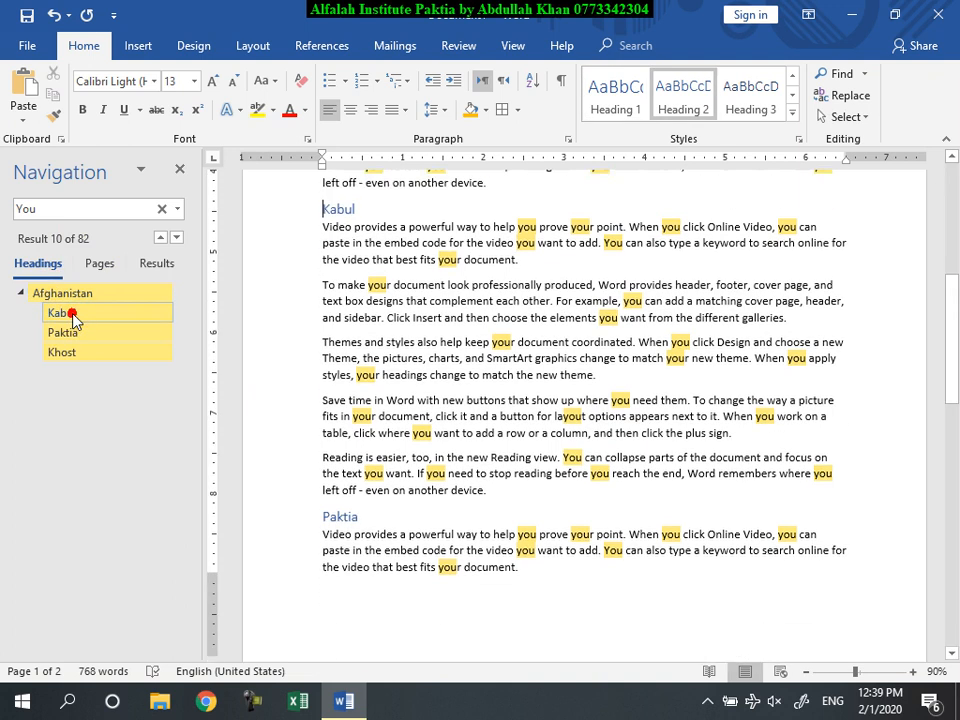
click(68, 334)
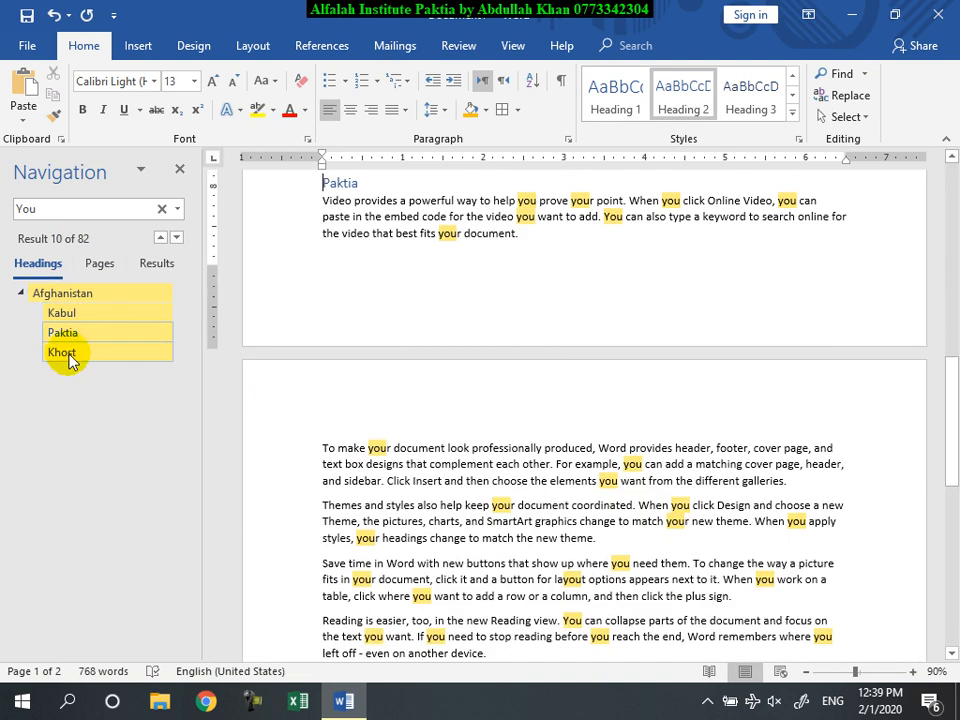
click(68, 354)
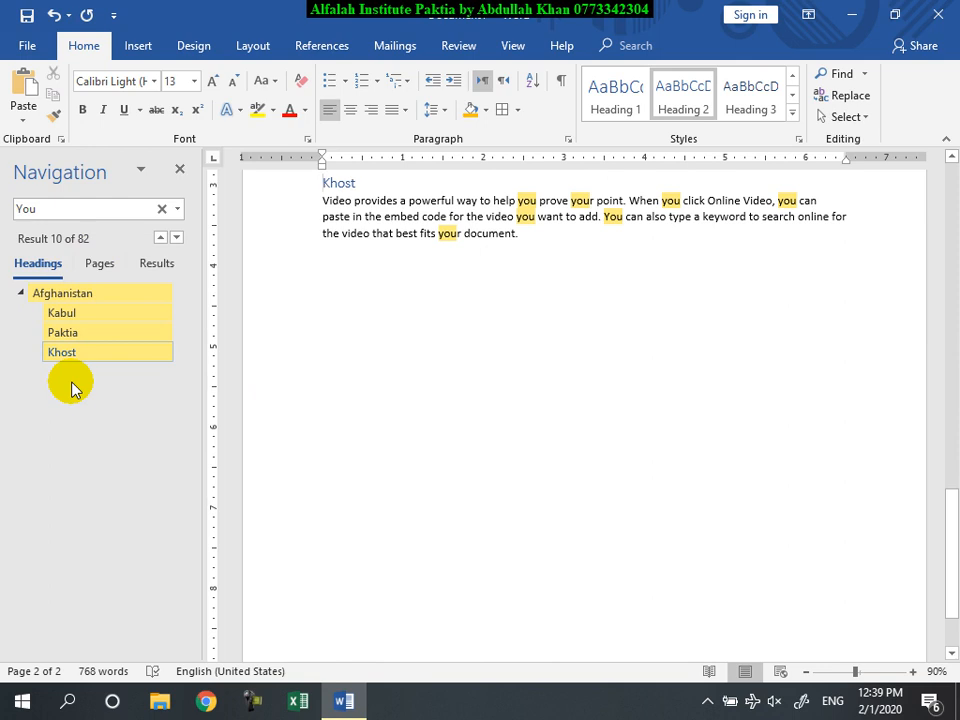
click(180, 169)
- Open Advanced Find, expand its additional search options to review them, and close the dialog
click(864, 74)
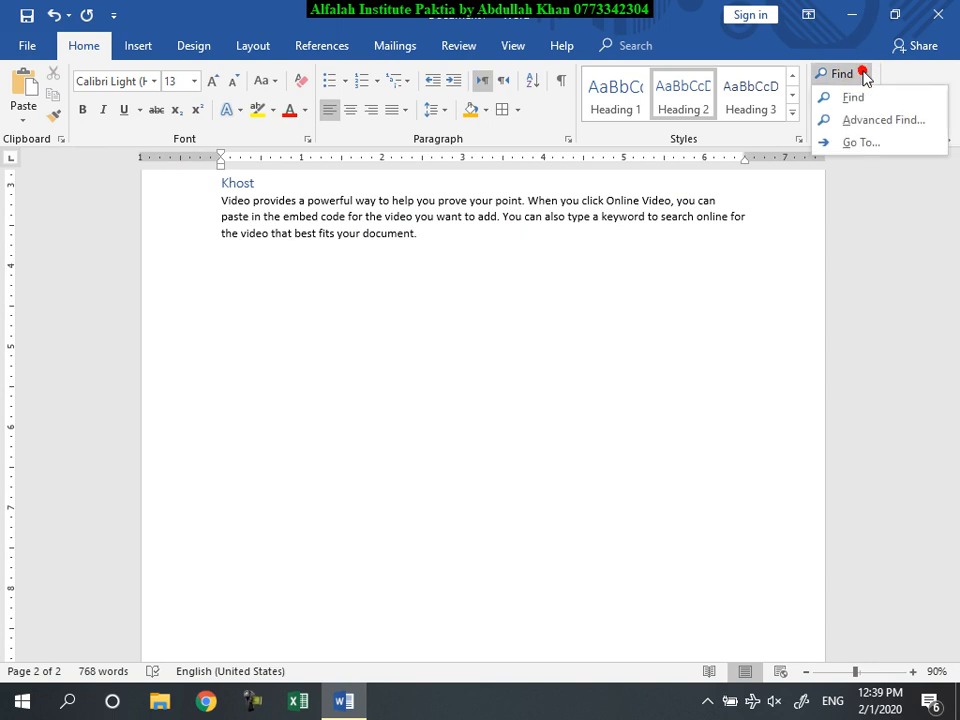
click(862, 120)
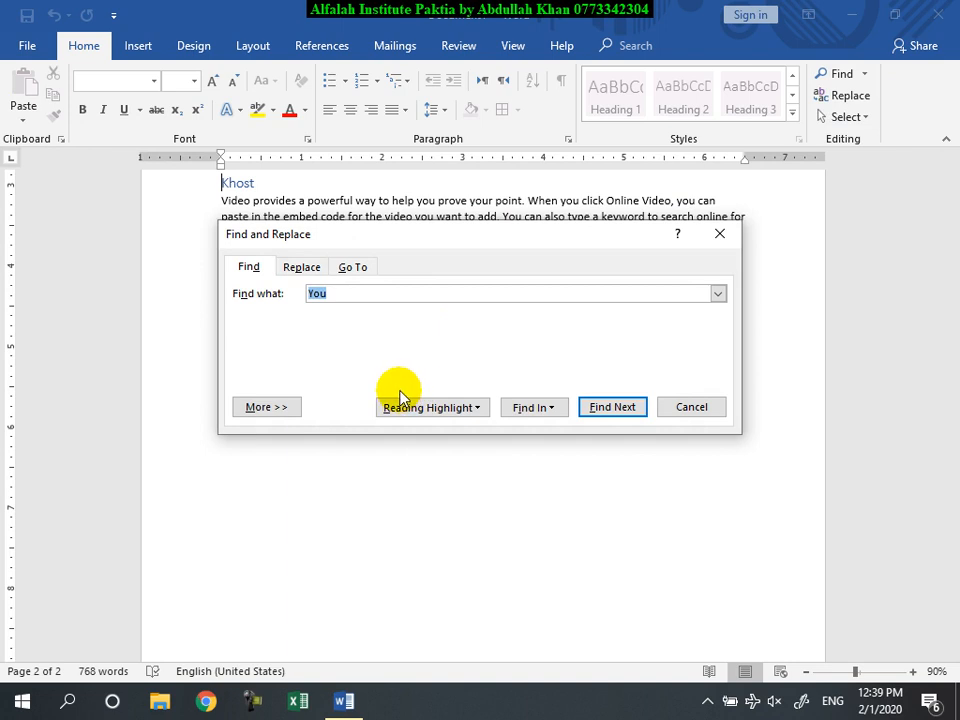
click(266, 407)
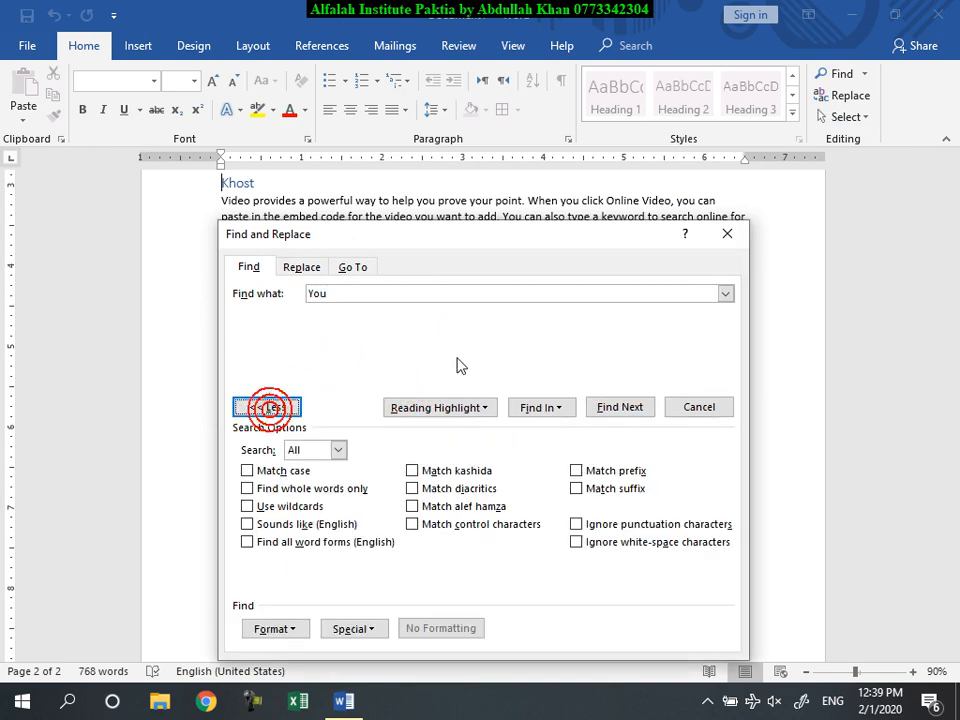
click(727, 234)
click(461, 289)
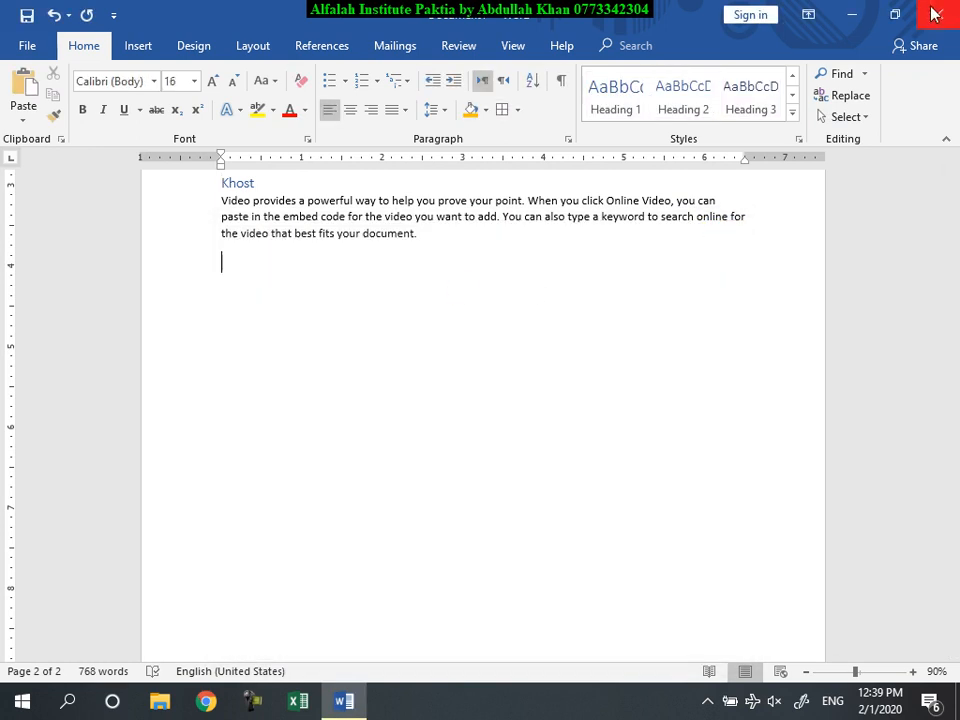
click(937, 14)
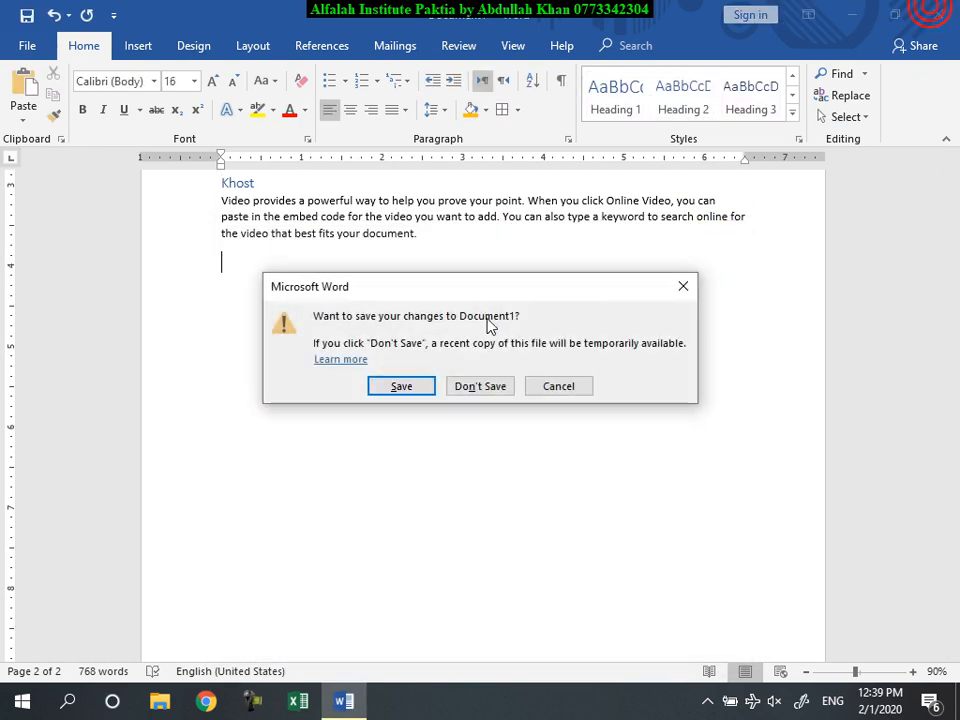
click(554, 384)
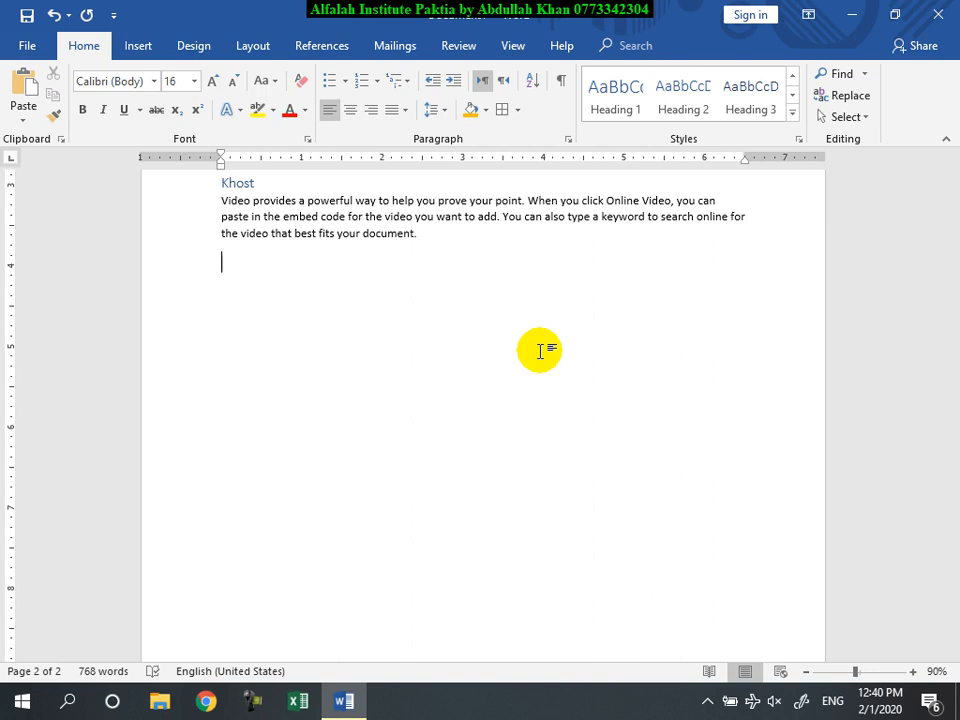
- Delete the entire content of the document
scroll(423, 397, up, 1)
scroll(423, 397, up, 3)
key(ctrl+a)
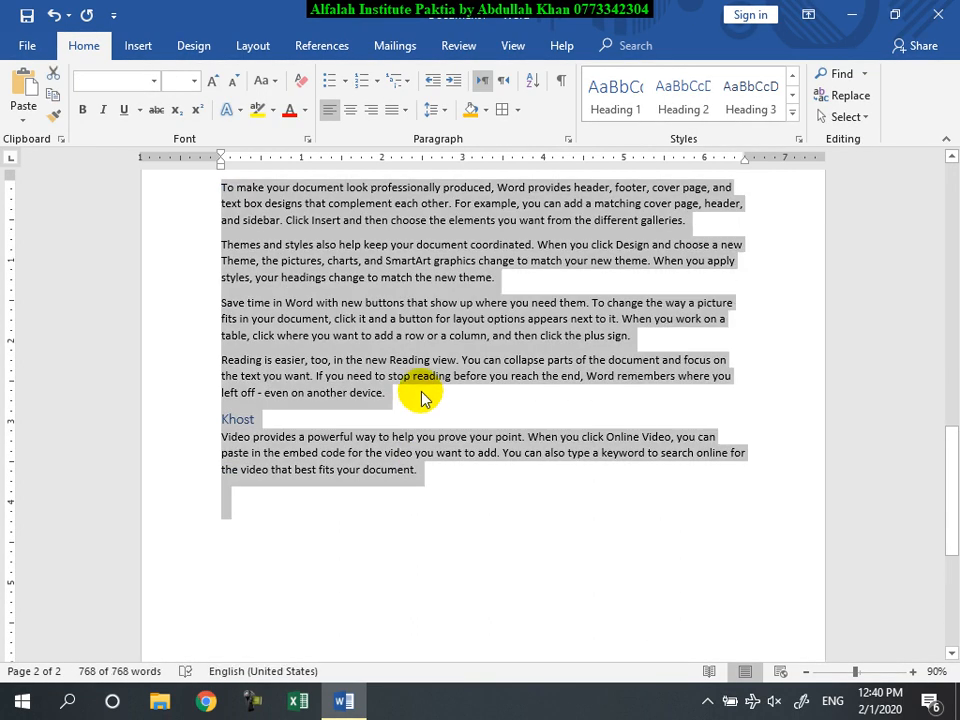
key(Delete)
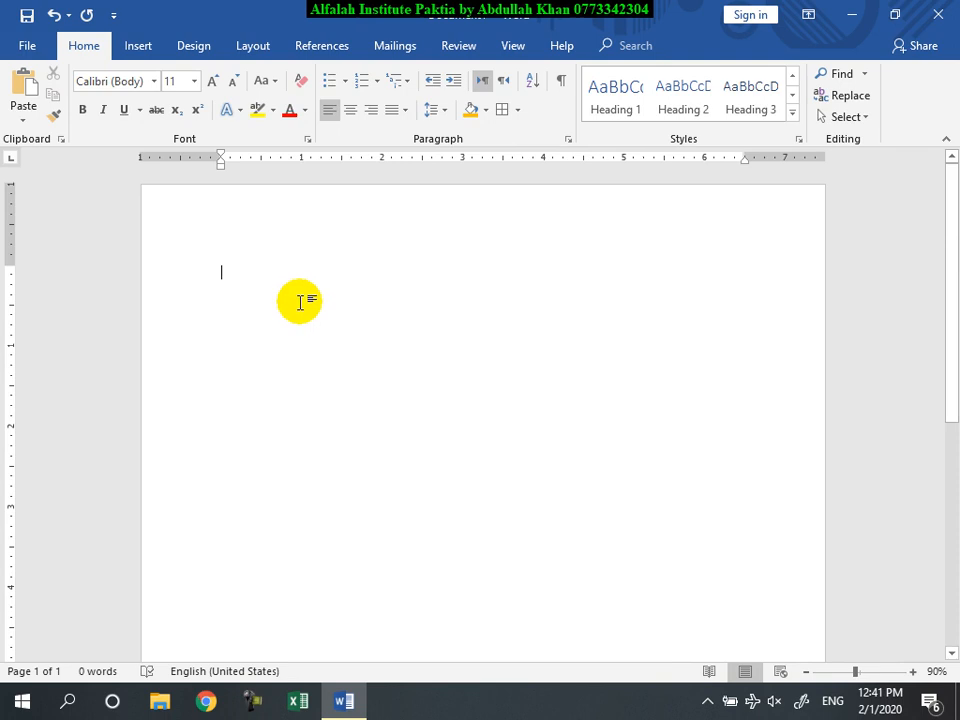
- Set the paragraph to right-to-left direction, switch the input language to Arabic (Saudi Arabia), and add several blank lines
click(505, 85)
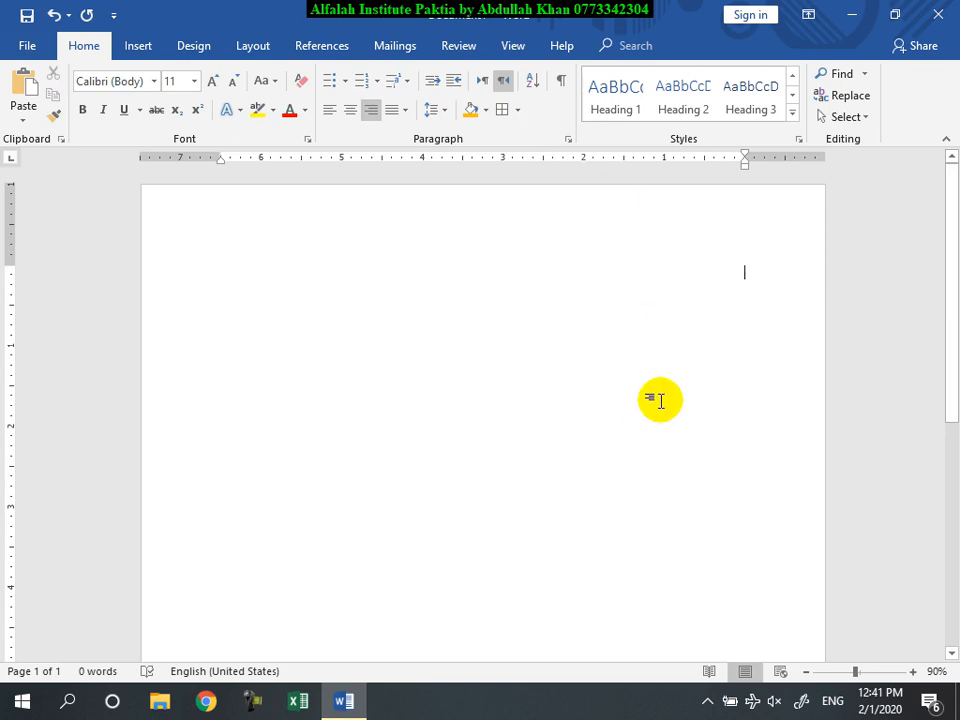
key(Return)
key(alt+shift)
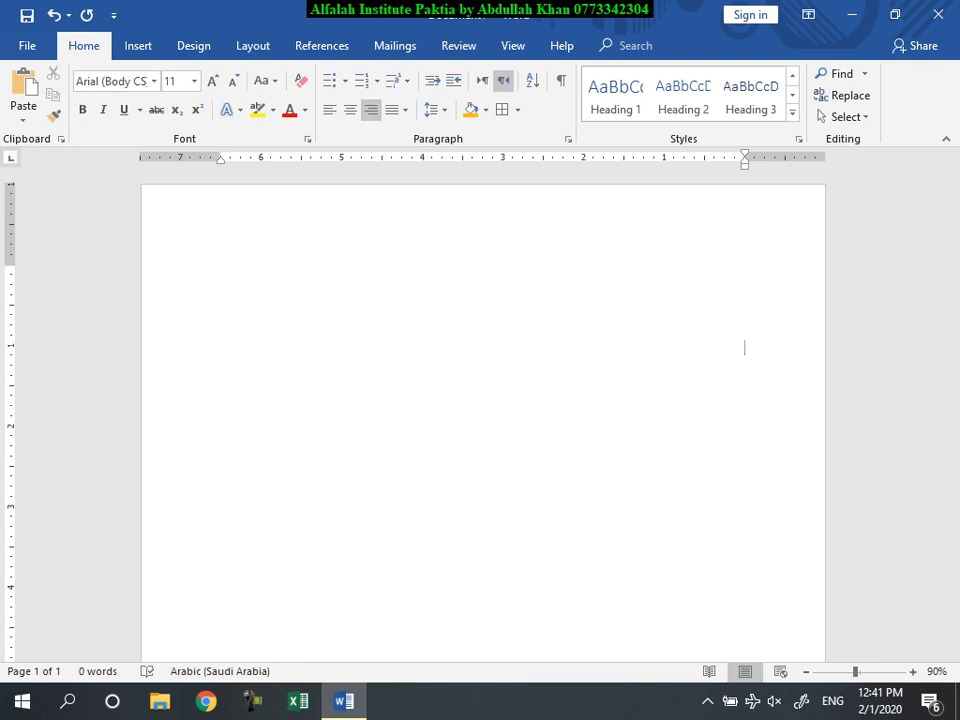
key(Return)
key(Return)
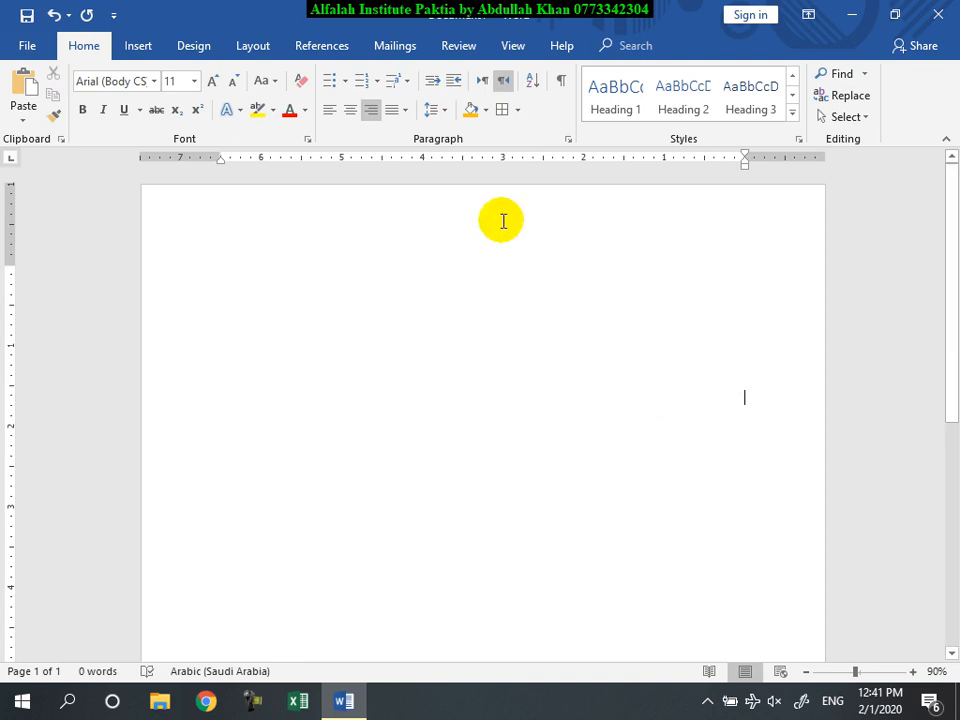
- Draw a single-cell table about 6.7" wide and 3.16" high below the blank lines with Draw Table
click(517, 110)
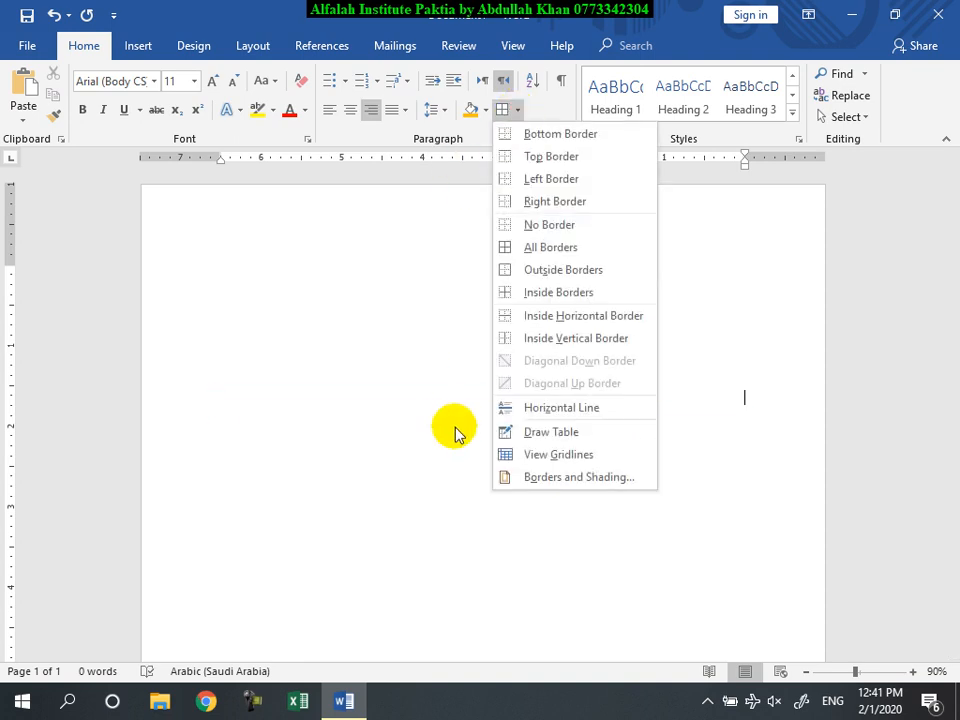
click(552, 432)
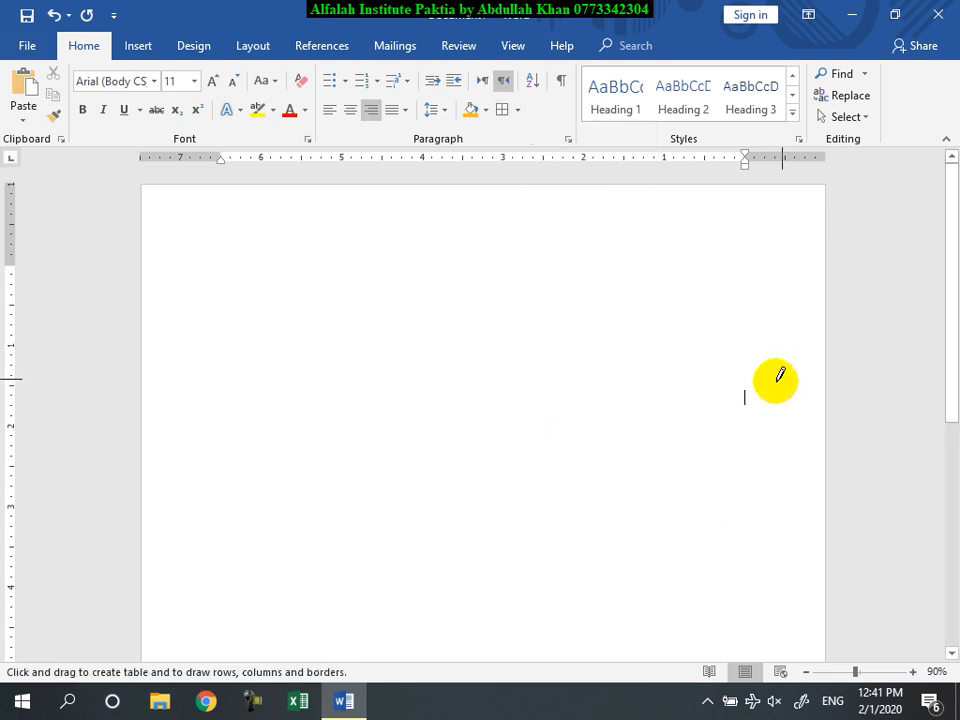
mouse_move(745, 390)
mouse_down()
mouse_move(530, 464)
mouse_move(306, 514)
mouse_move(206, 643)
mouse_up()
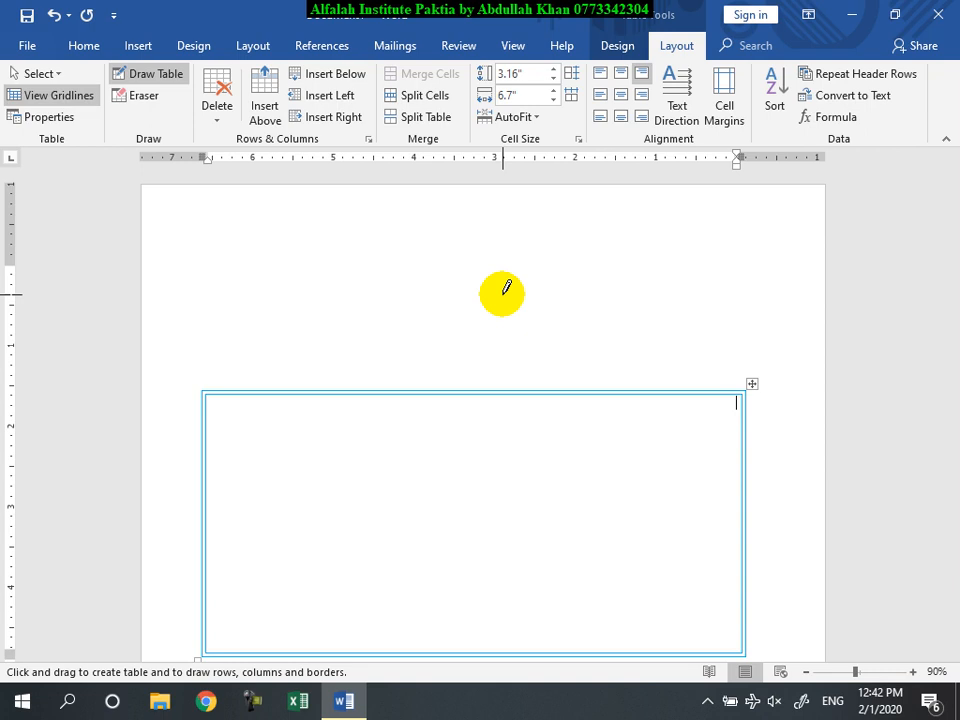
- Close the document without saving its changes
click(938, 16)
click(484, 388)
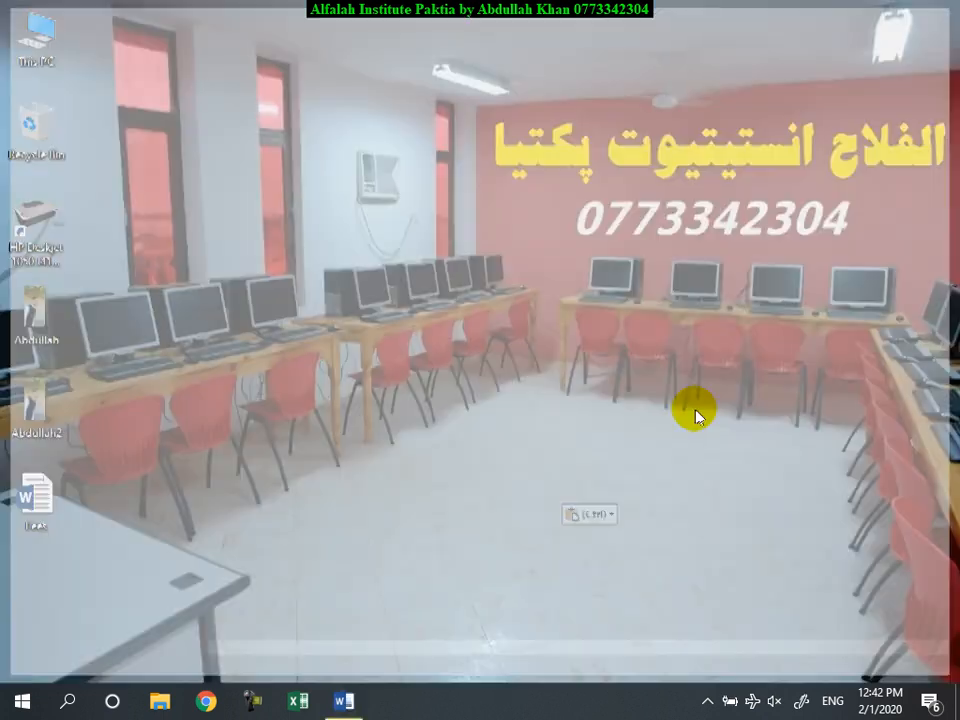